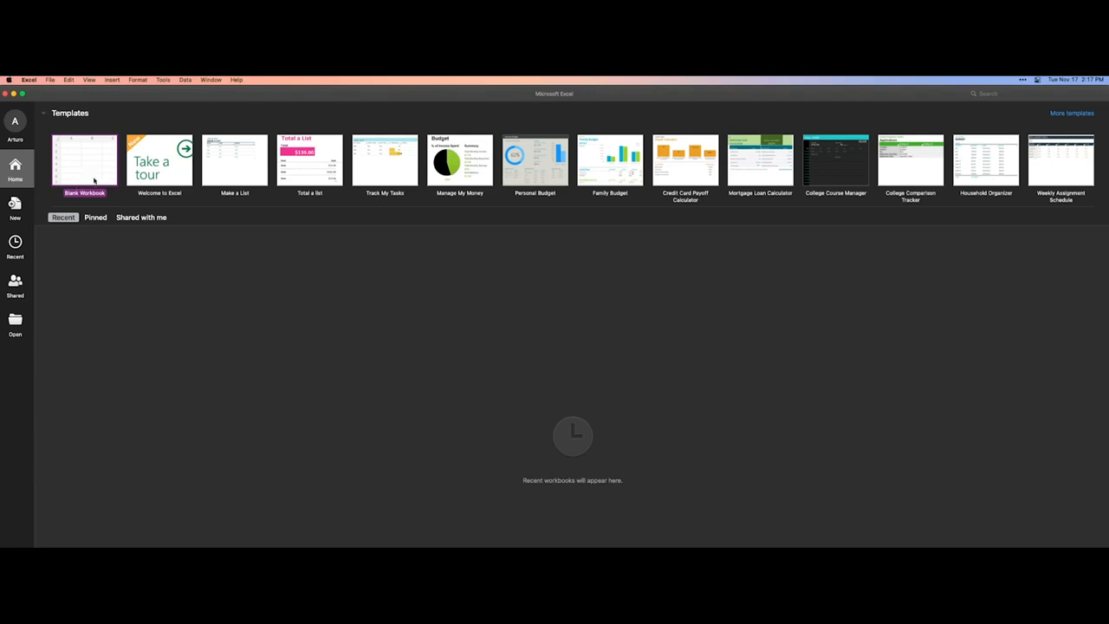
Create a new blank workbook and show the Home tools
click(91, 173)
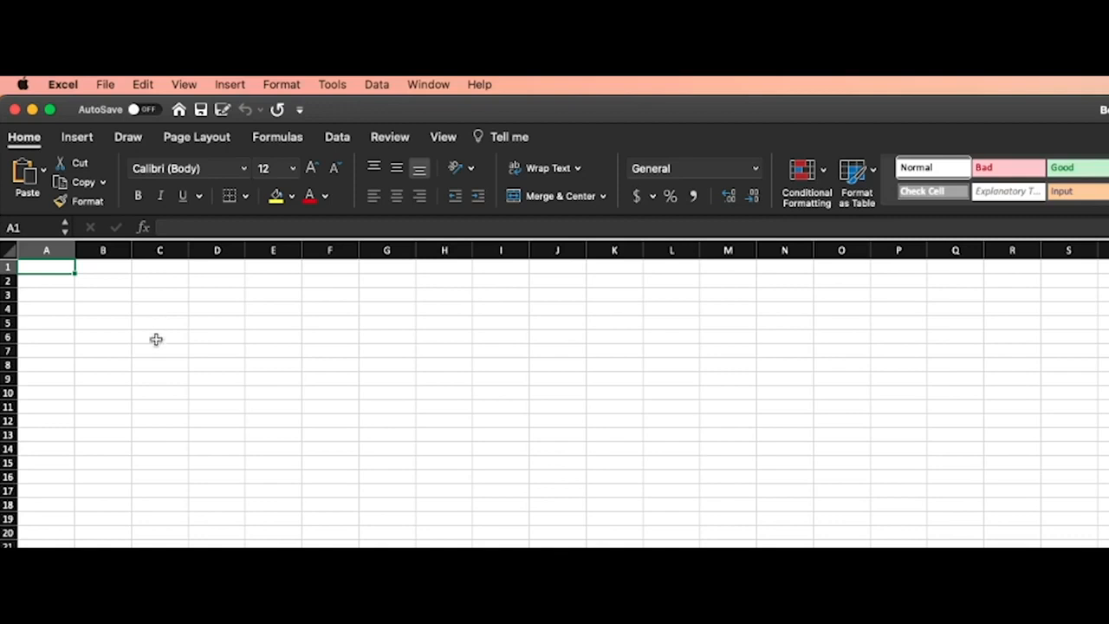
click(26, 138)
click(30, 139)
Examine the available File commands, the Draw tools and the Page Layout options, and return to the Home tools
click(105, 84)
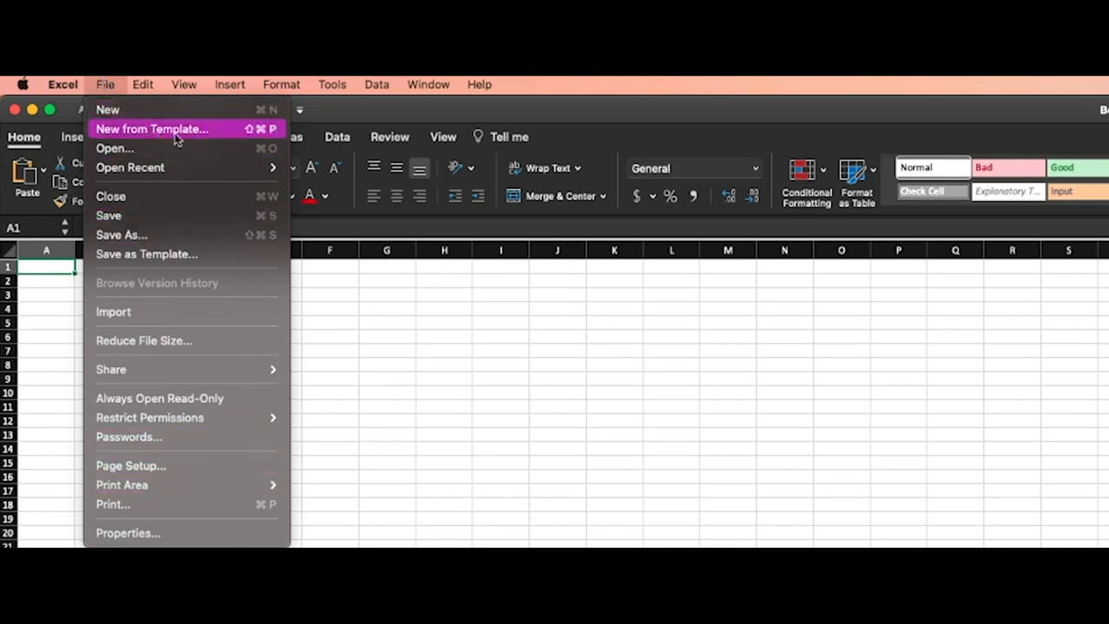
click(105, 83)
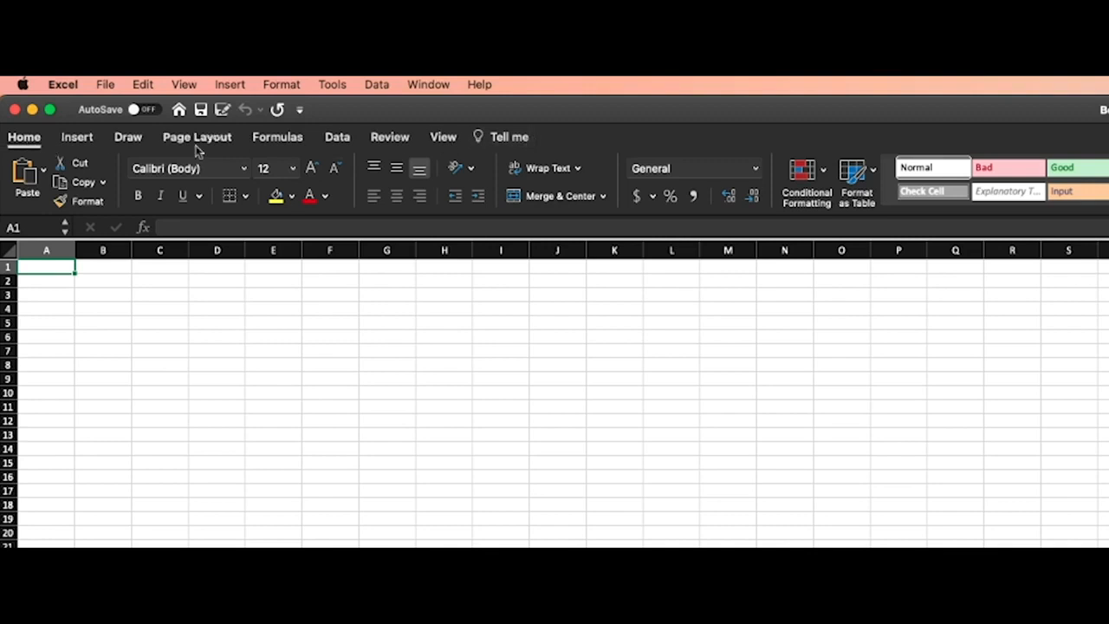
click(182, 320)
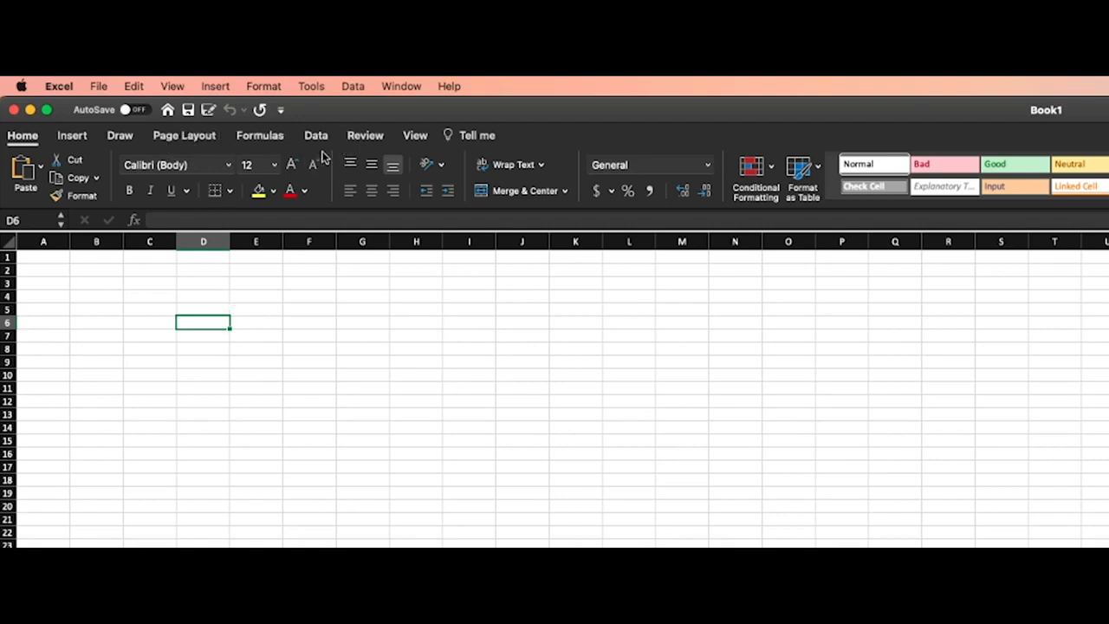
click(341, 335)
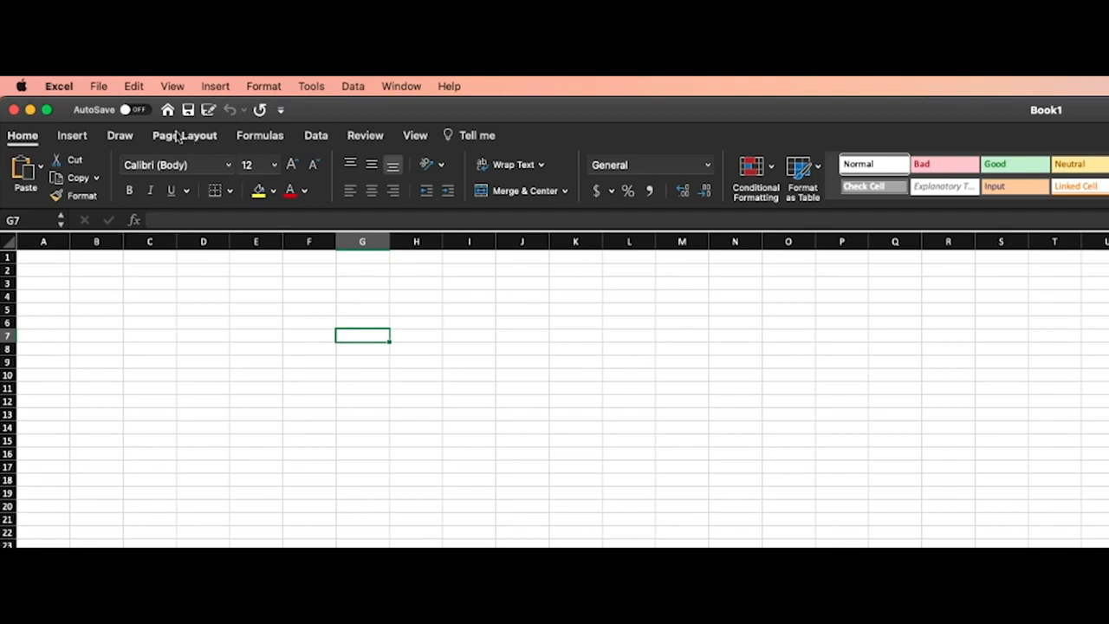
click(129, 139)
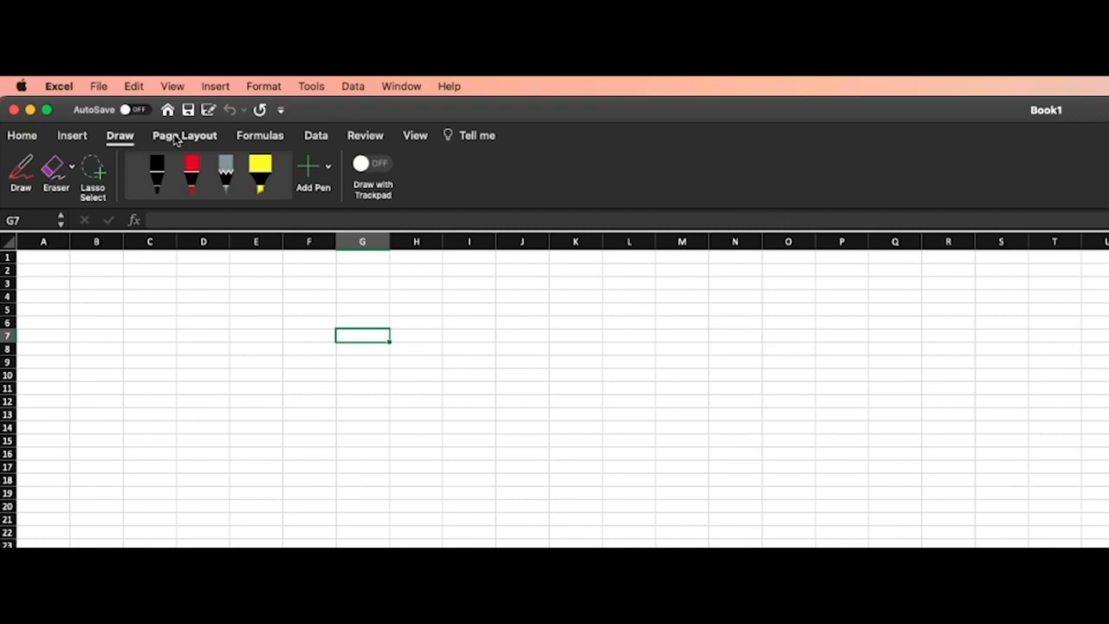
click(173, 141)
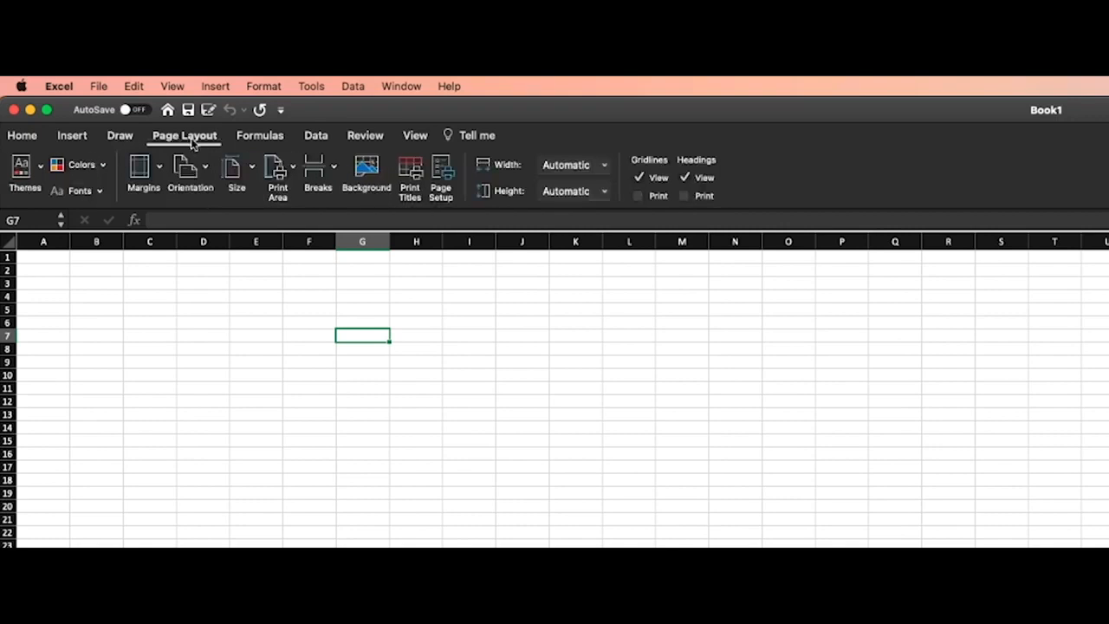
click(439, 455)
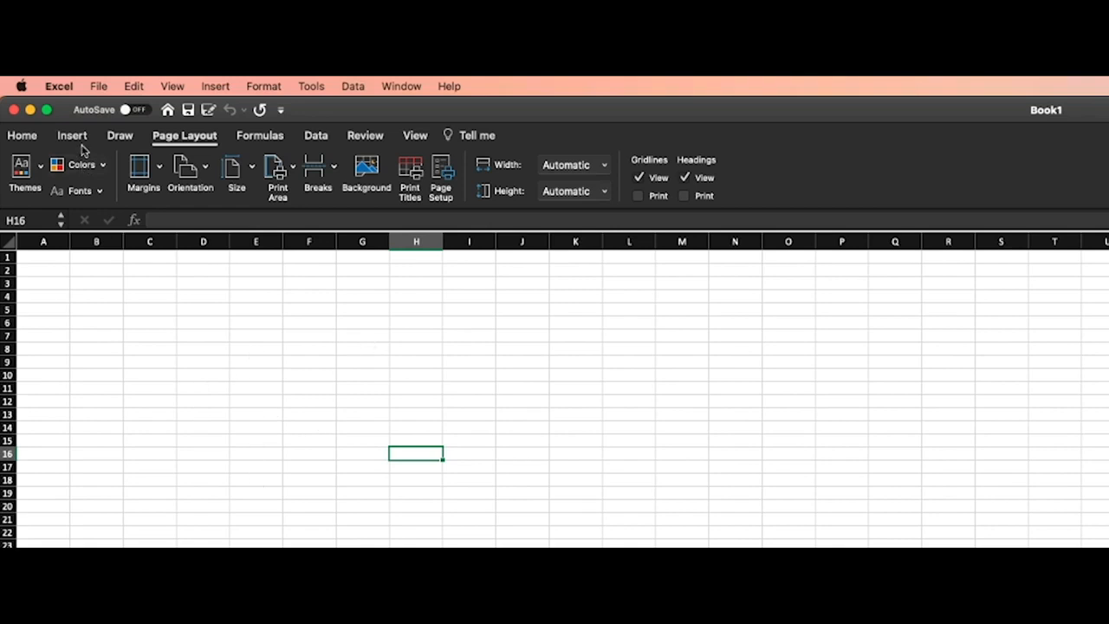
click(23, 136)
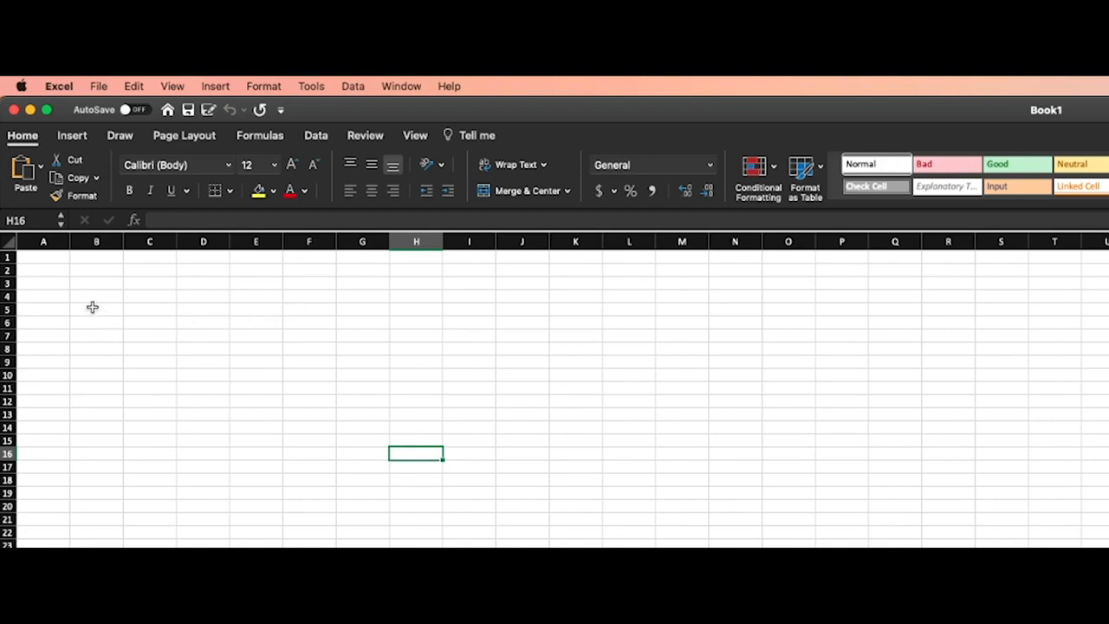
Select a run of adjacent columns starting at A, and select rows 1 through 14
drag(44, 243, 636, 252)
click(208, 321)
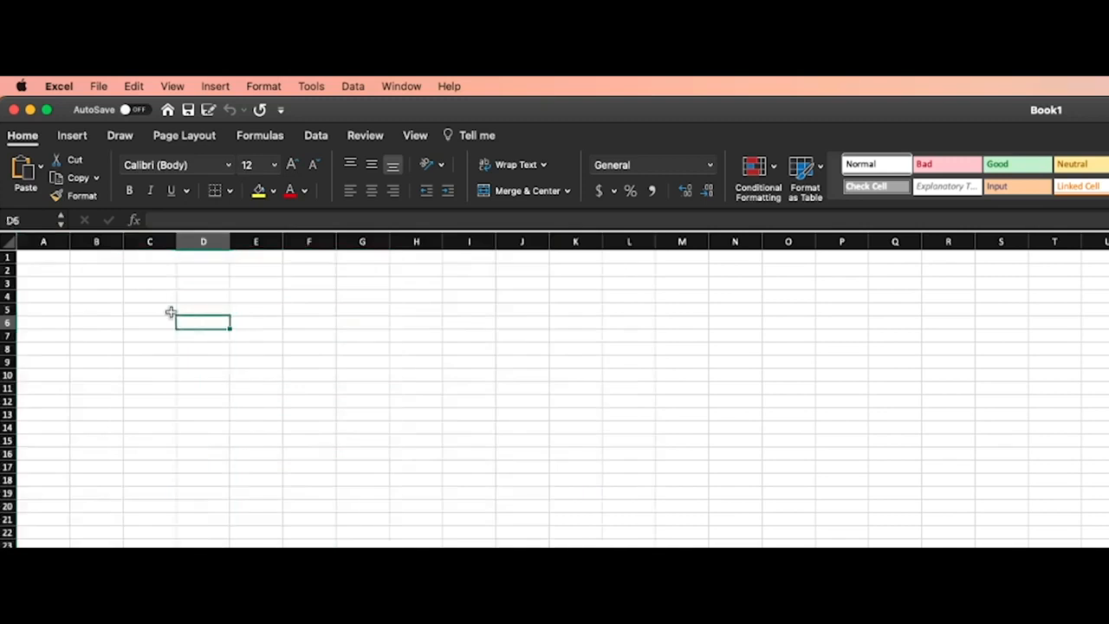
click(37, 243)
drag(38, 242, 497, 248)
click(186, 317)
drag(6, 257, 5, 432)
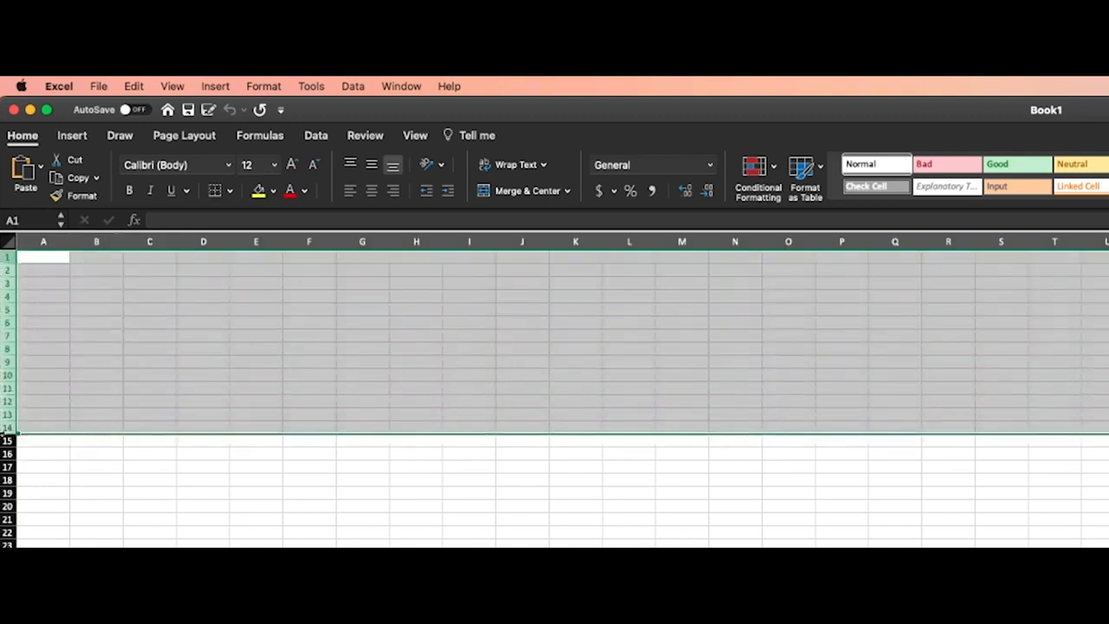
click(211, 358)
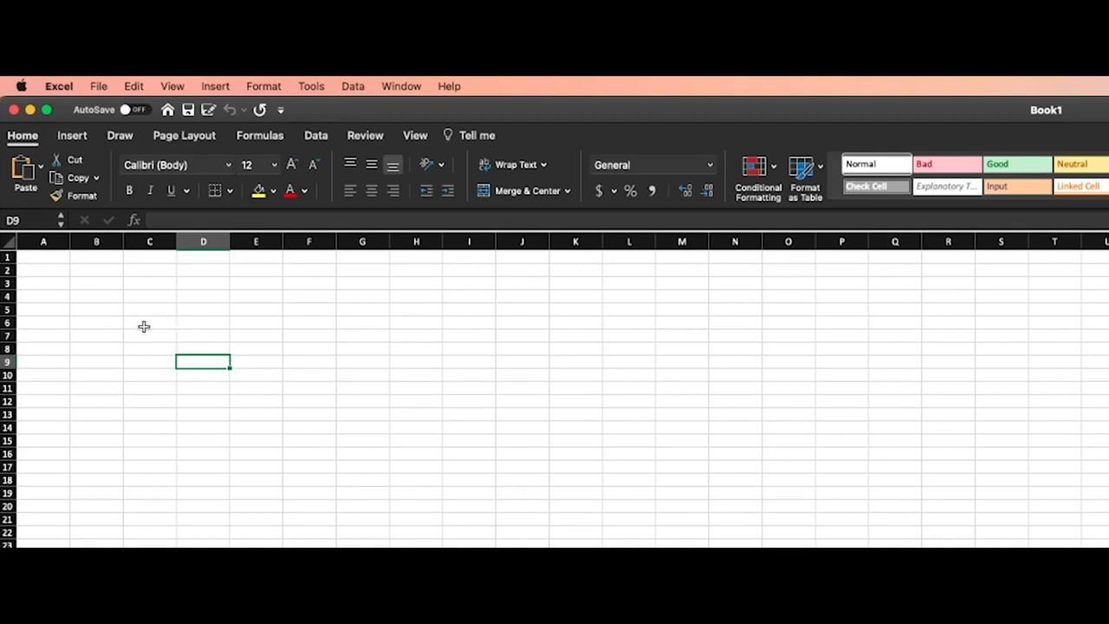
Select several individual cells around the sheet, finishing on cell C9
click(456, 336)
click(463, 478)
click(260, 472)
click(265, 339)
click(124, 359)
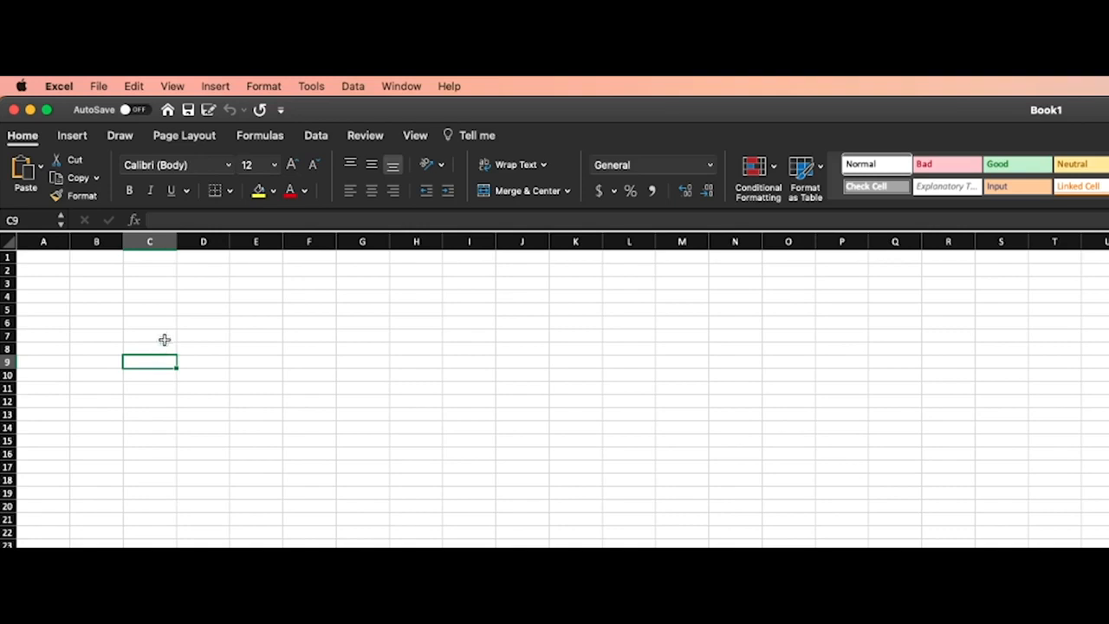
Enter the text C7 in cell C7 as a label of its own reference
click(139, 335)
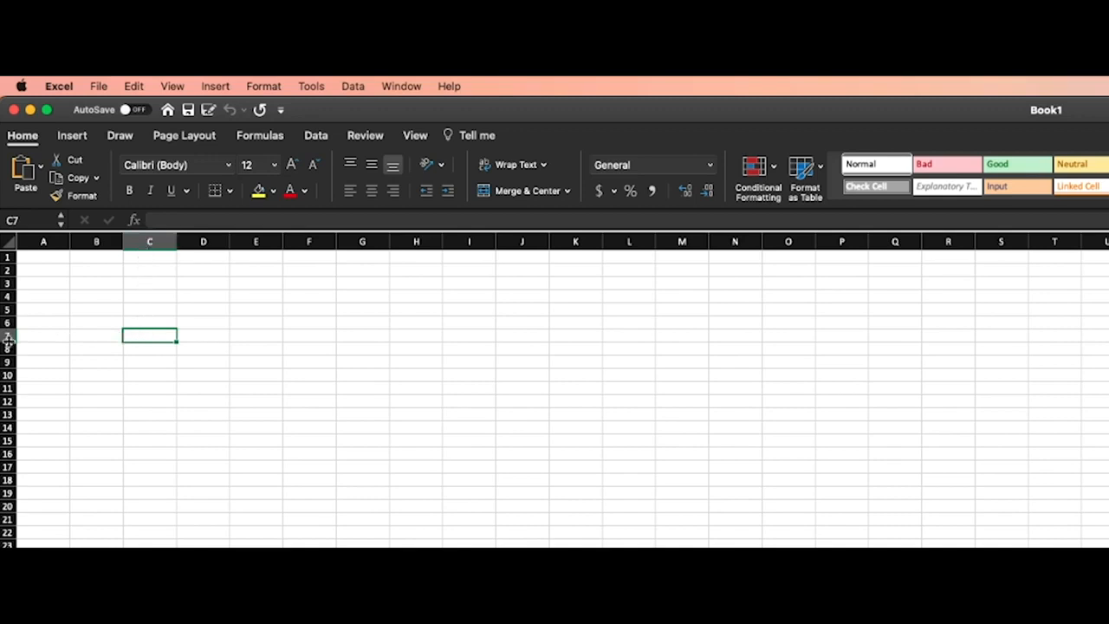
double_click(142, 334)
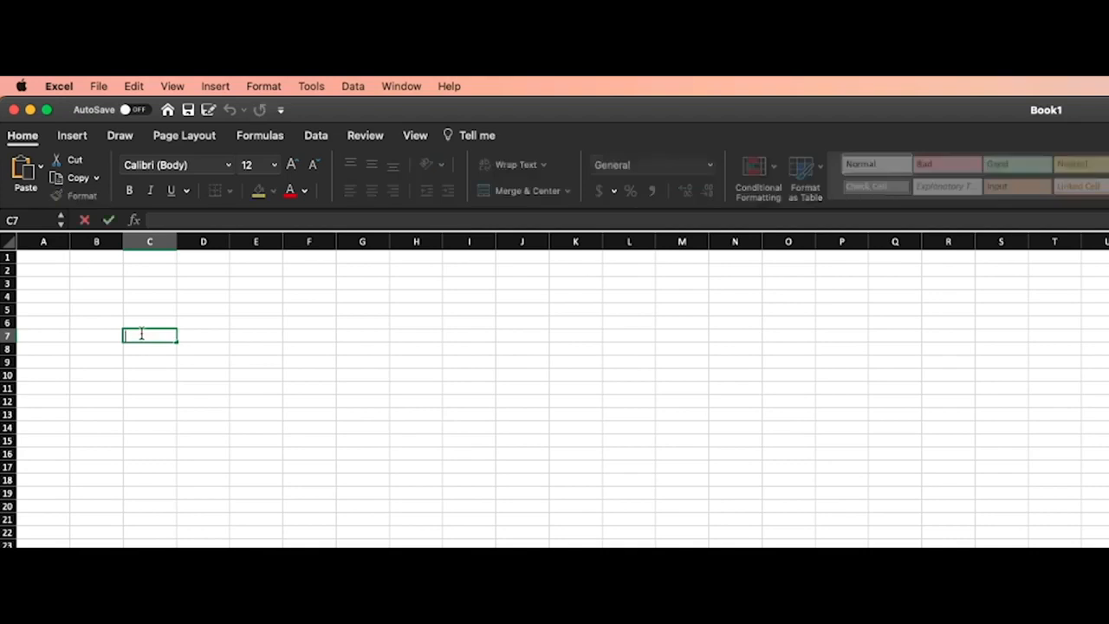
text(C7)
drag(136, 335, 113, 333)
click(208, 363)
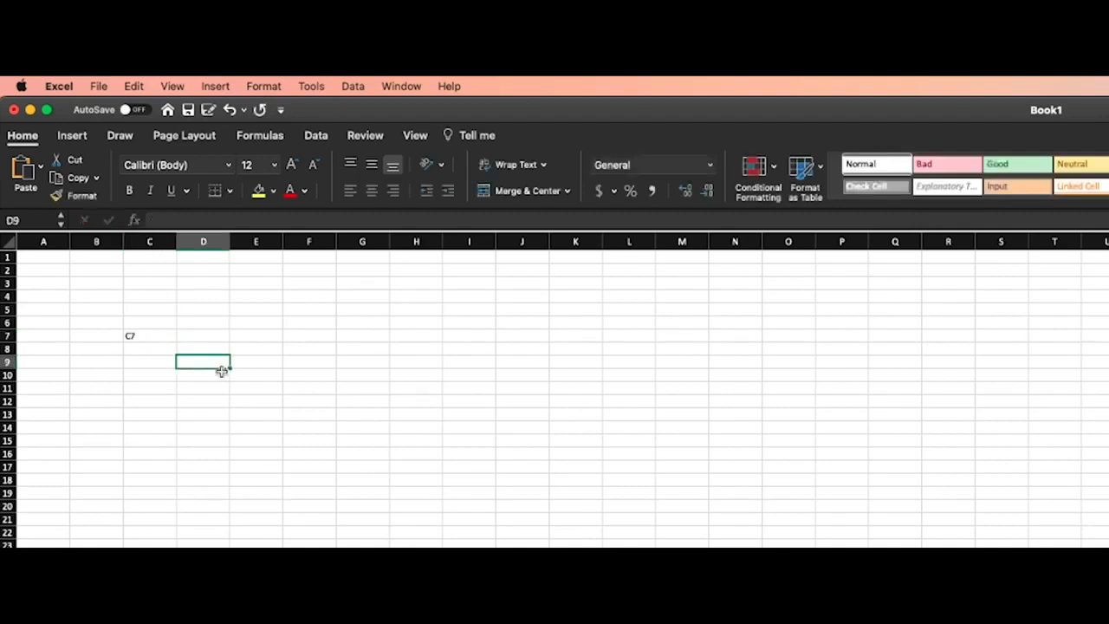
Select the cell range D7:I12, and select the range C7:F13
drag(206, 331, 476, 398)
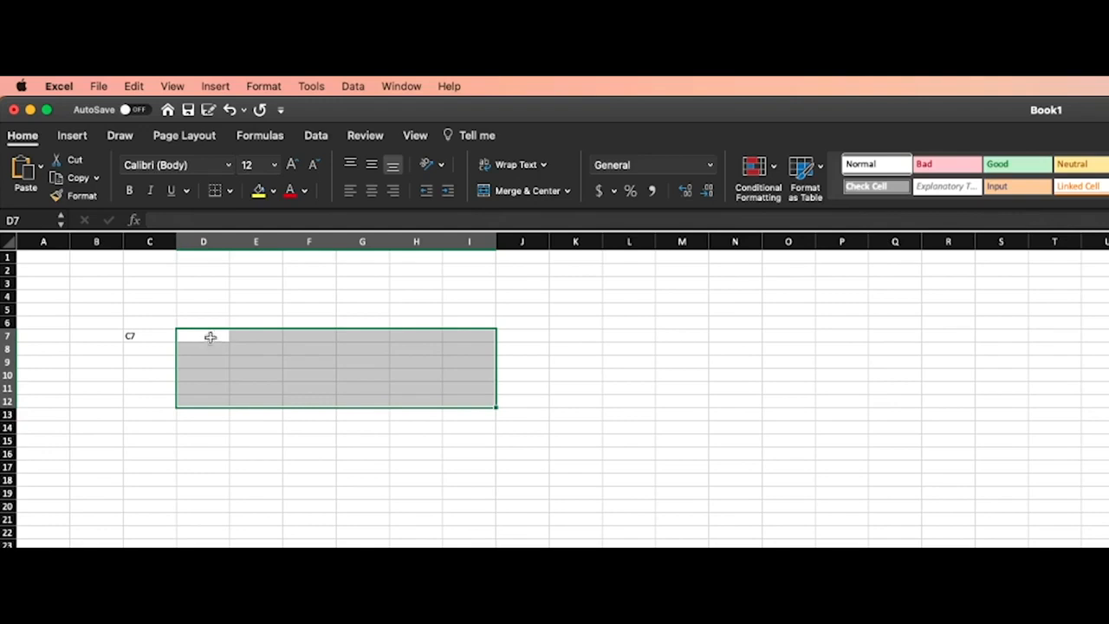
click(166, 336)
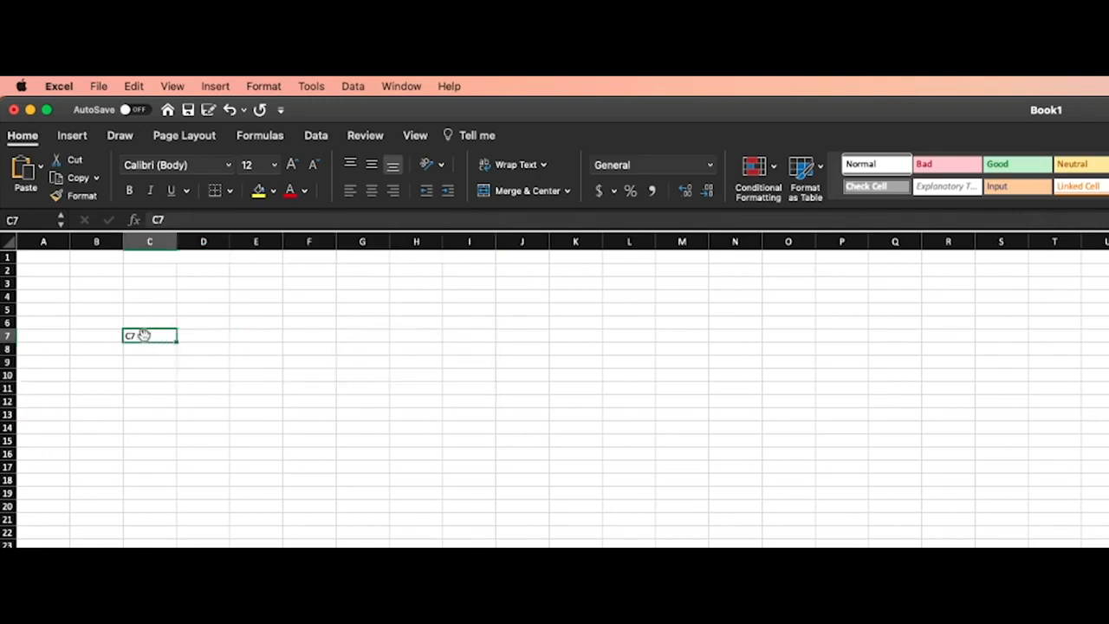
click(197, 338)
drag(133, 335, 317, 410)
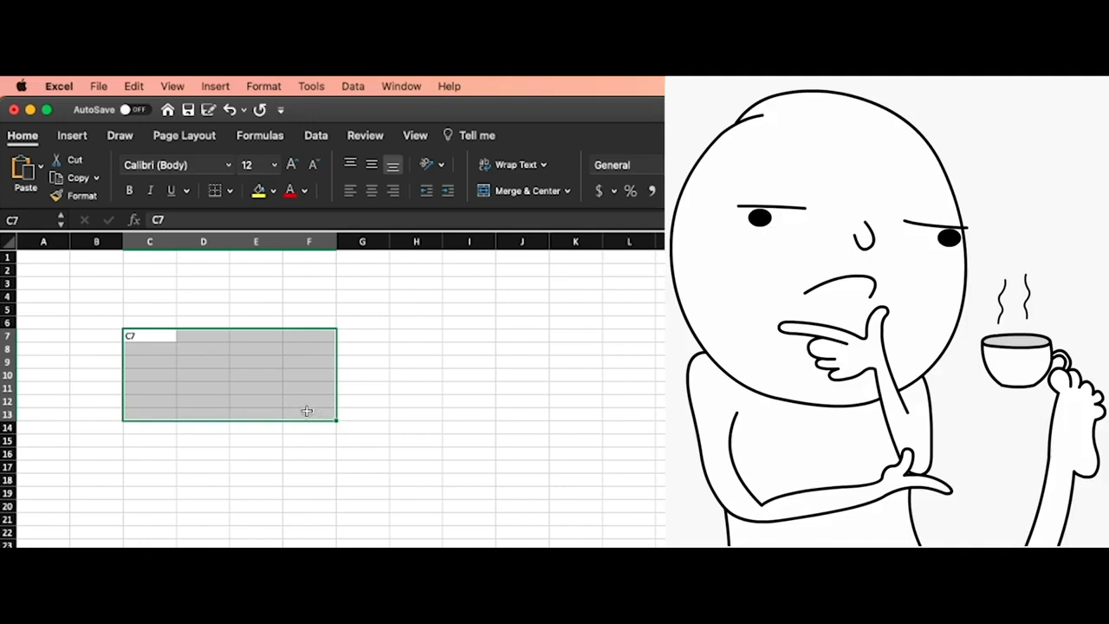
Enter the text F13 in cell F13 as a label of its own reference
click(304, 415)
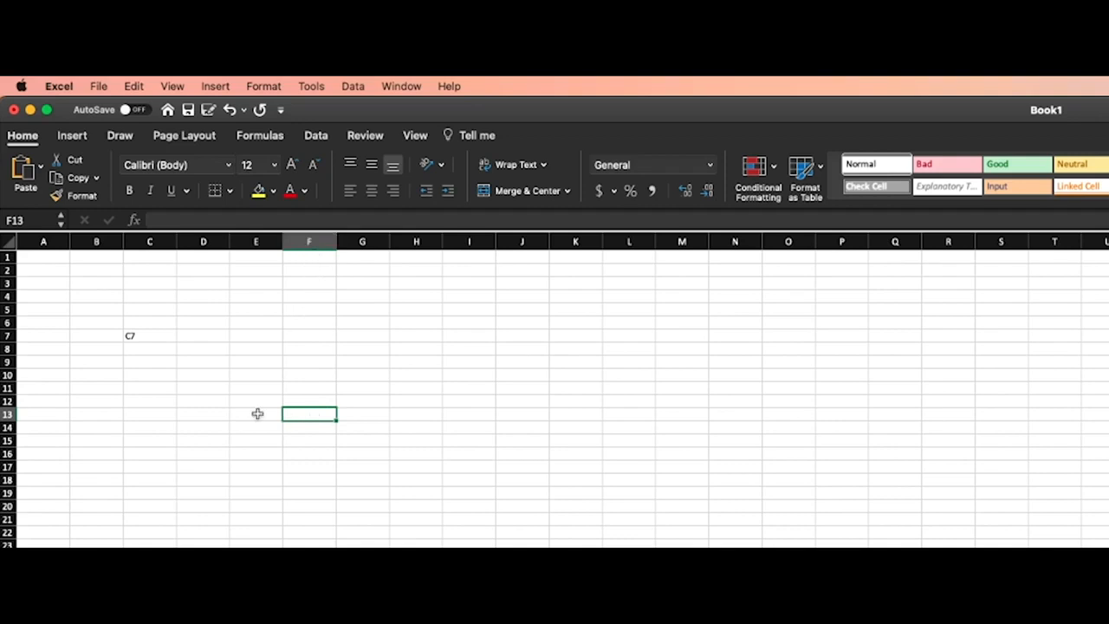
double_click(309, 413)
text(F13)
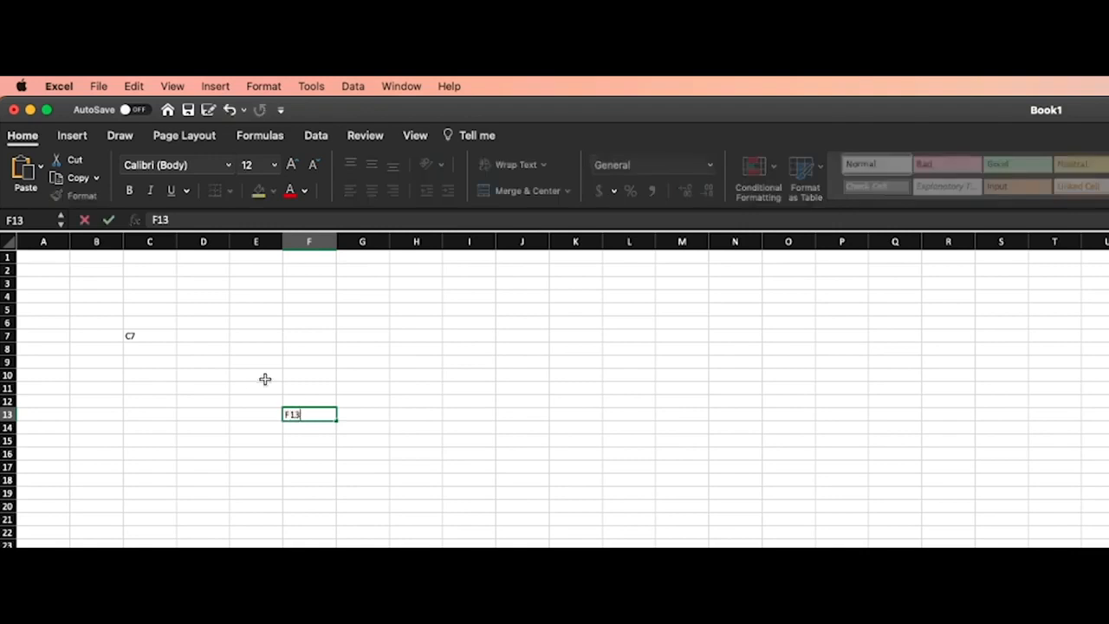
click(235, 406)
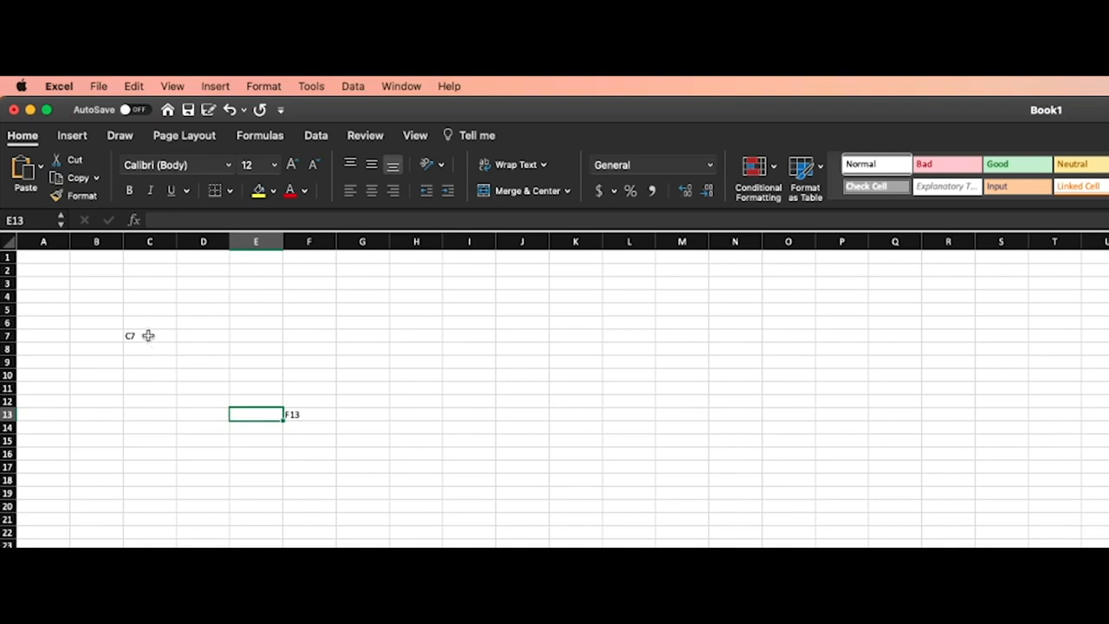
Select the range between the two labelled cells, from C7 to F13
click(147, 336)
drag(160, 334, 311, 412)
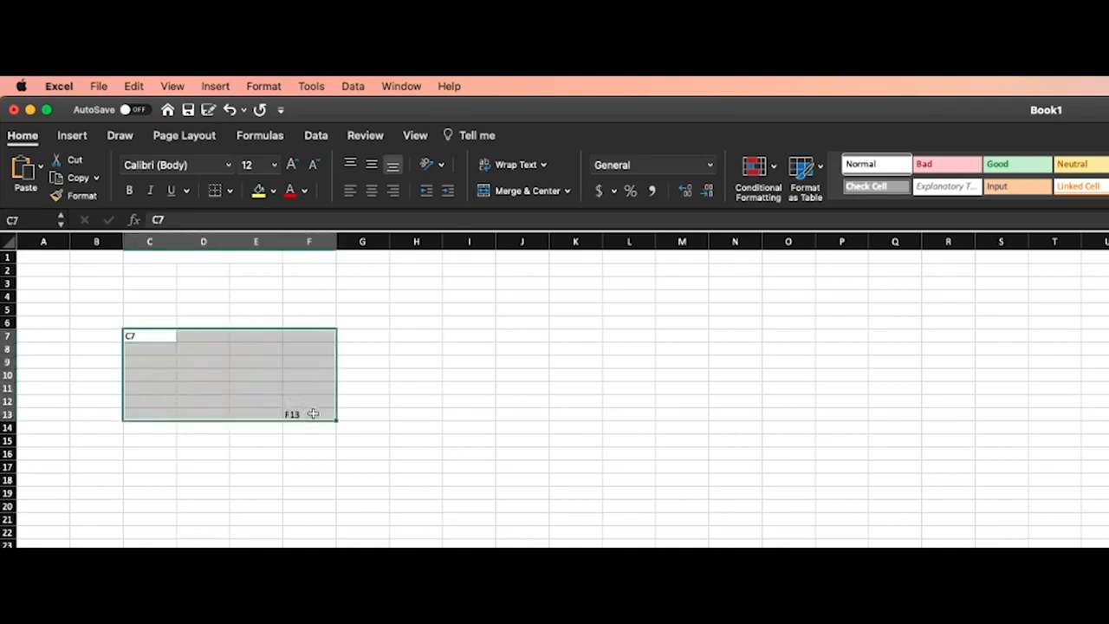
click(152, 335)
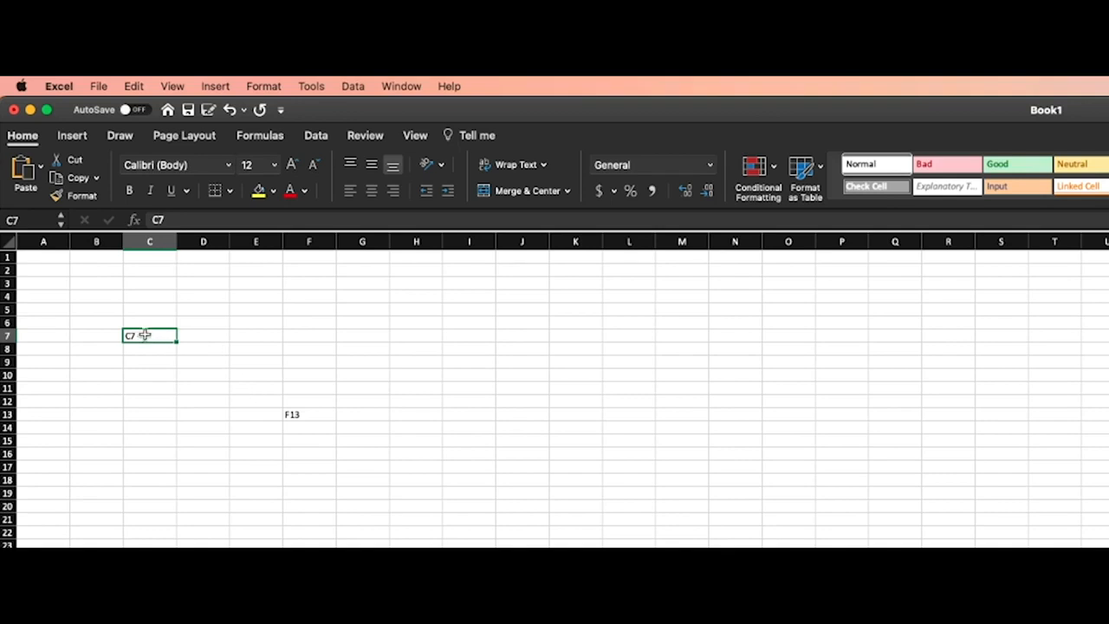
drag(141, 335, 312, 416)
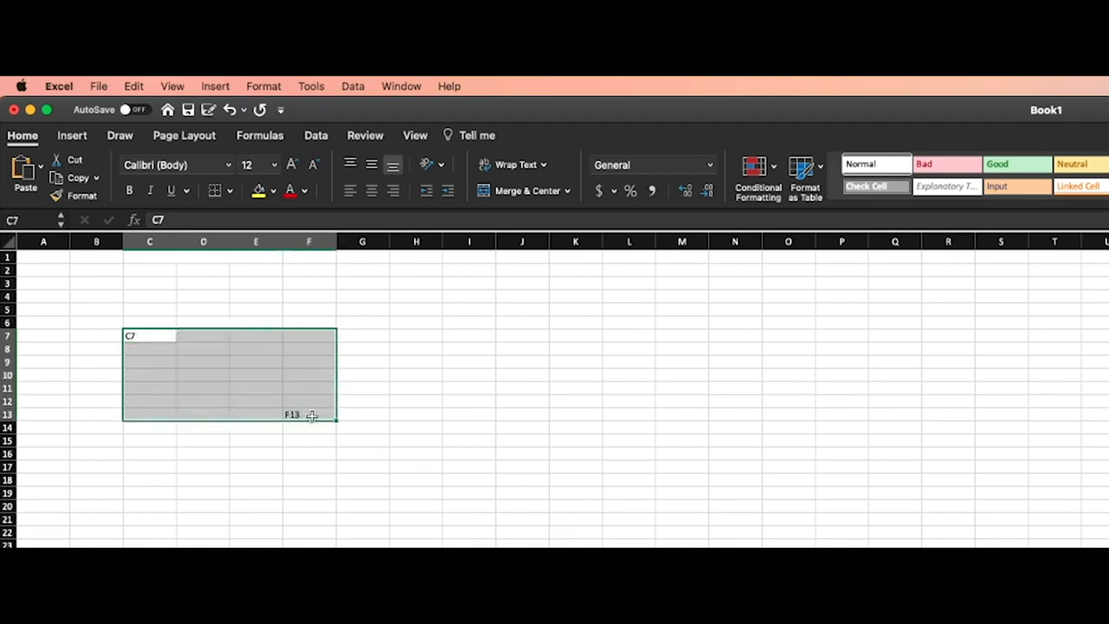
Enter a colon in cell D9 and clear it again
click(197, 368)
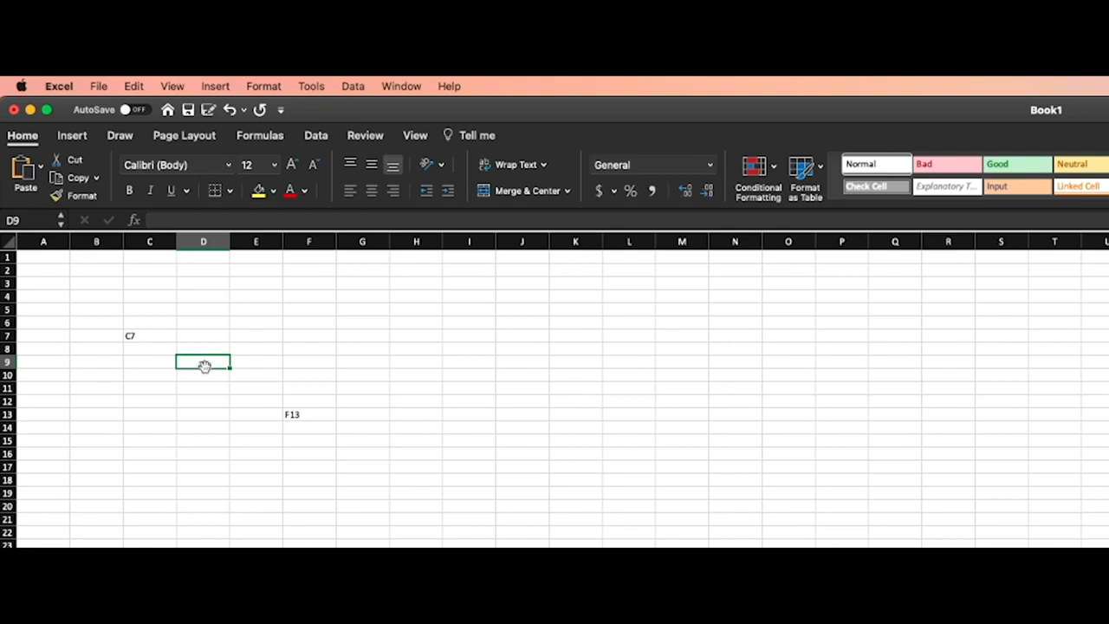
double_click(203, 361)
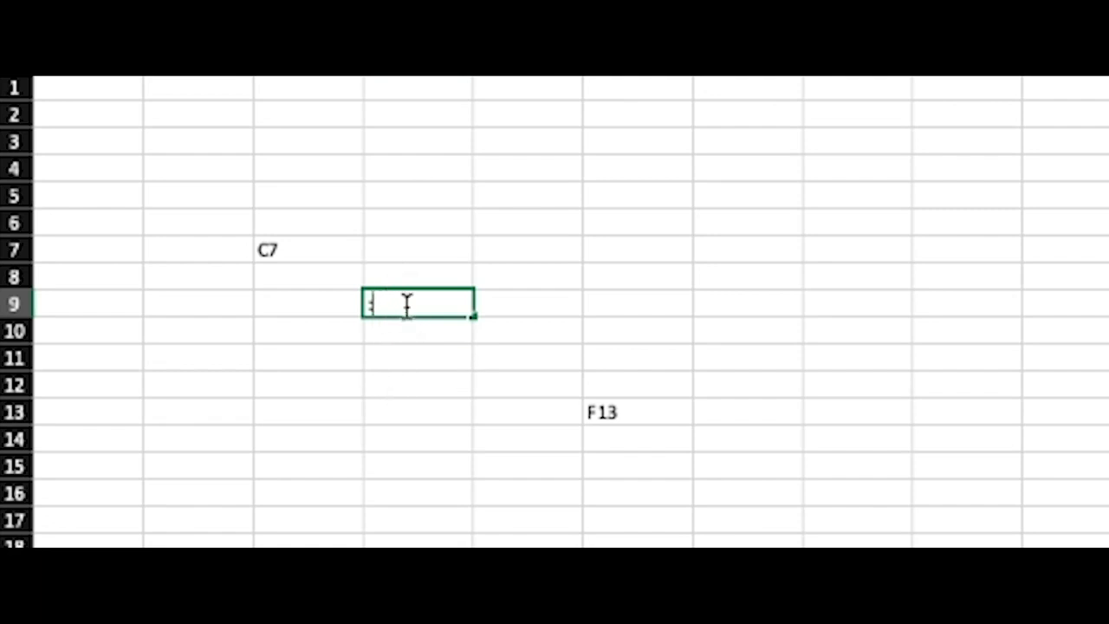
click(259, 309)
click(322, 469)
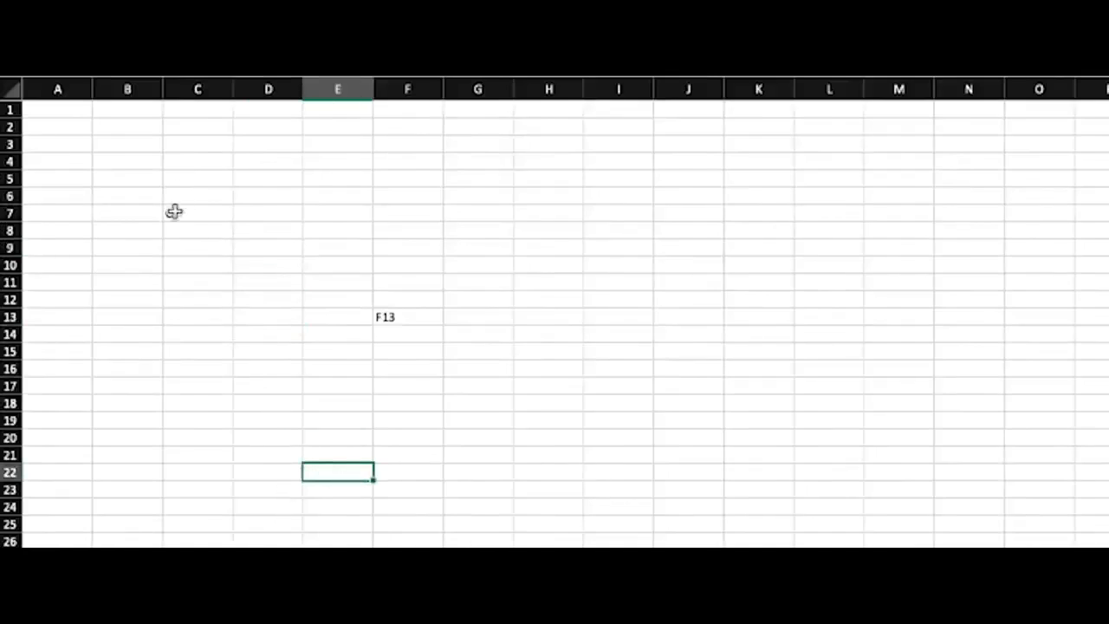
Select the range from F13 back to C7, and enter the range reference C7:F13 as text in cell C17
drag(390, 322, 198, 215)
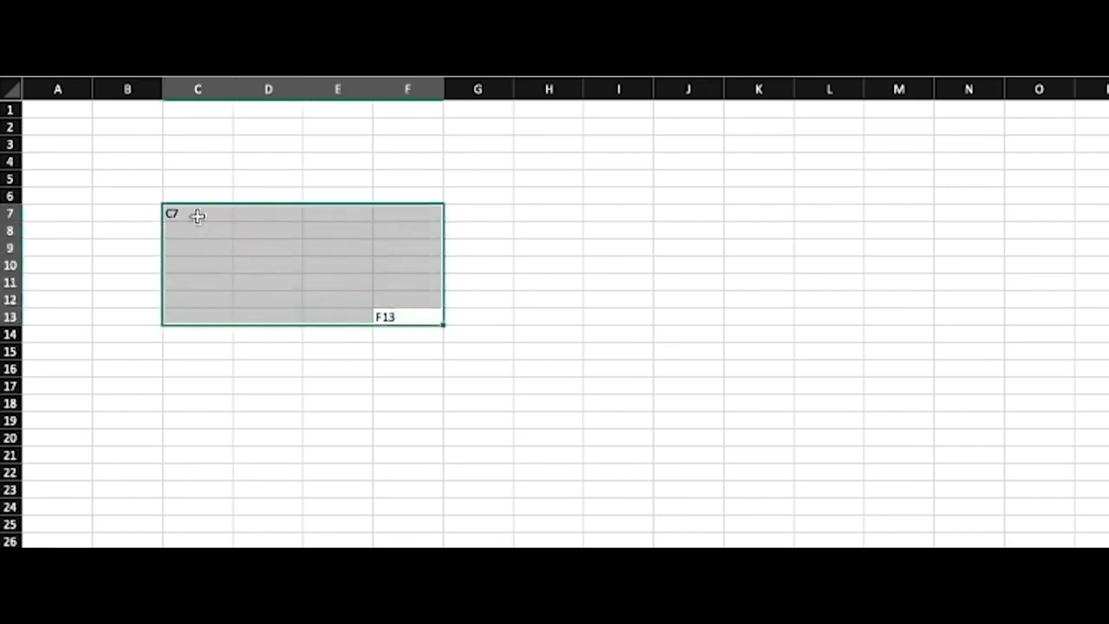
click(223, 384)
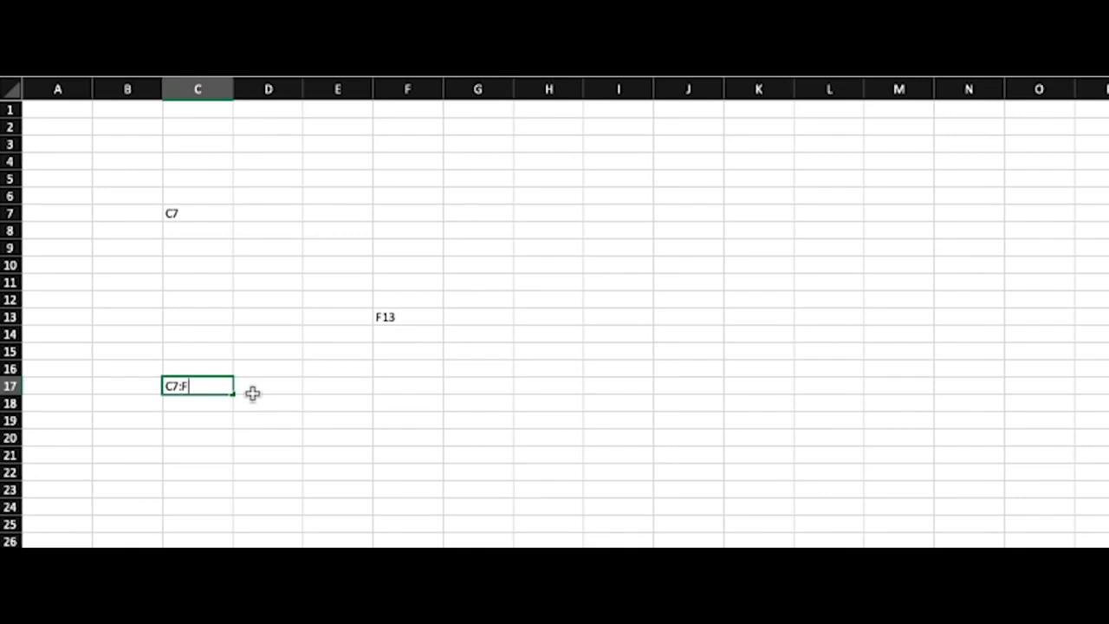
text(C7:F13)
click(274, 385)
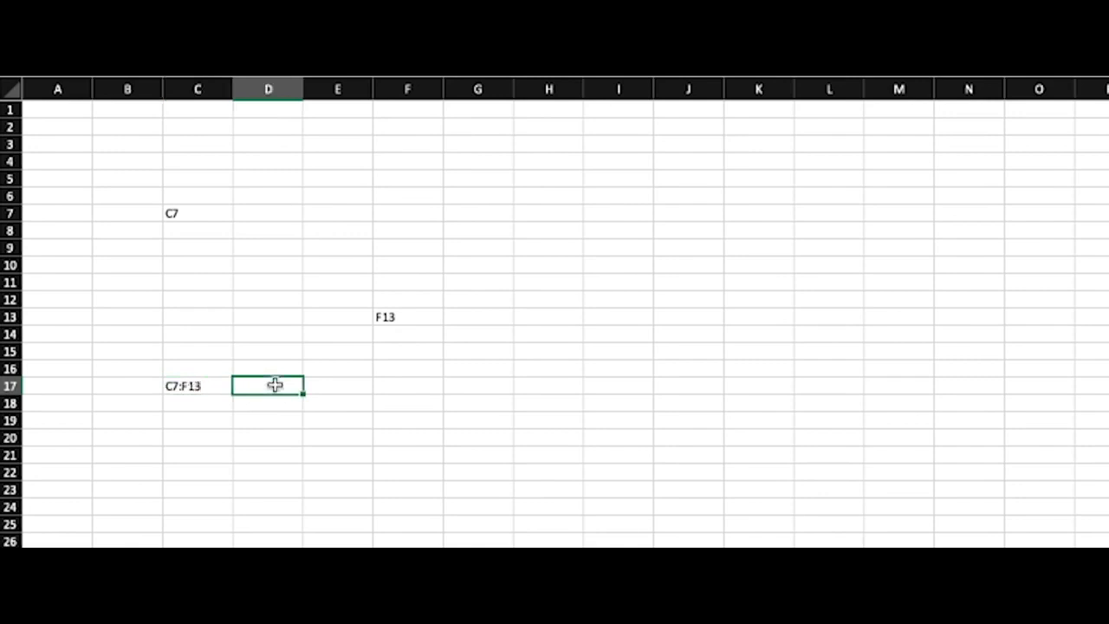
Select the range C7:F13, and delete the range reference text from cell C17
click(209, 388)
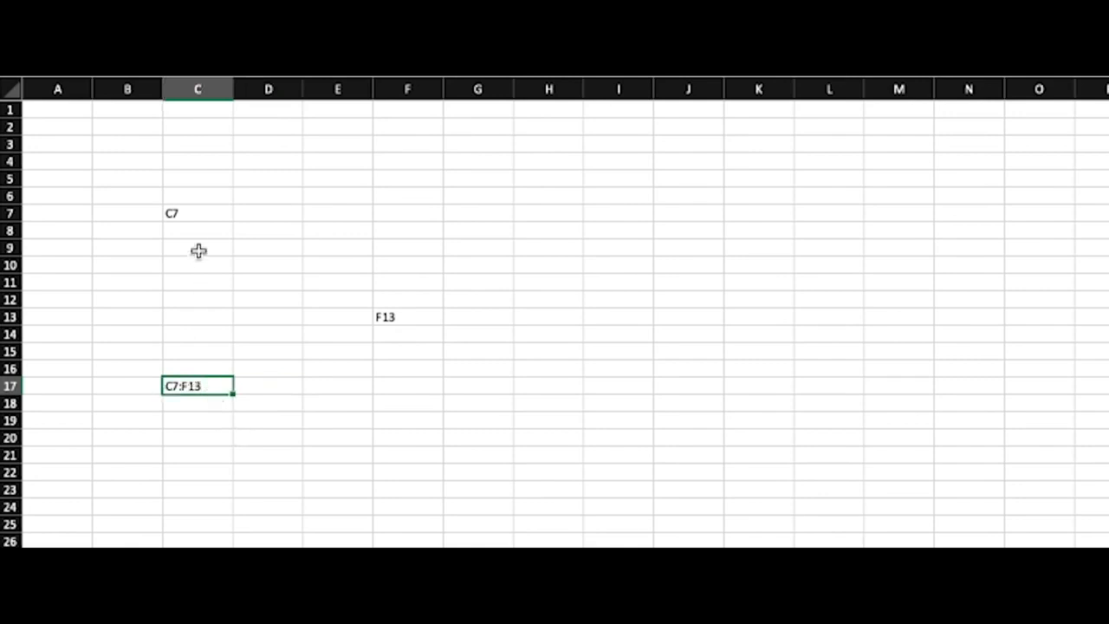
mouse_move(191, 214)
mouse_down()
mouse_move(421, 306)
mouse_move(416, 317)
mouse_up()
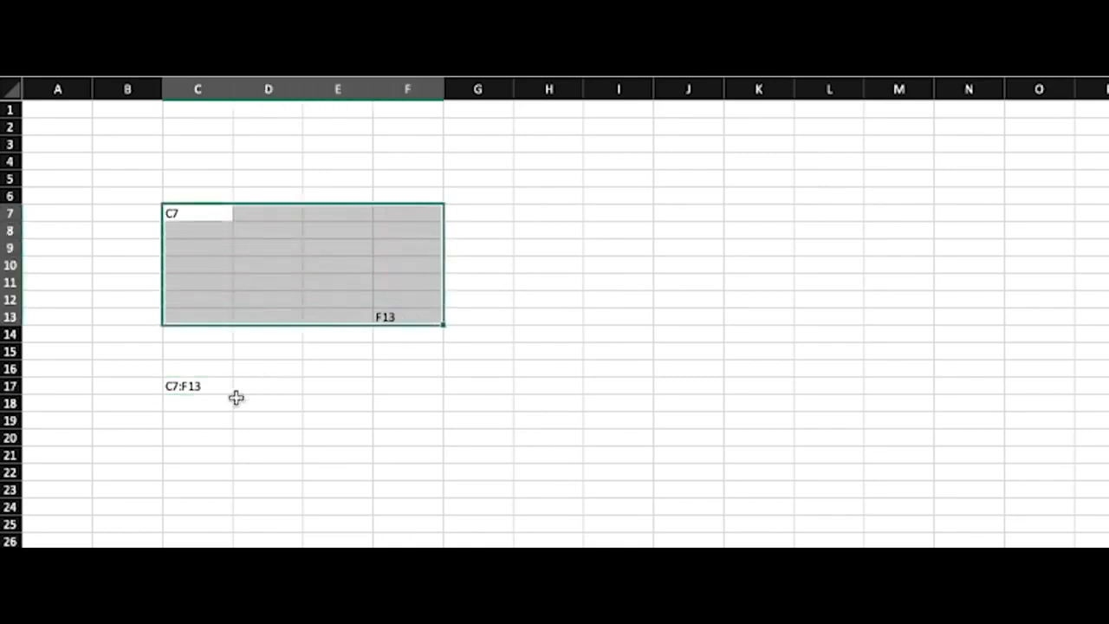
click(206, 388)
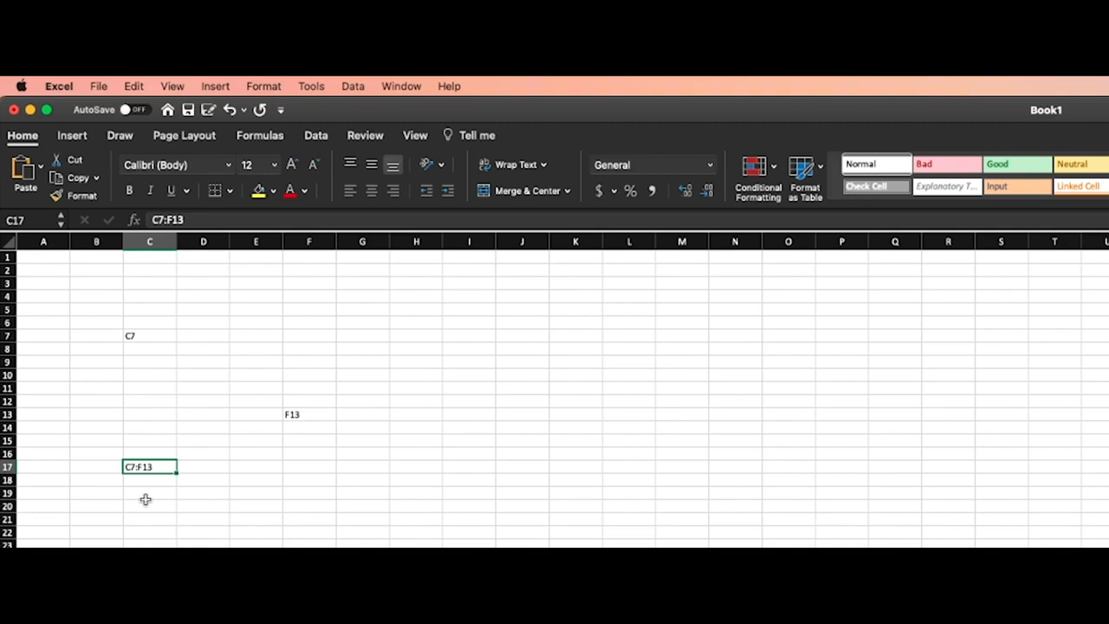
key(Delete)
click(303, 323)
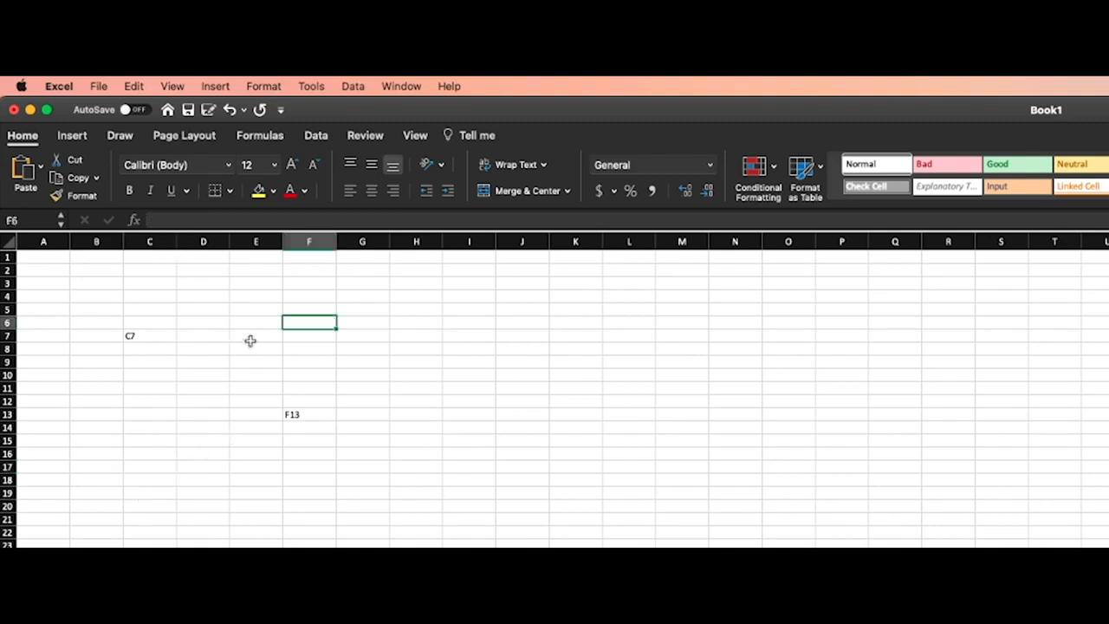
Examine the available options for merging cells, wrapping text, cell borders and font colour
click(567, 192)
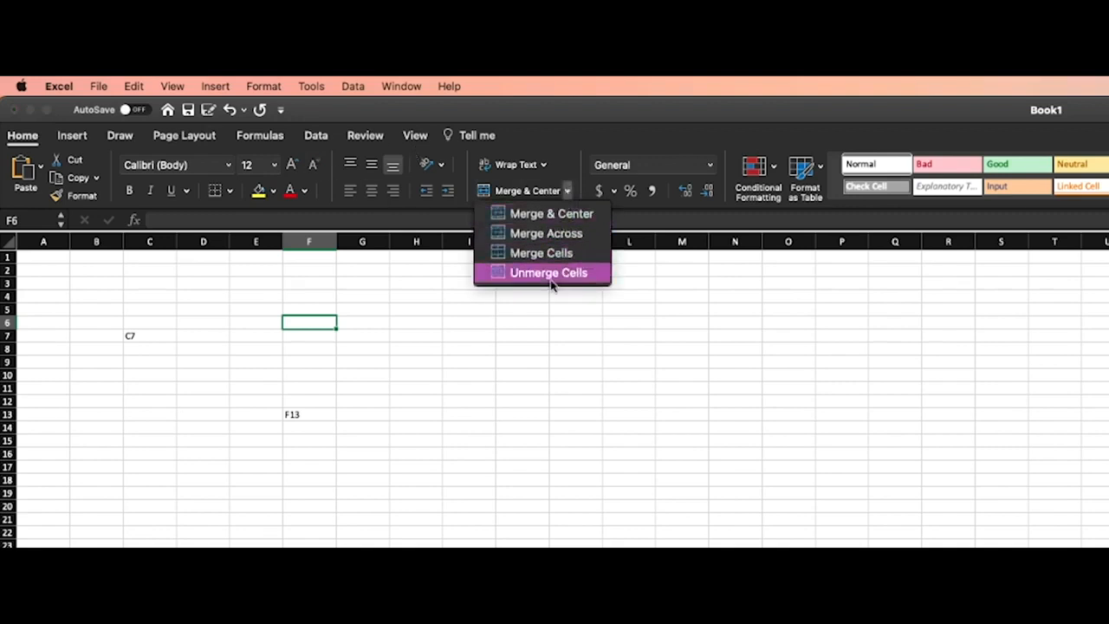
click(543, 165)
click(543, 165)
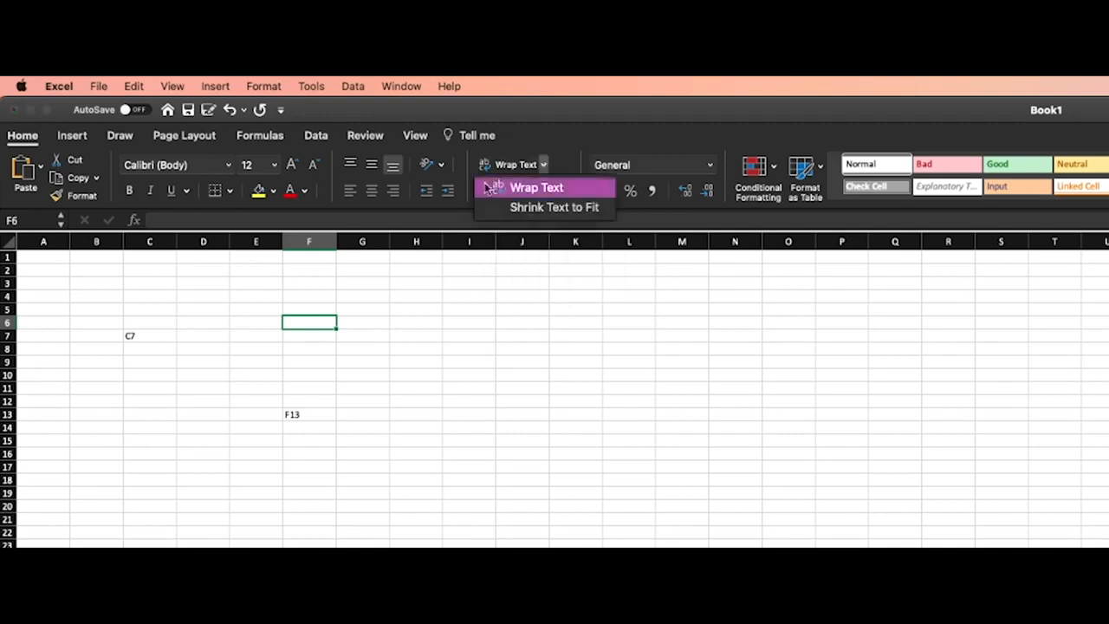
click(232, 192)
click(232, 192)
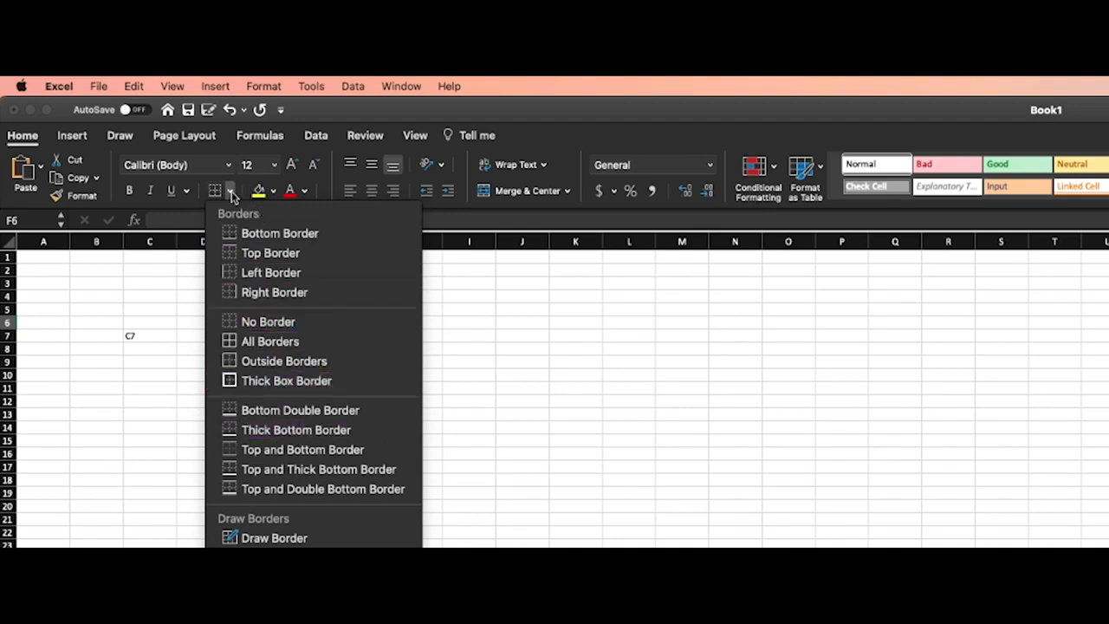
click(231, 192)
click(304, 191)
click(305, 191)
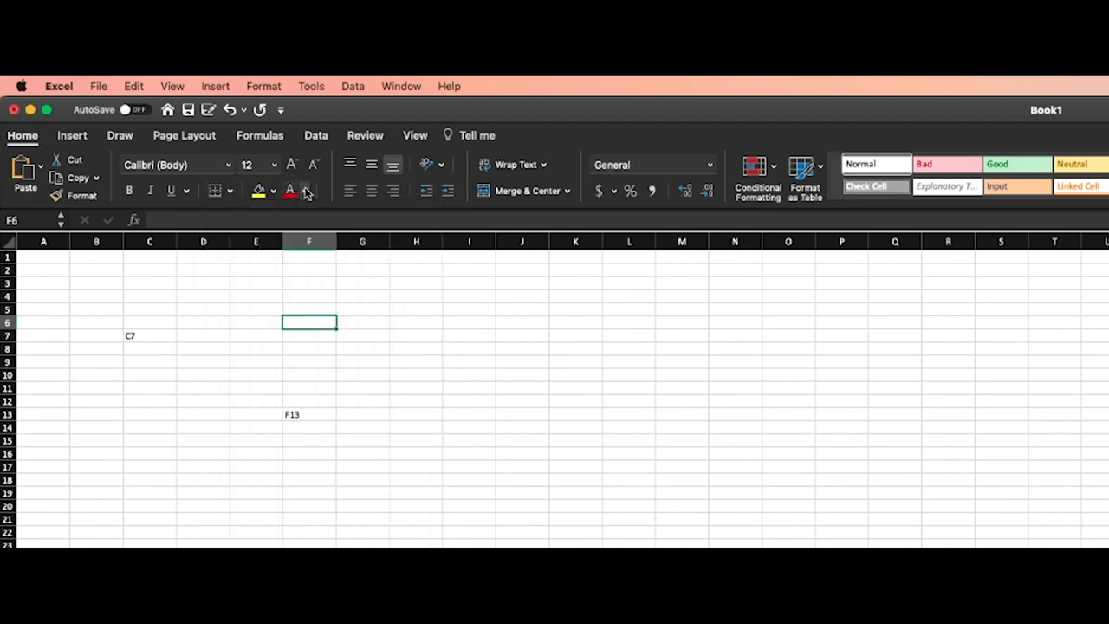
Delete the reference labels from cells C7 and F13
click(186, 357)
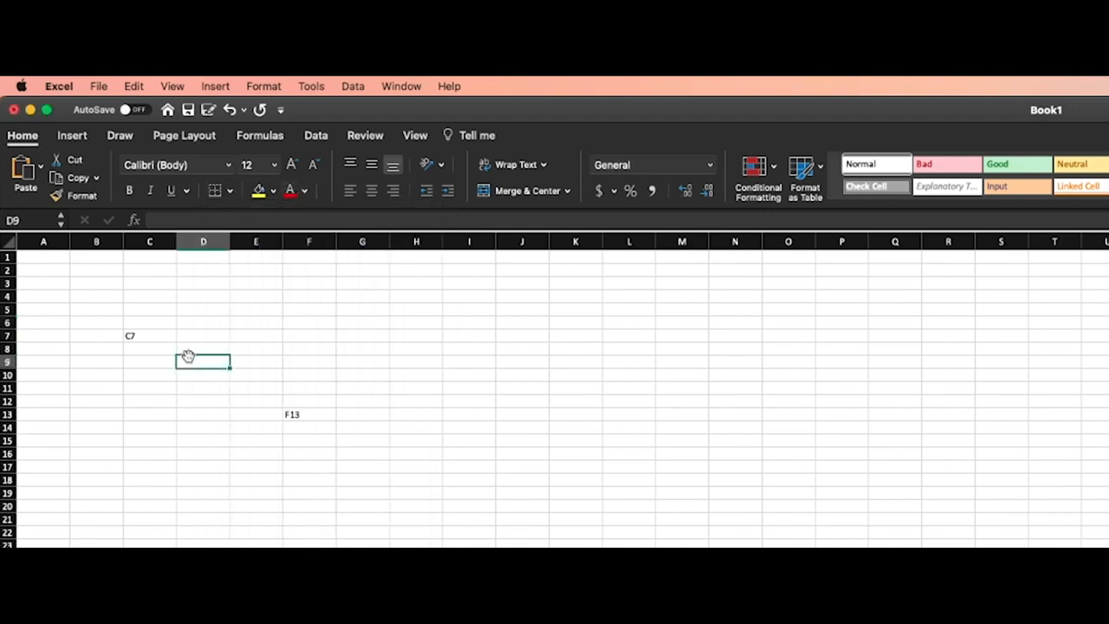
click(134, 336)
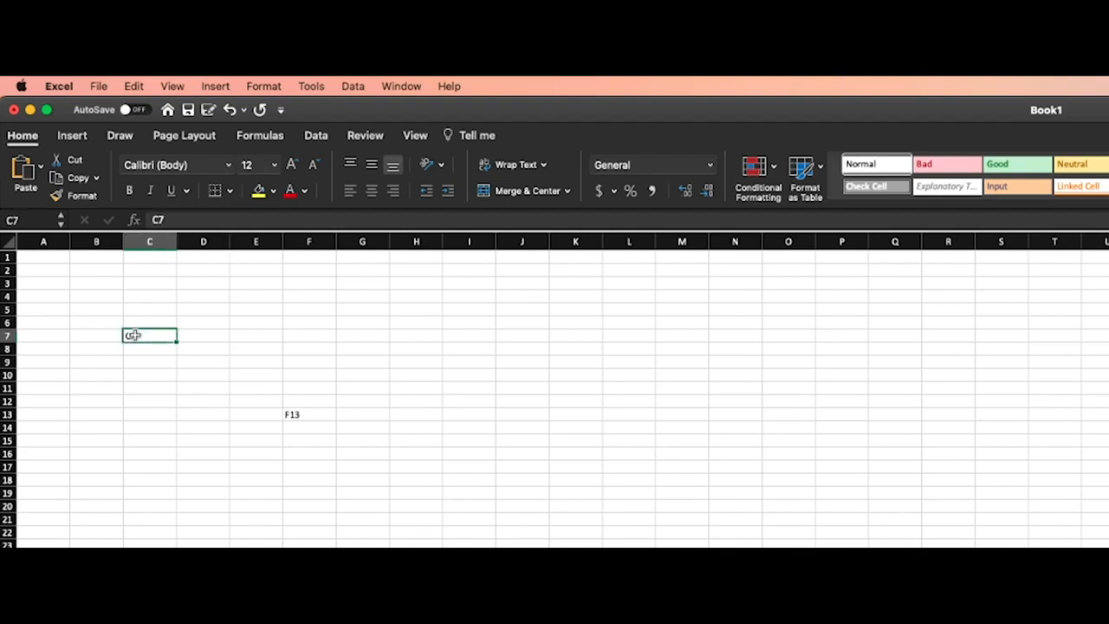
click(305, 416)
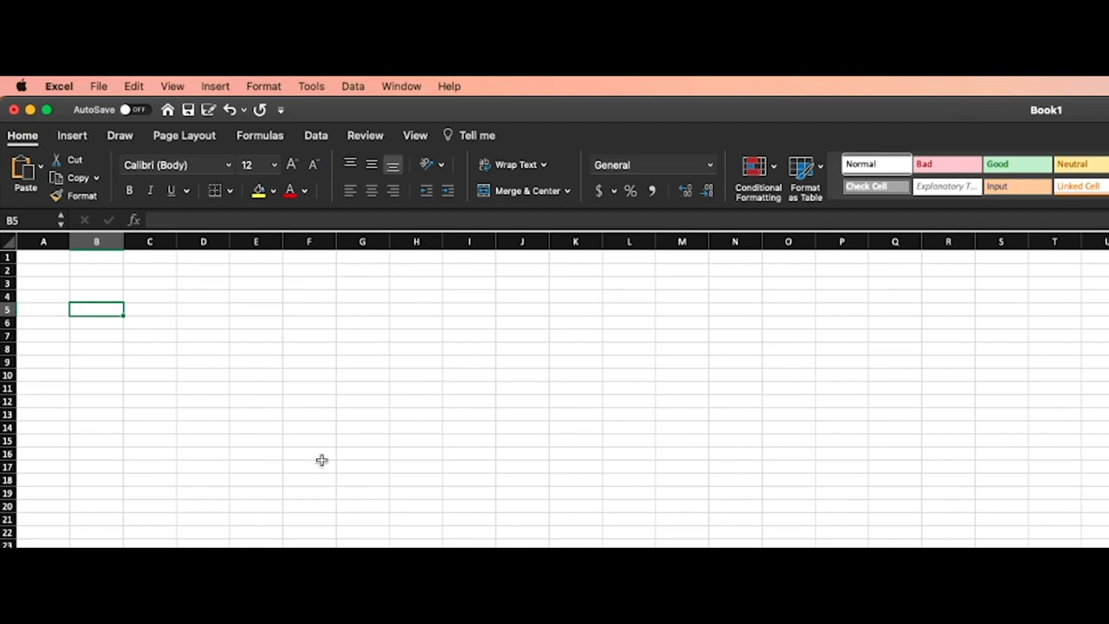
Fill A5:B9 with the headings Time and Monday, and rows 5am Breakfast, 5:15-7:15 Coding, 7:15-8:30 YouTube and 8:30-9:30 Stock Market
text(Monday)
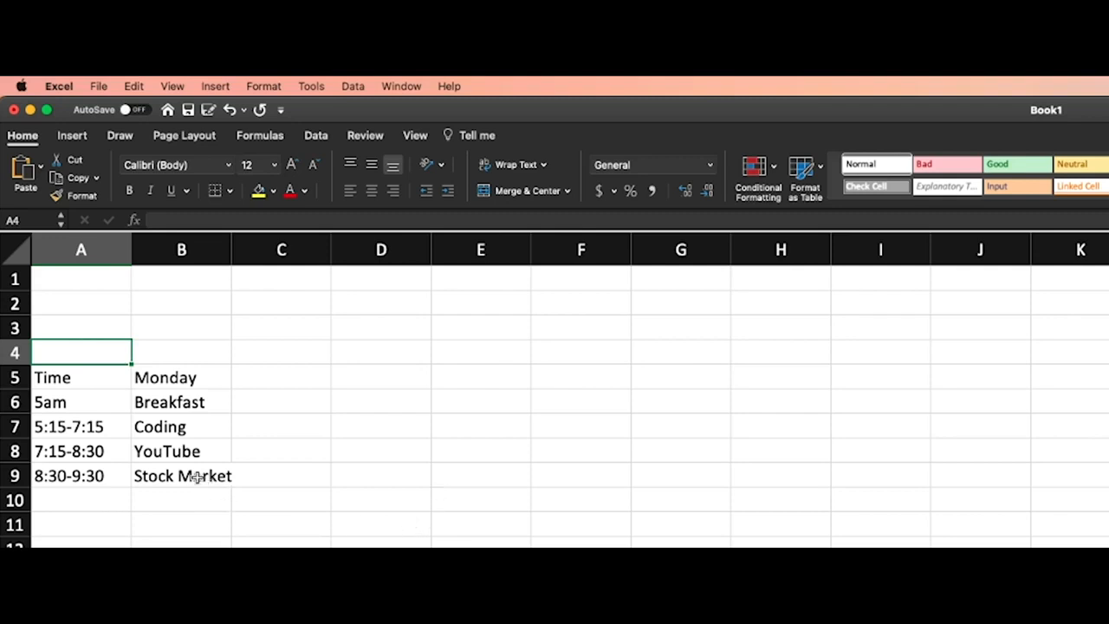
Add extra spaces between the words Stock and Market in cell B9
click(156, 483)
click(177, 499)
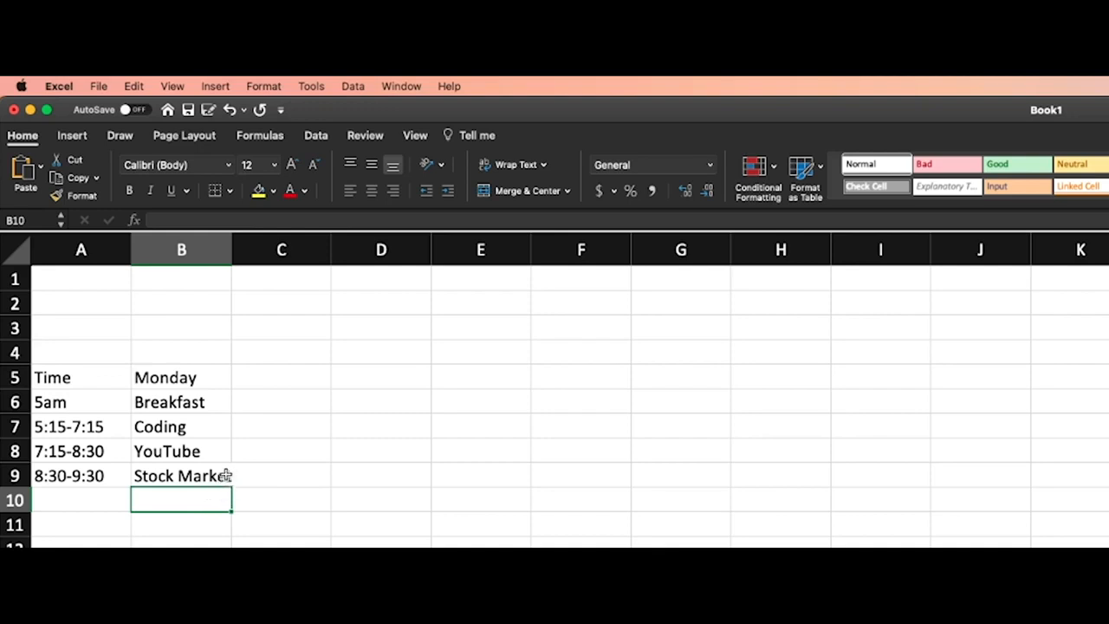
double_click(178, 475)
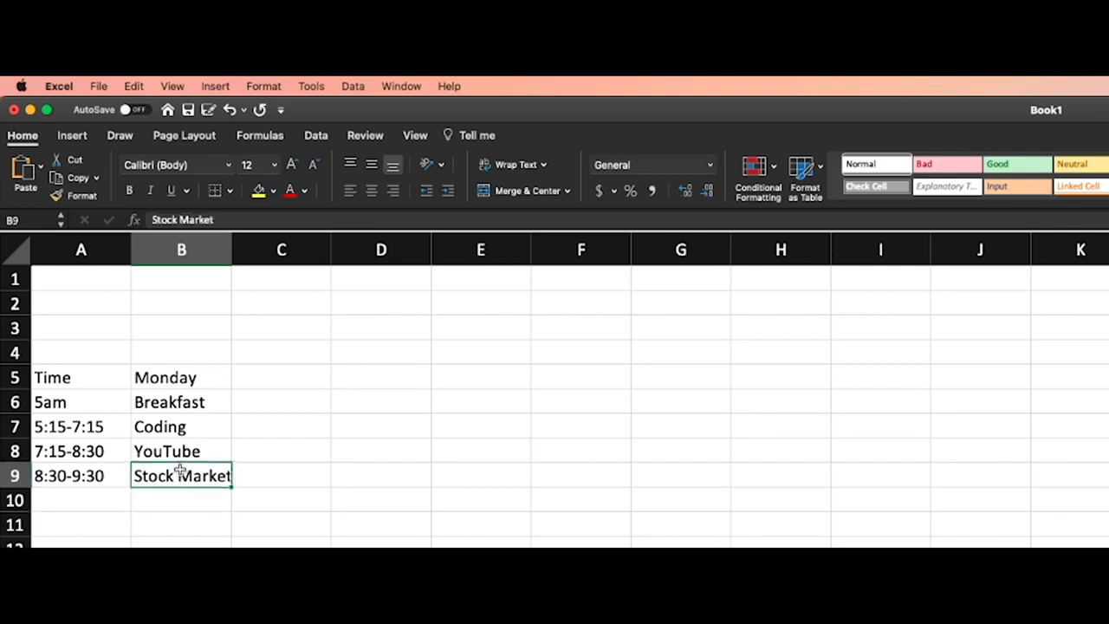
click(183, 523)
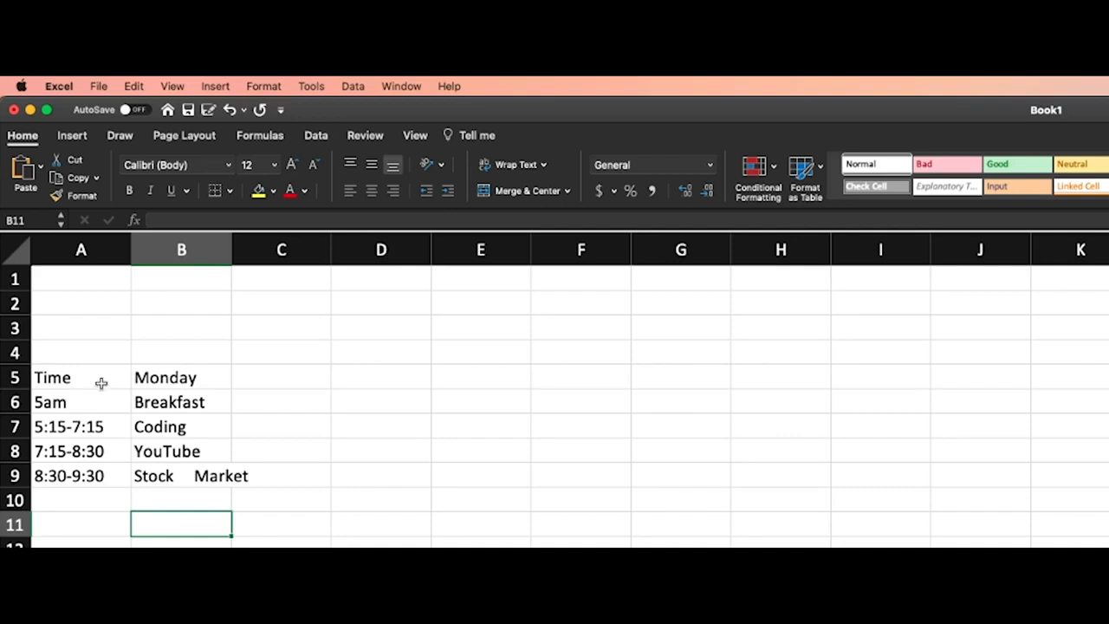
Enter the title My Scheduled in cell A4, above the Time heading
click(103, 353)
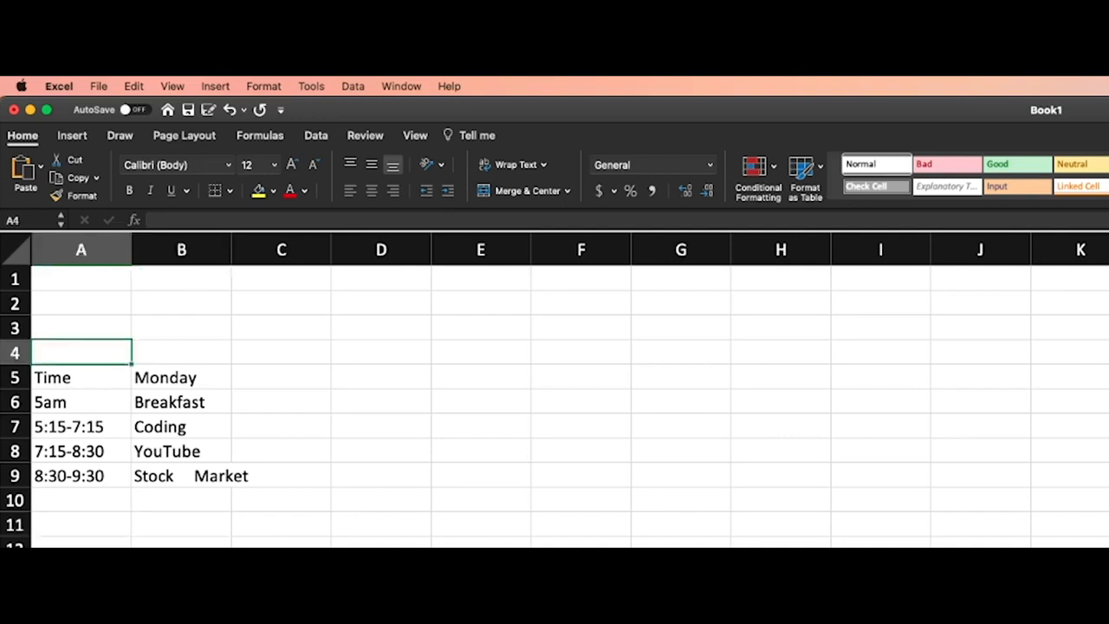
text(My Sche)
text(dueled)
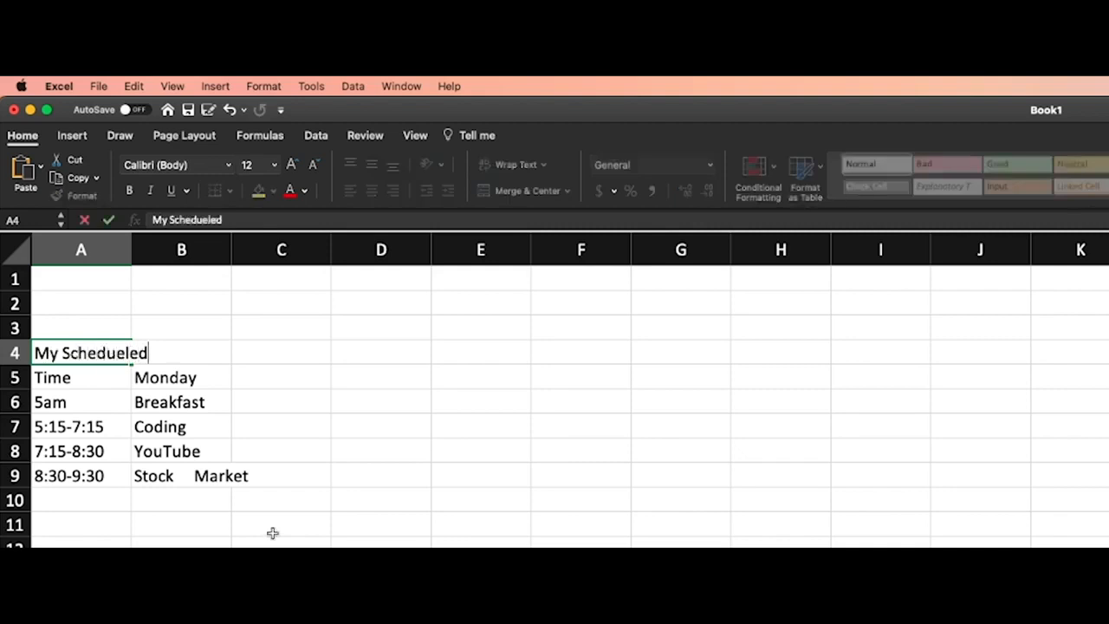
key(BackSpace)
key(BackSpace)
key(BackSpace)
key(BackSpace)
key(BackSpace)
key(BackSpace)
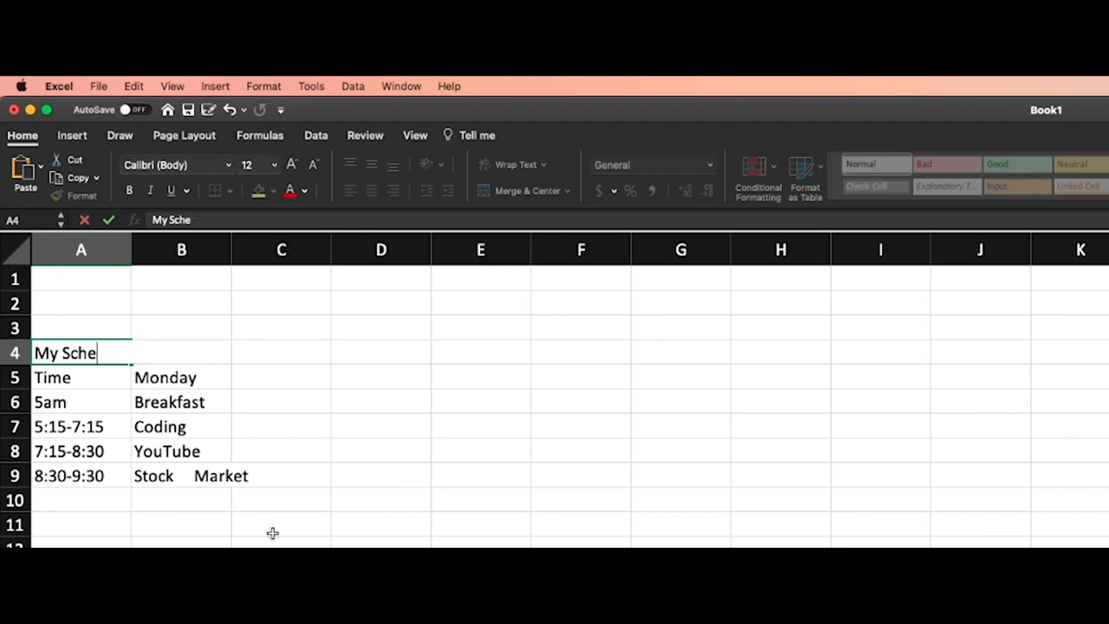
text(duled)
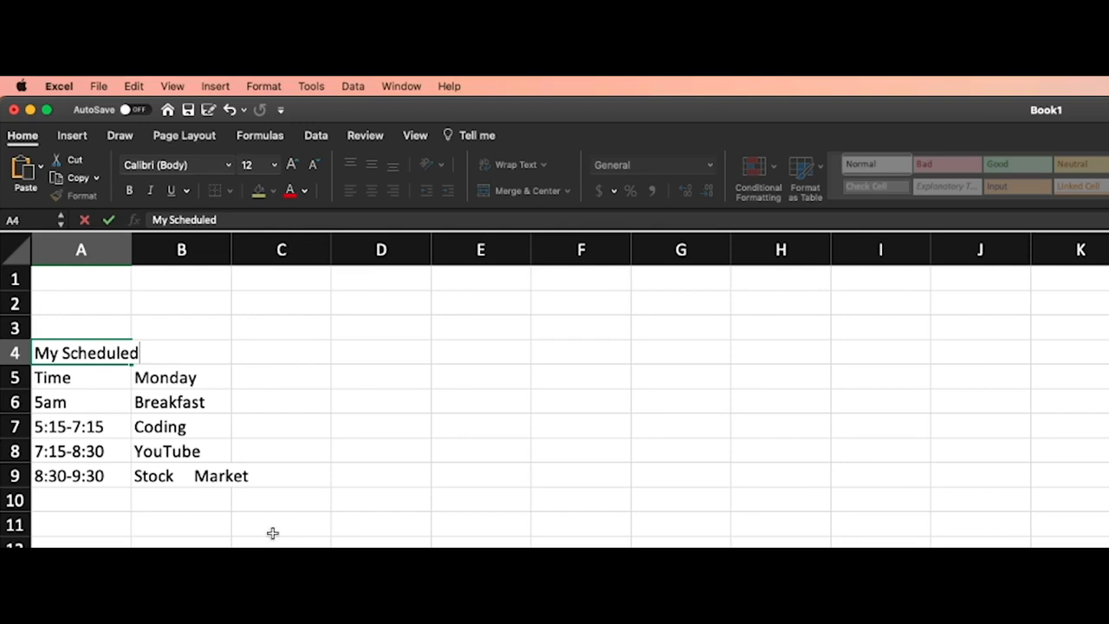
click(269, 527)
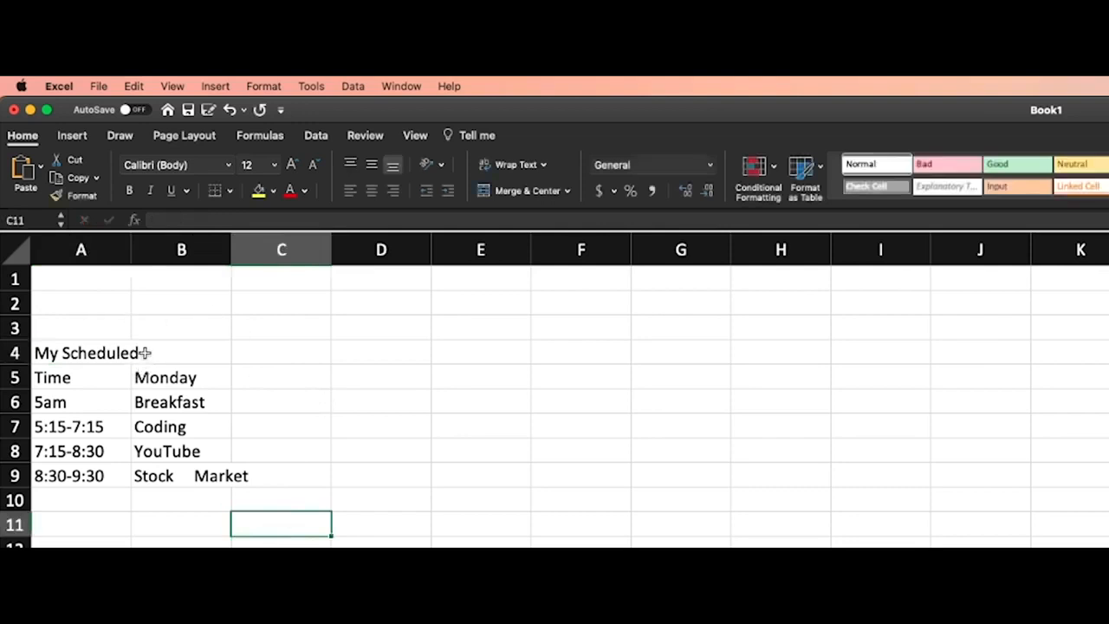
Examine how the text of cells B9 and A4 extends past the cell edges, comparing A4 with neighbouring B4
click(205, 513)
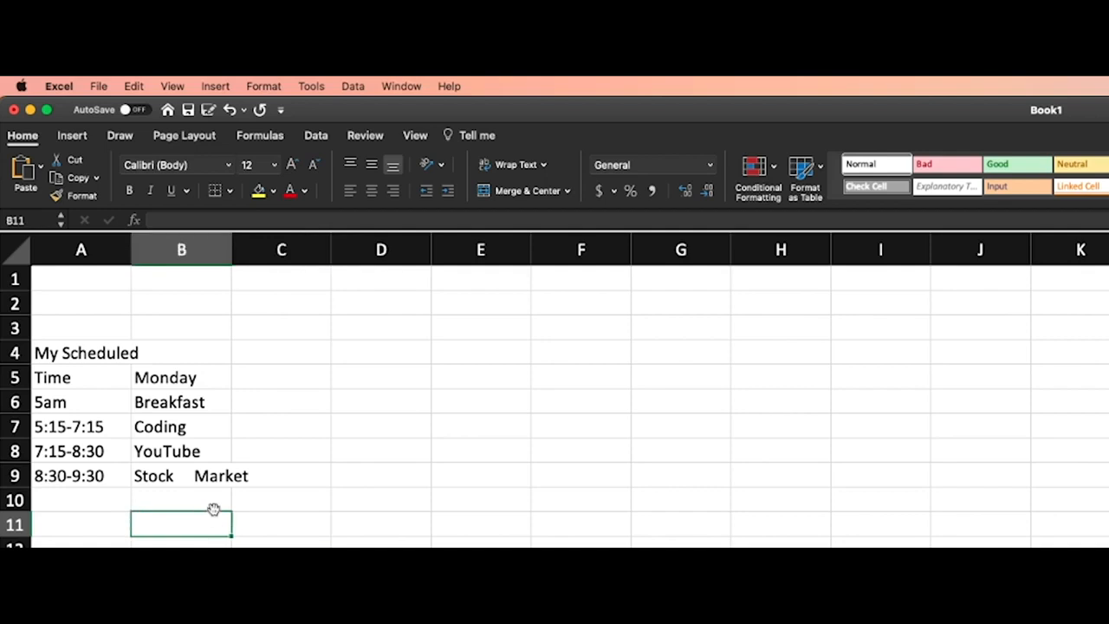
click(201, 475)
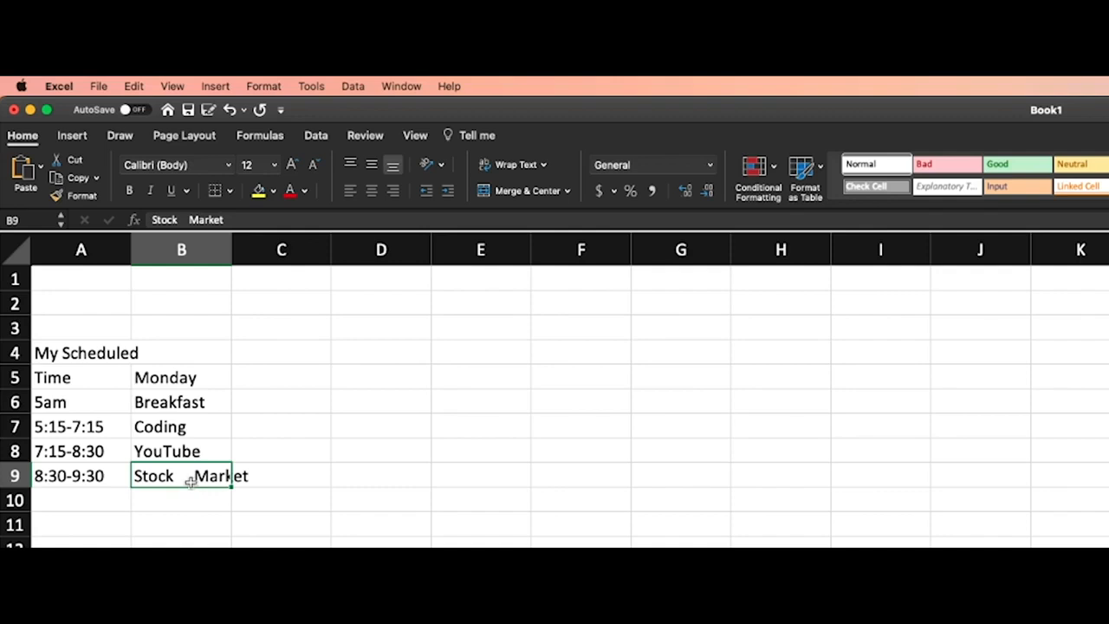
click(118, 349)
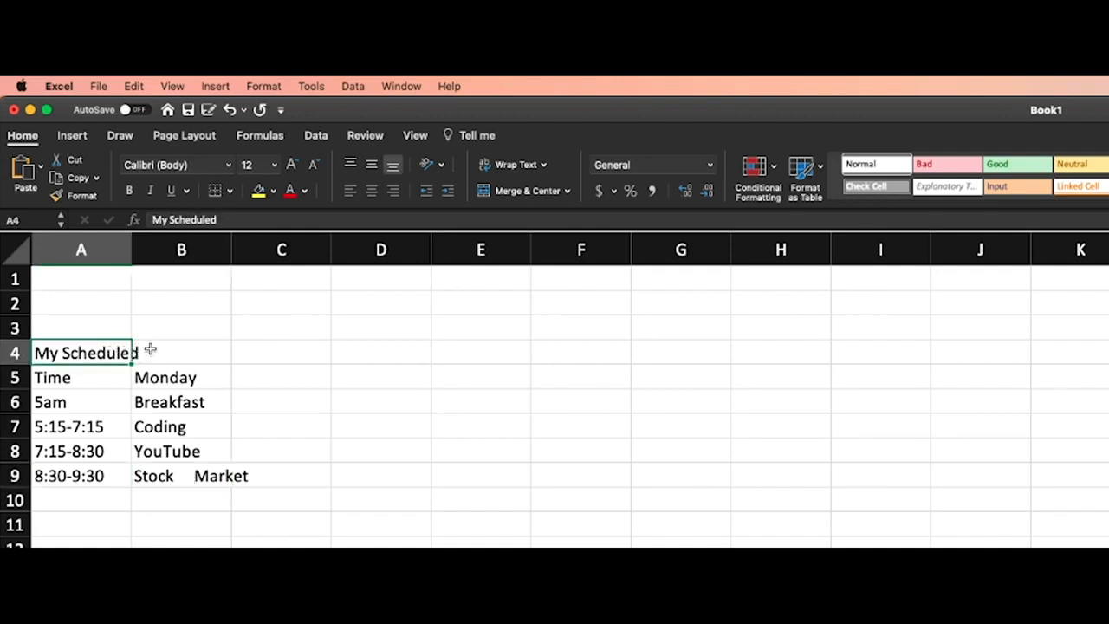
drag(173, 352, 105, 350)
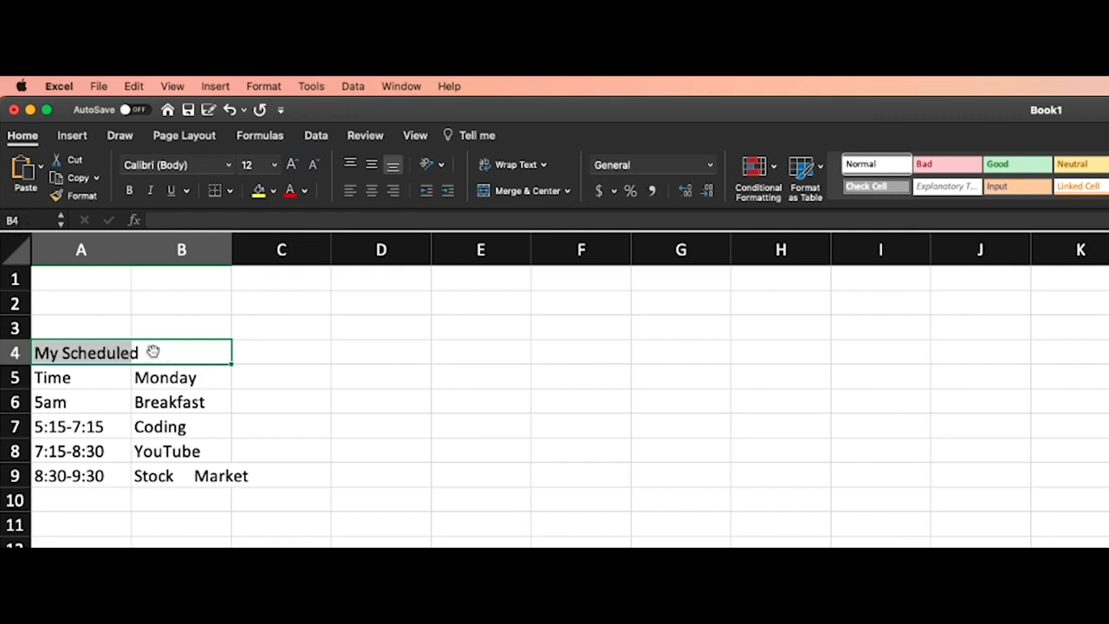
click(95, 355)
double_click(74, 351)
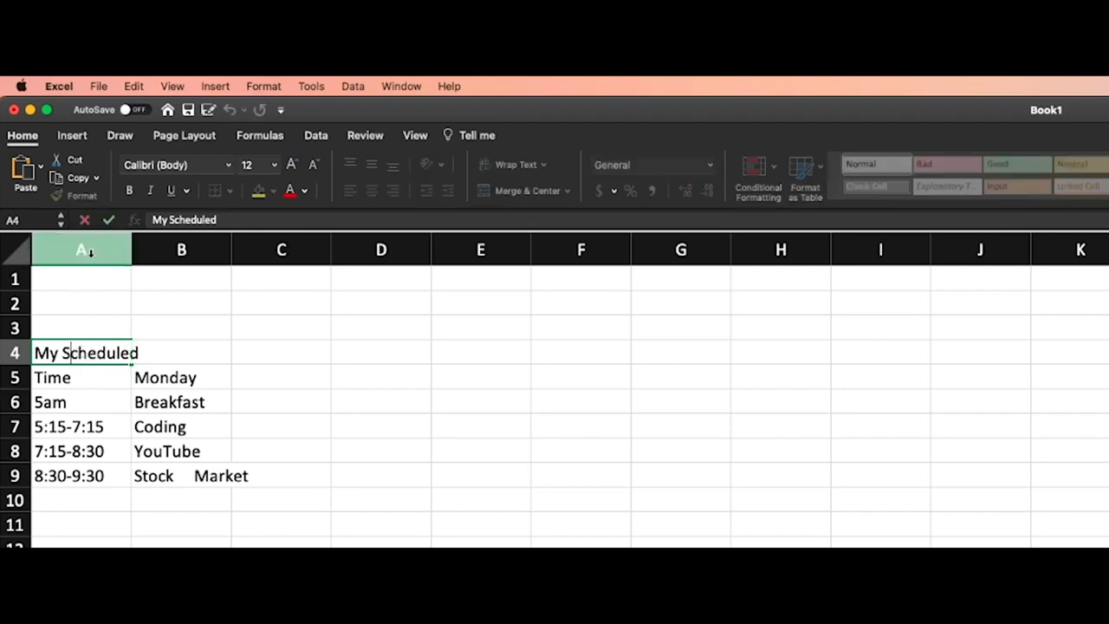
click(169, 349)
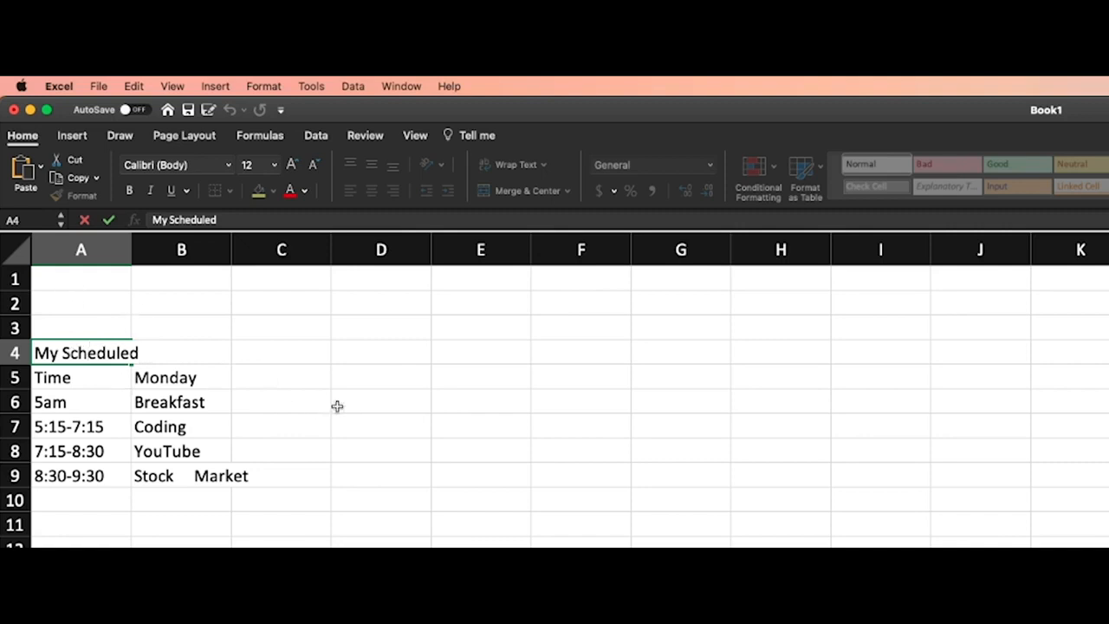
click(403, 376)
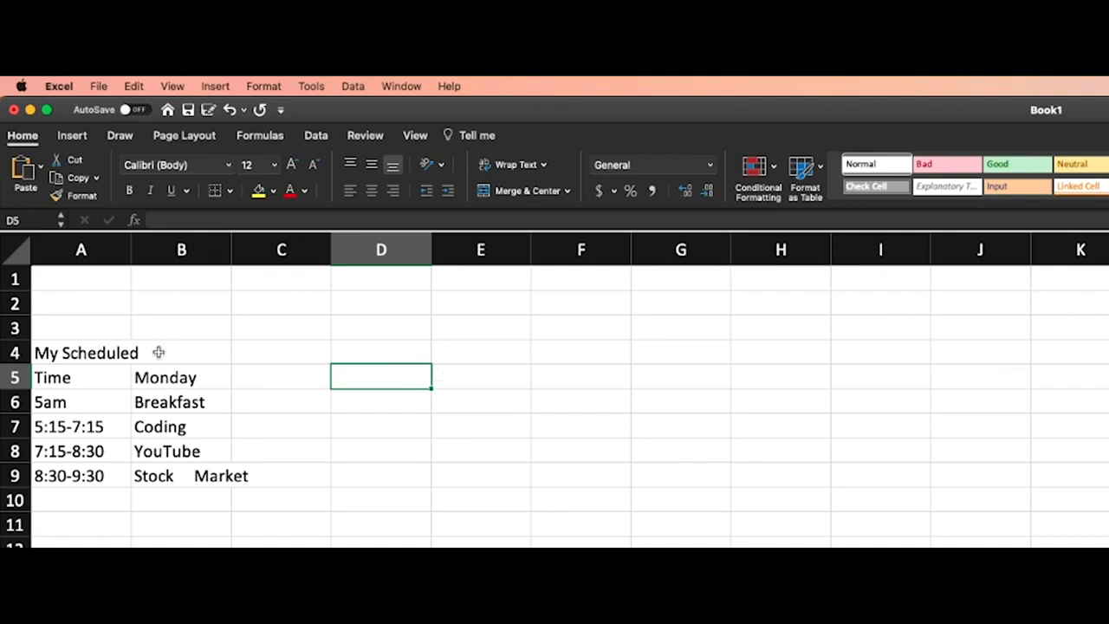
Append the characters ewfwefw to the title in cell A4, and undo the addition
double_click(77, 352)
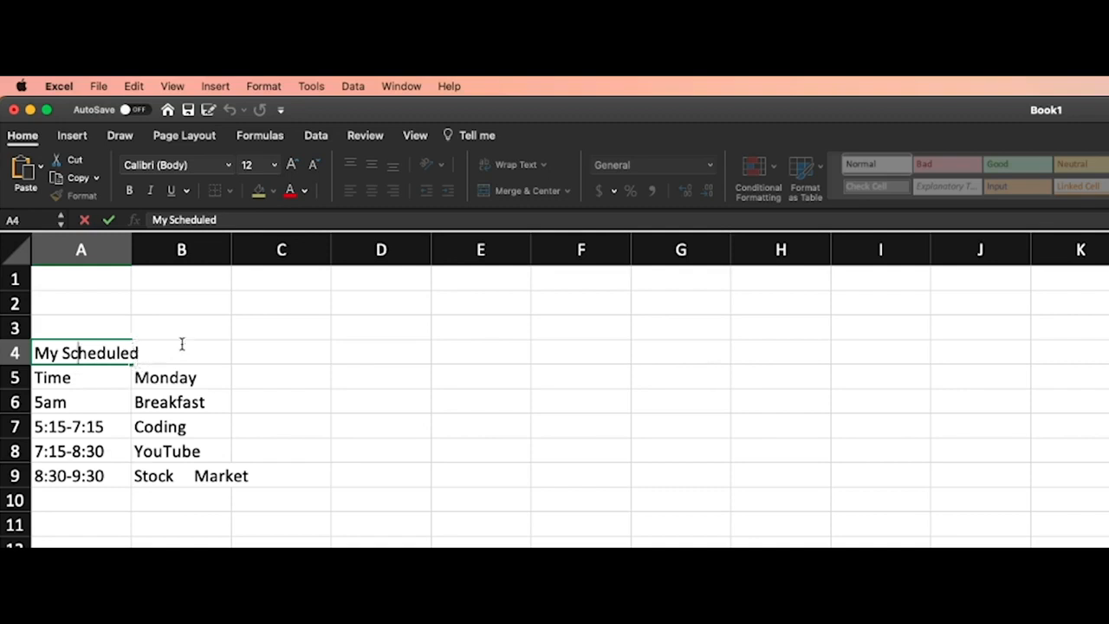
text(ewfwefw)
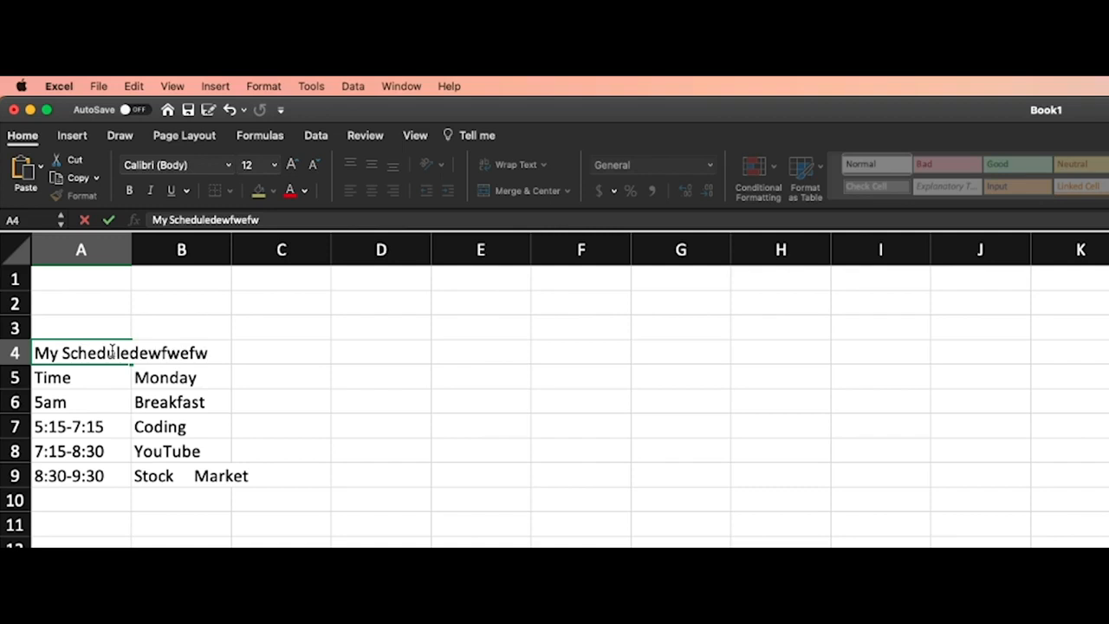
key(super+z)
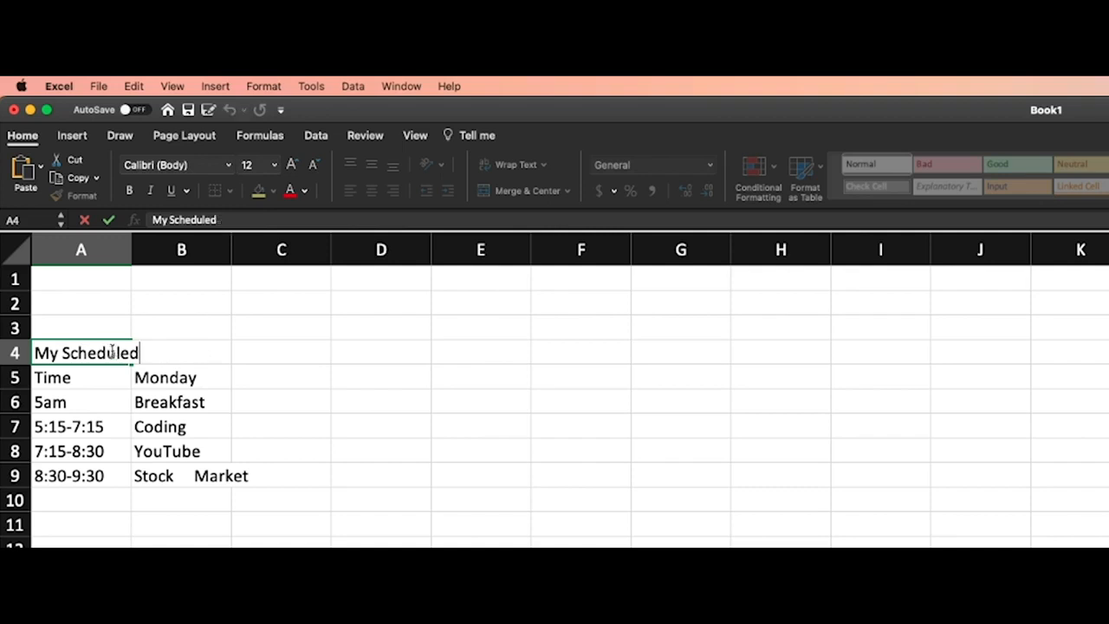
click(486, 414)
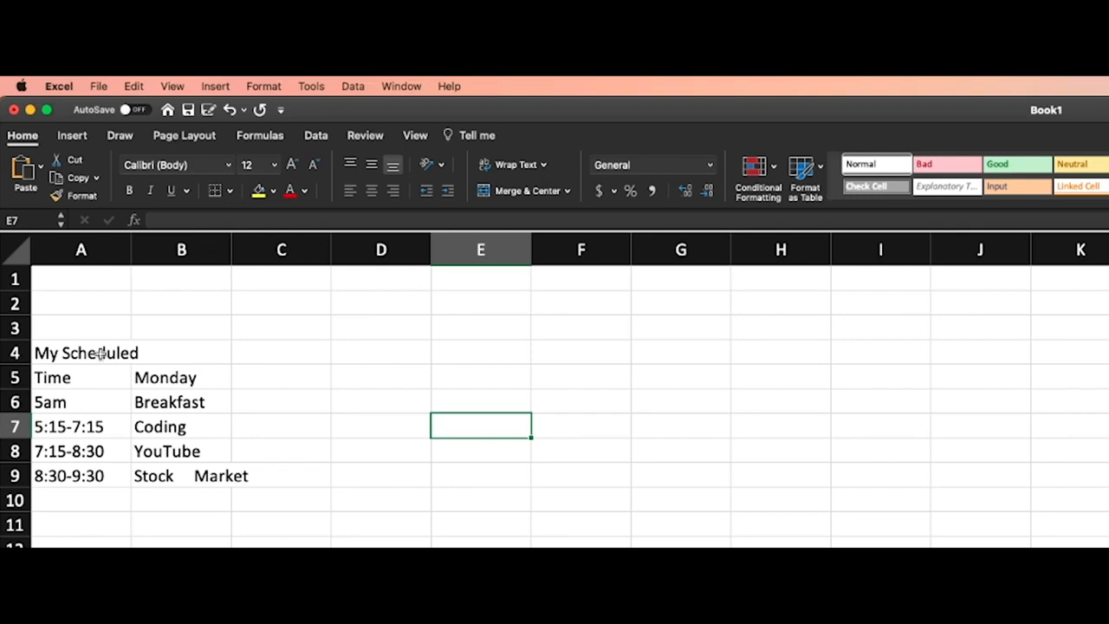
Enter the text HourIsMine in cell B4, beside the schedule title
click(154, 351)
click(115, 352)
click(156, 352)
double_click(168, 351)
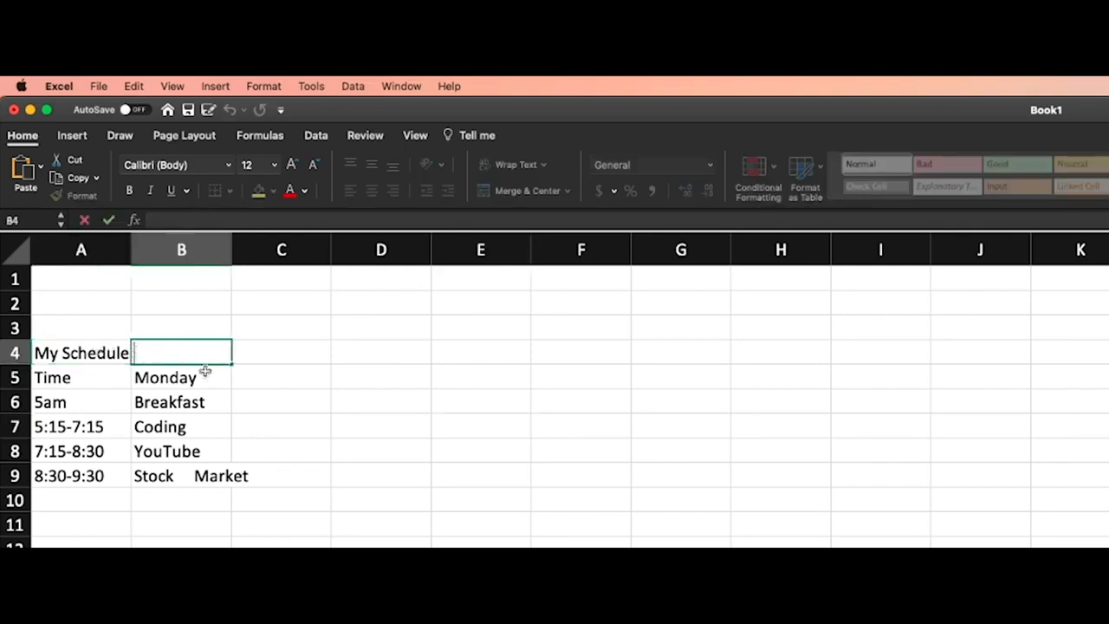
text(regerg)
key(BackSpace)
key(BackSpace)
key(BackSpace)
key(BackSpace)
key(BackSpace)
key(BackSpace)
text(Hour)
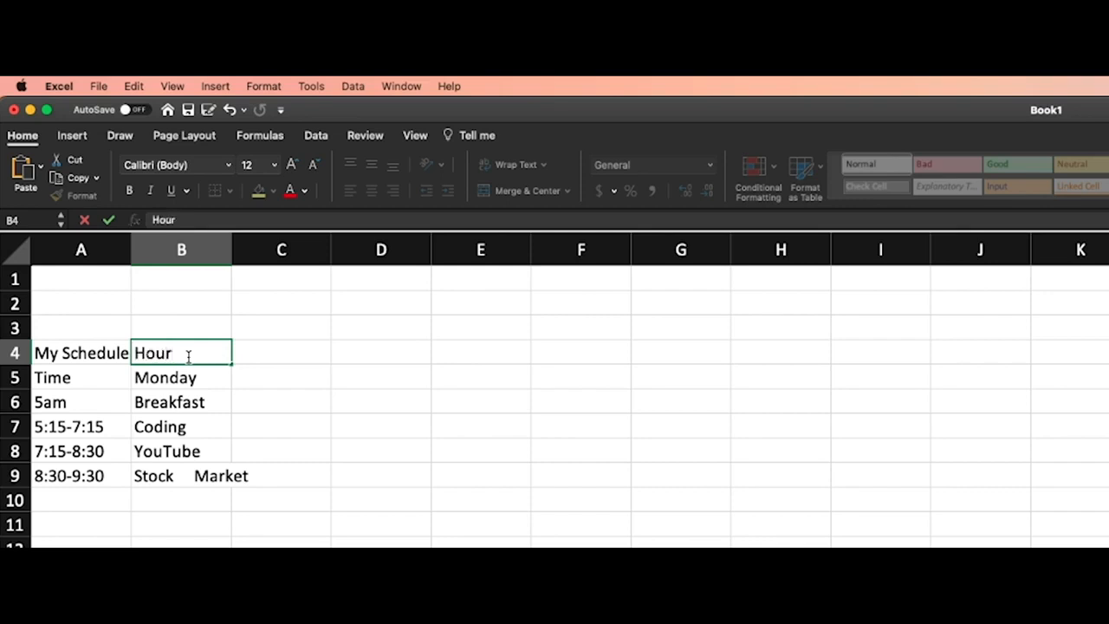
text(IsMine)
click(373, 322)
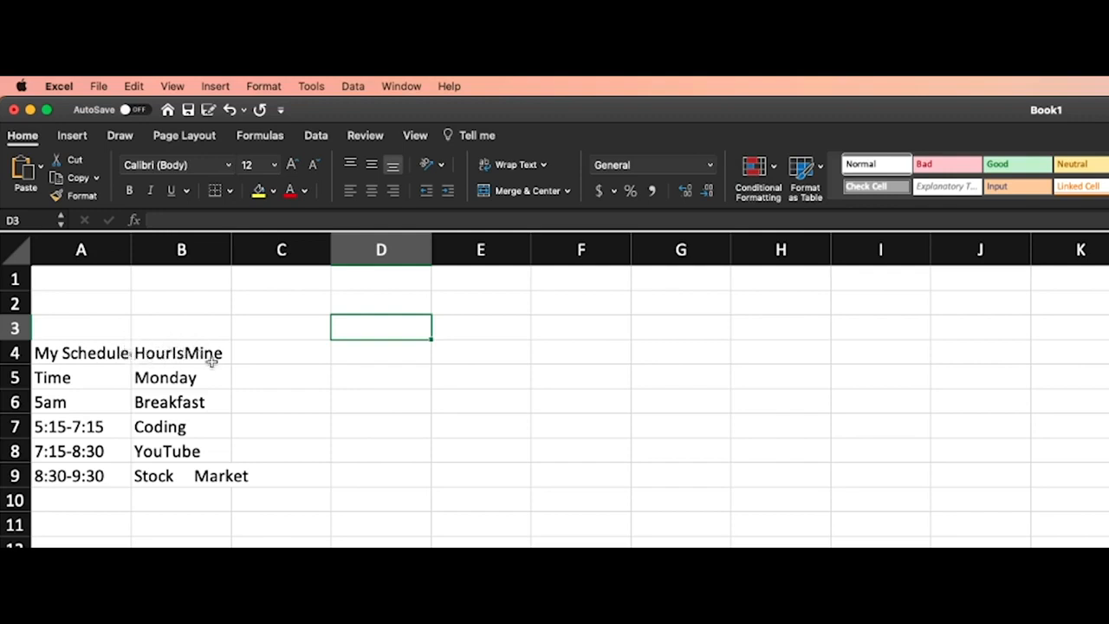
Clear the text beside the schedule title from cell B4
click(174, 351)
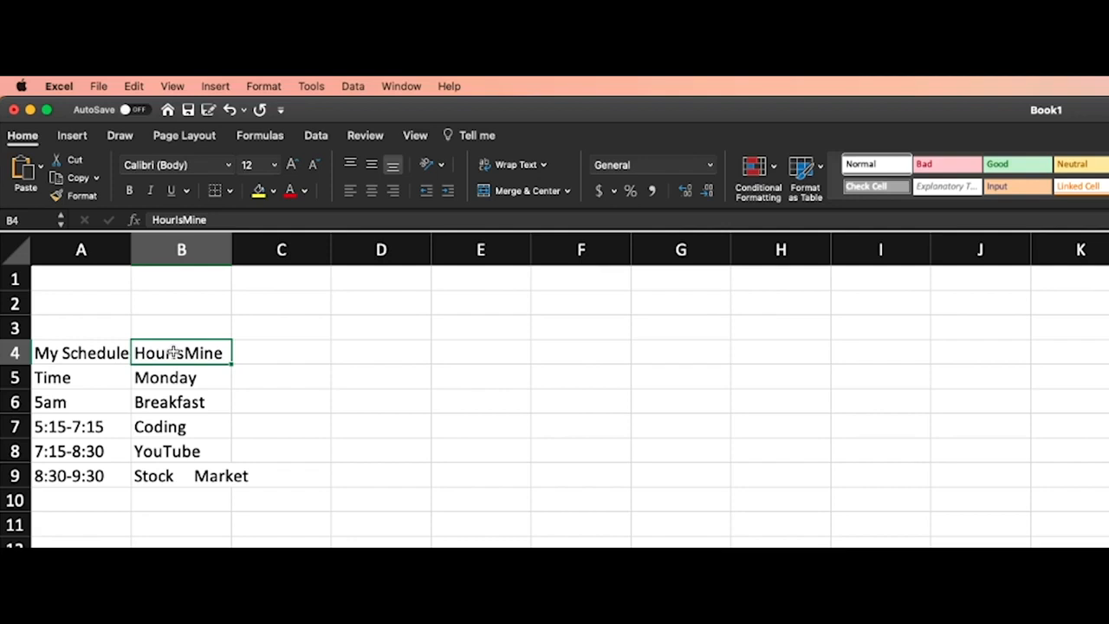
key(BackSpace)
click(396, 399)
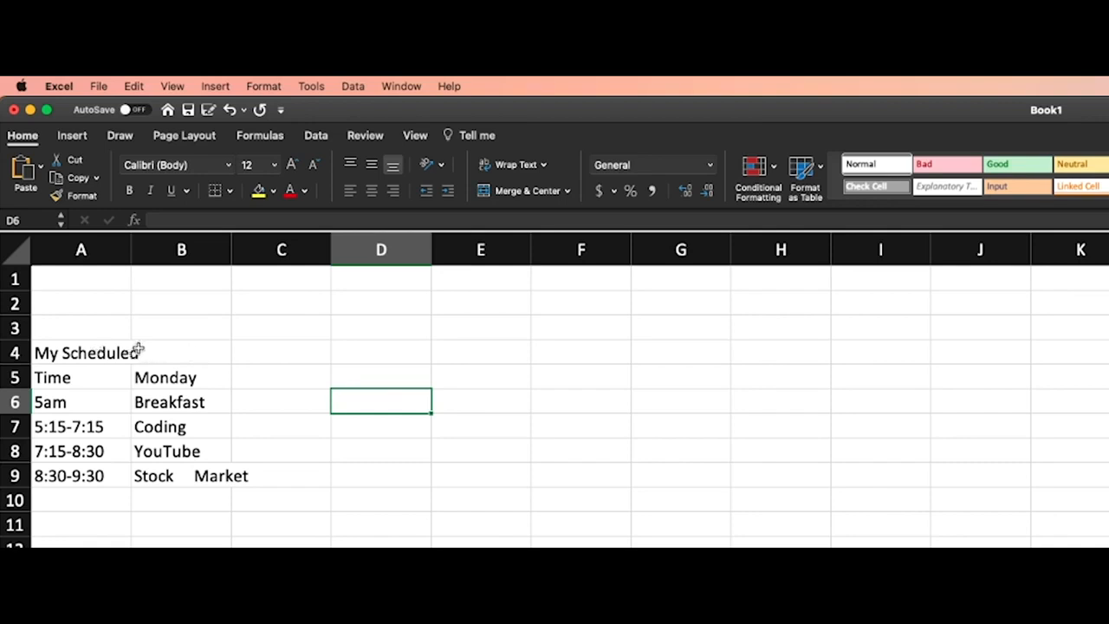
Merge and center the schedule title across cells A4:B4
drag(104, 350, 164, 349)
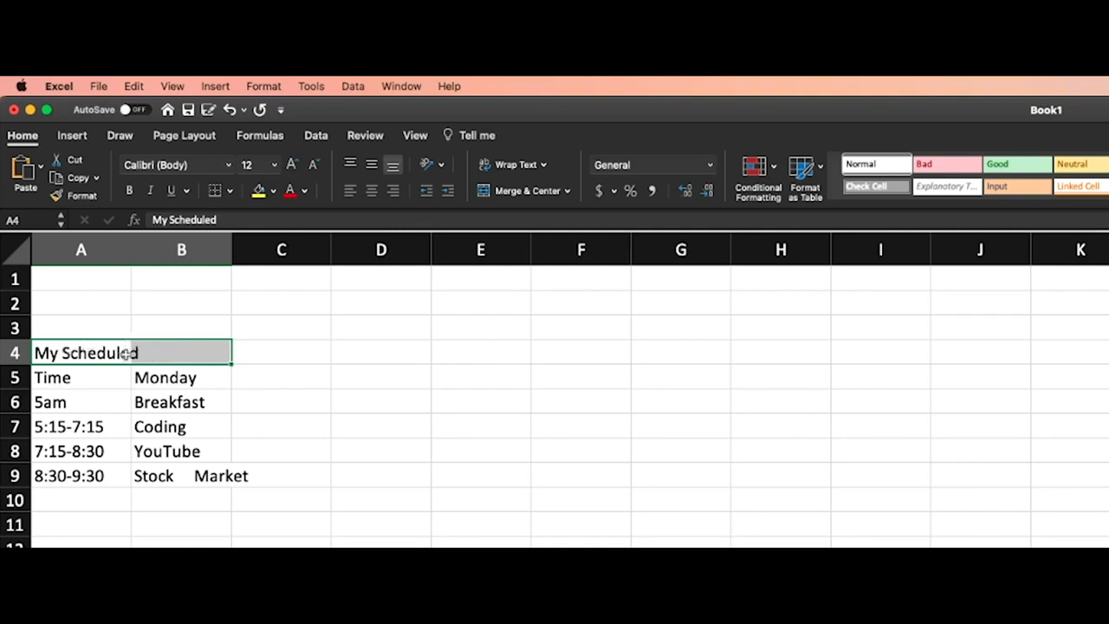
click(86, 325)
drag(66, 348, 136, 351)
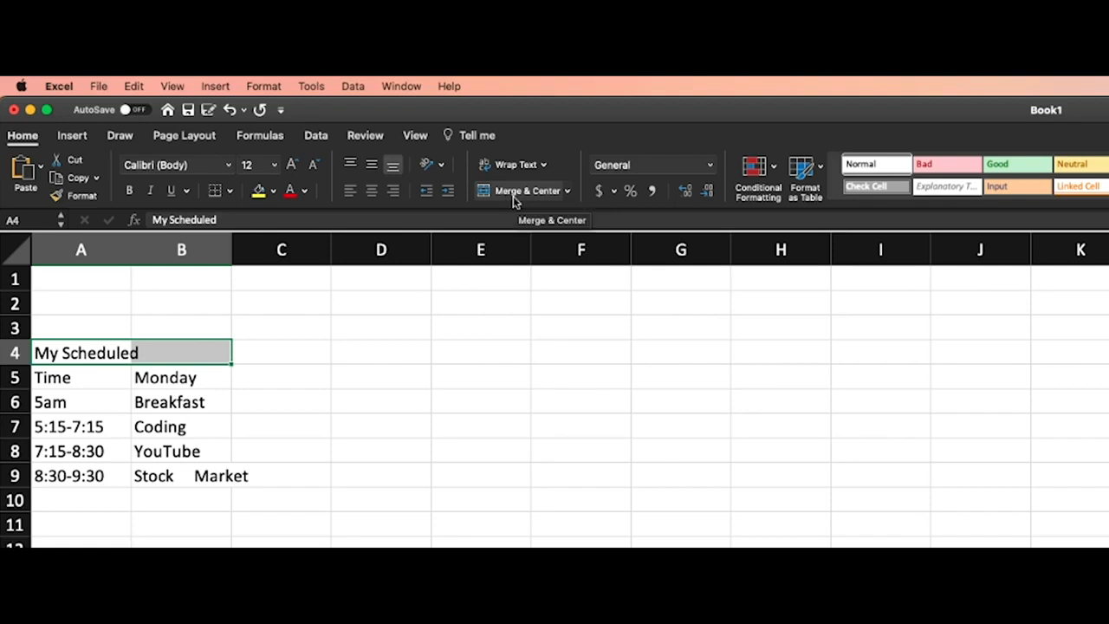
click(568, 191)
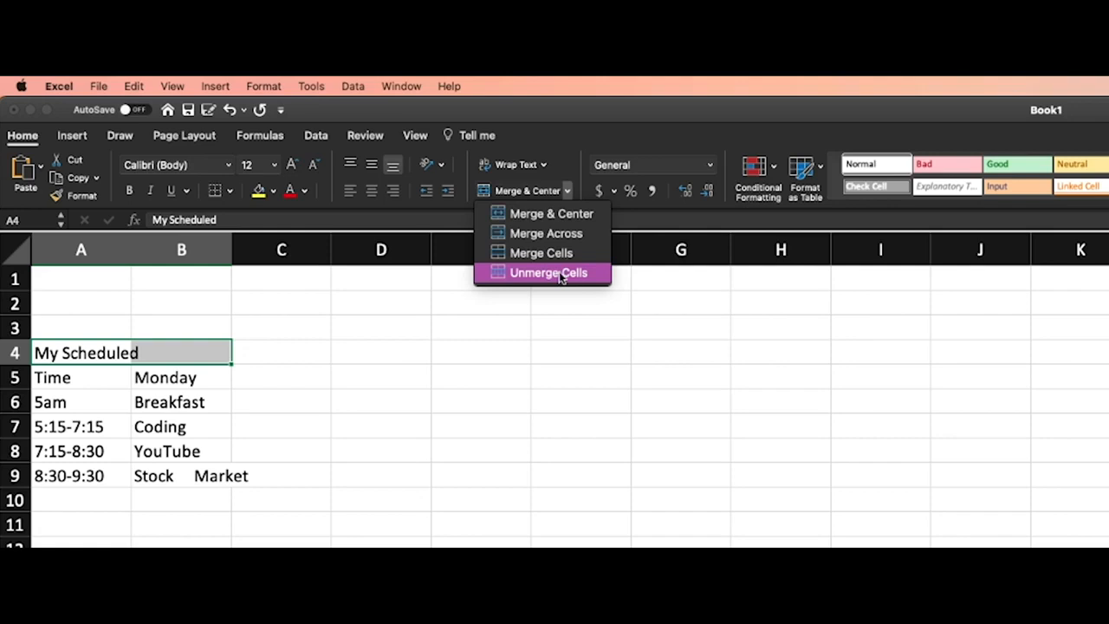
click(541, 191)
click(527, 191)
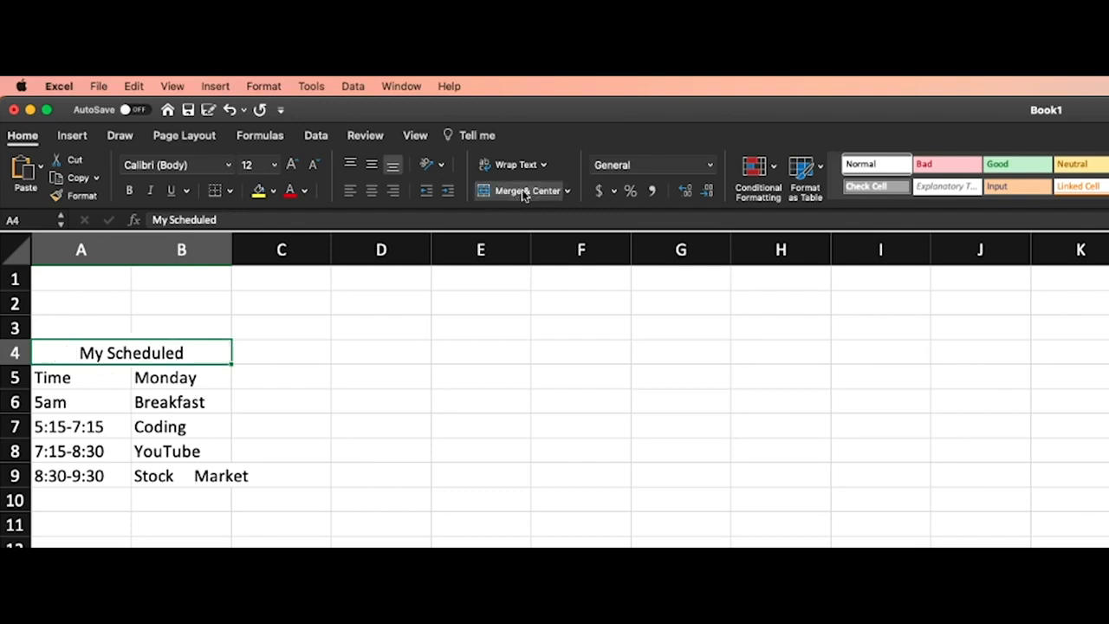
click(396, 443)
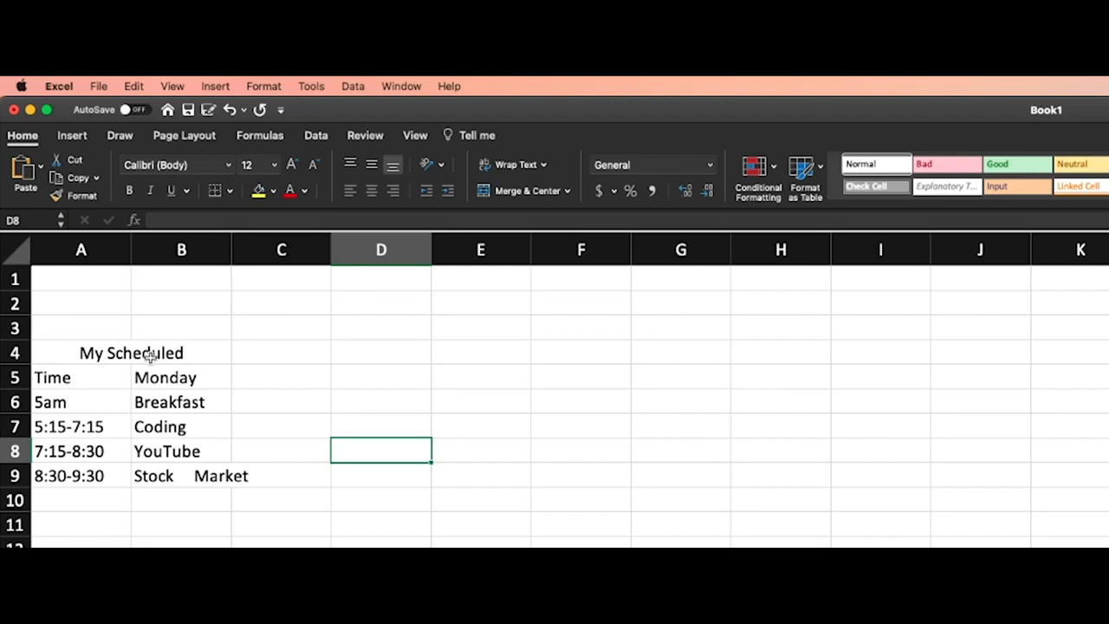
Check the extent of the merged title cell by opening it for editing at both its A and B ends
click(98, 353)
double_click(48, 350)
click(384, 367)
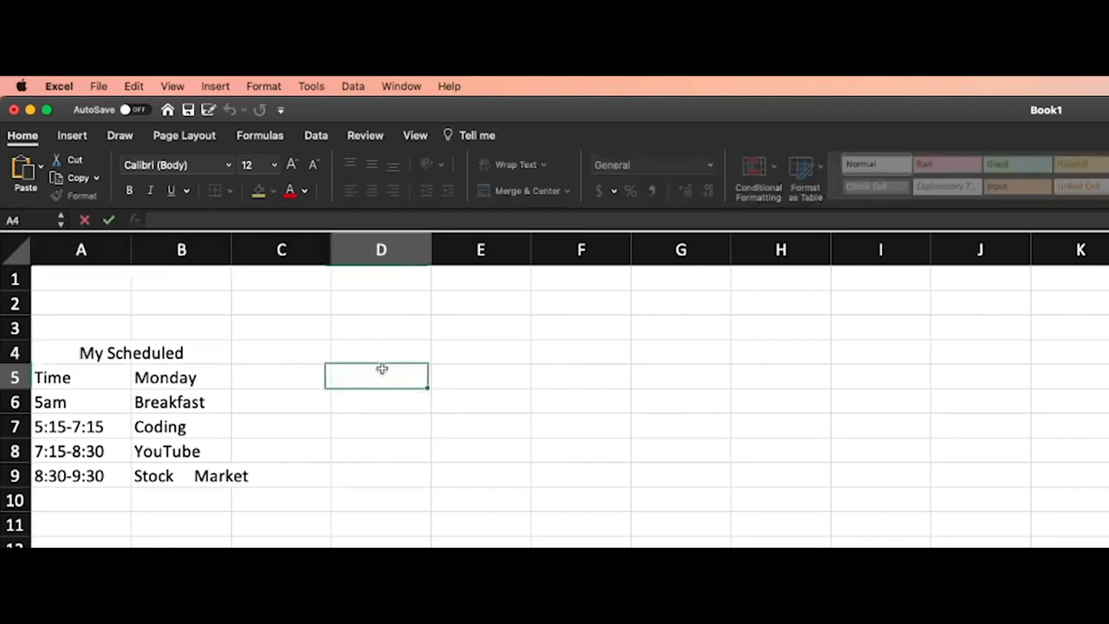
click(194, 350)
double_click(196, 350)
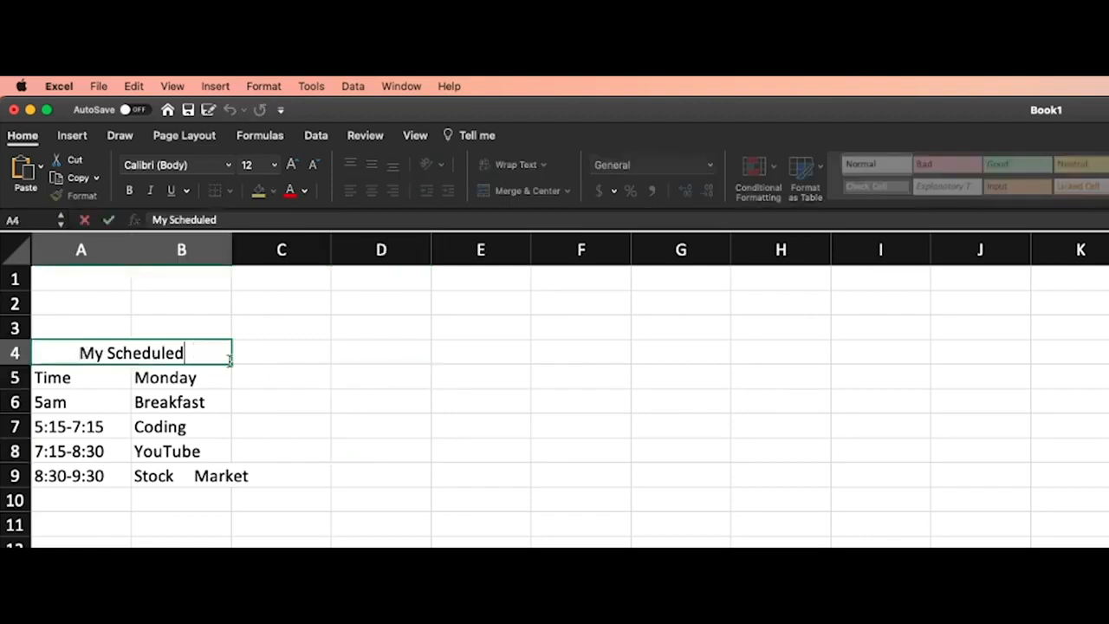
click(374, 374)
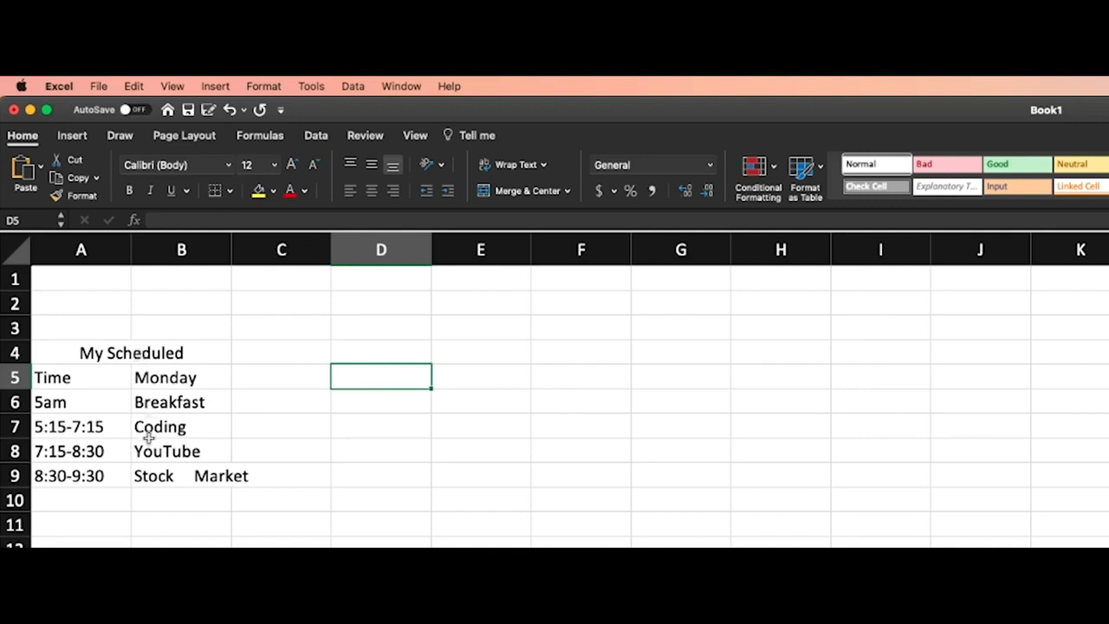
Widen column B so the Stock Market text in cell B9 fits within the cell
click(174, 476)
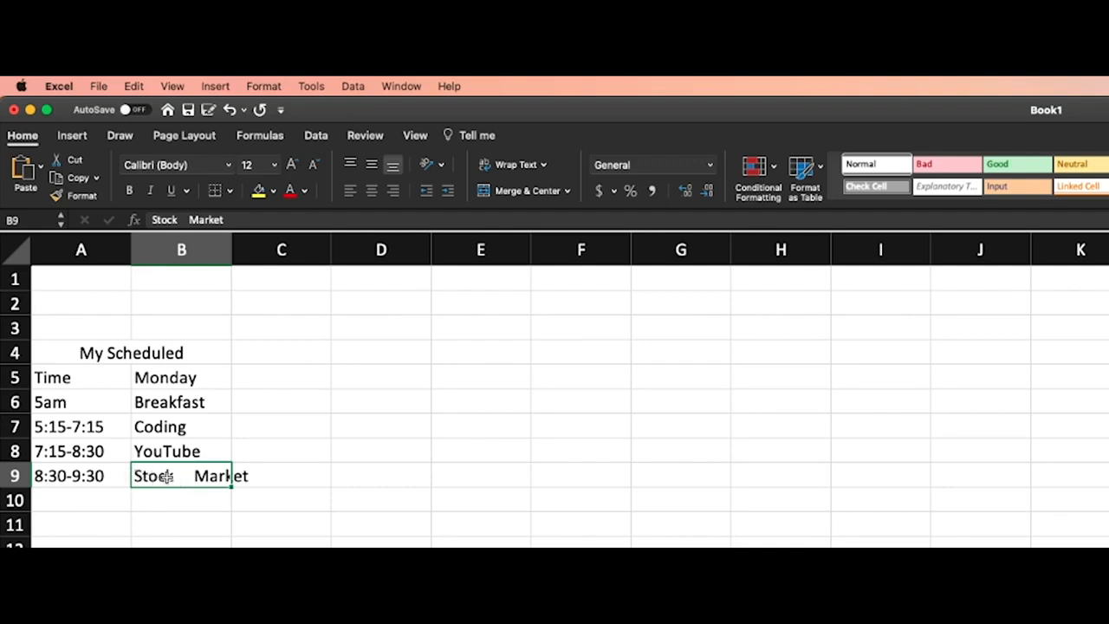
click(248, 476)
click(198, 477)
drag(230, 249, 255, 249)
click(217, 508)
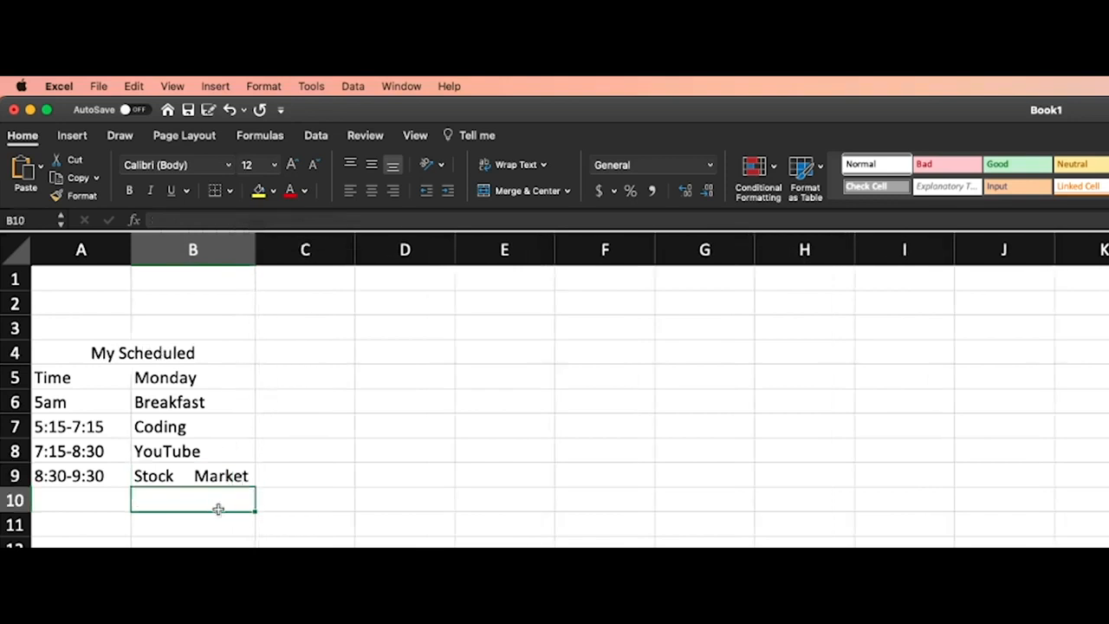
Remove the extra spaces between the words in cell B9 so it reads Stock Market
click(224, 475)
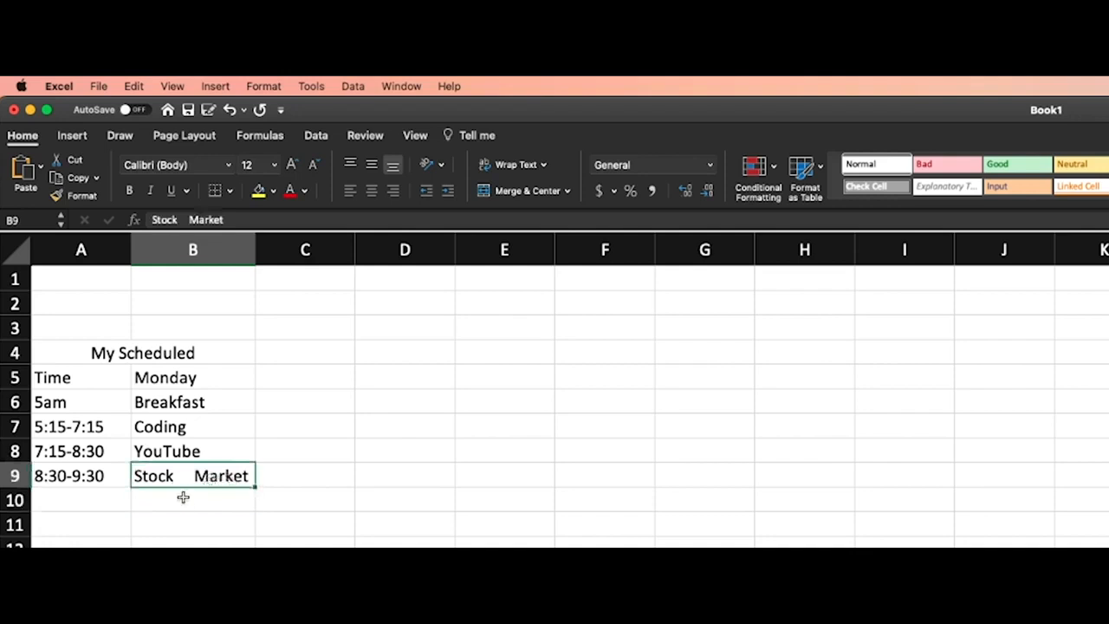
double_click(187, 475)
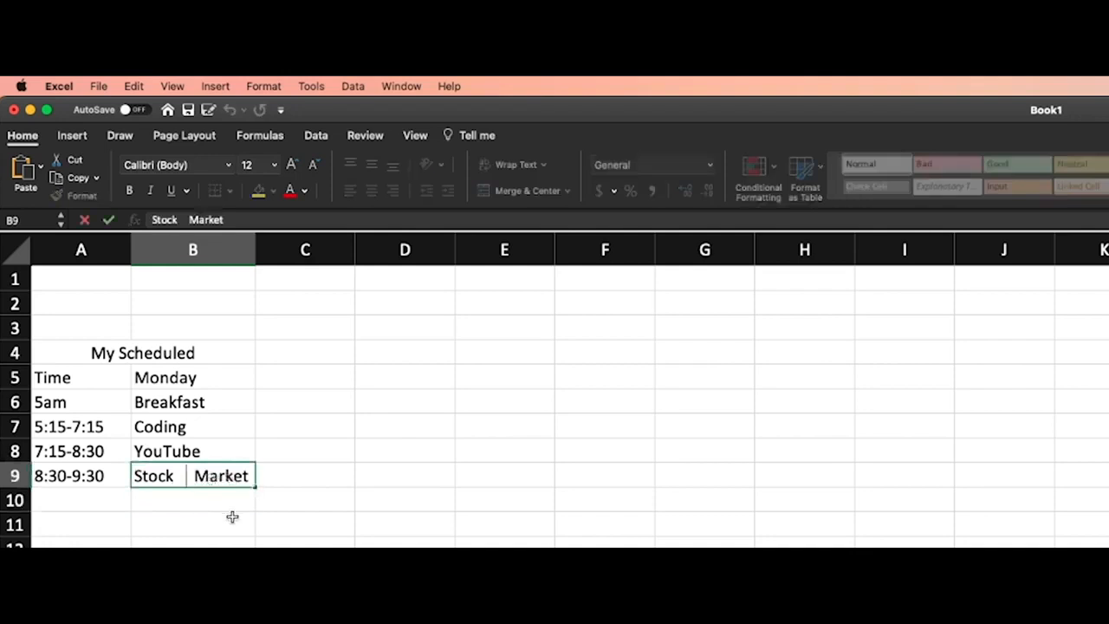
key(BackSpace)
key(BackSpace)
key(BackSpace)
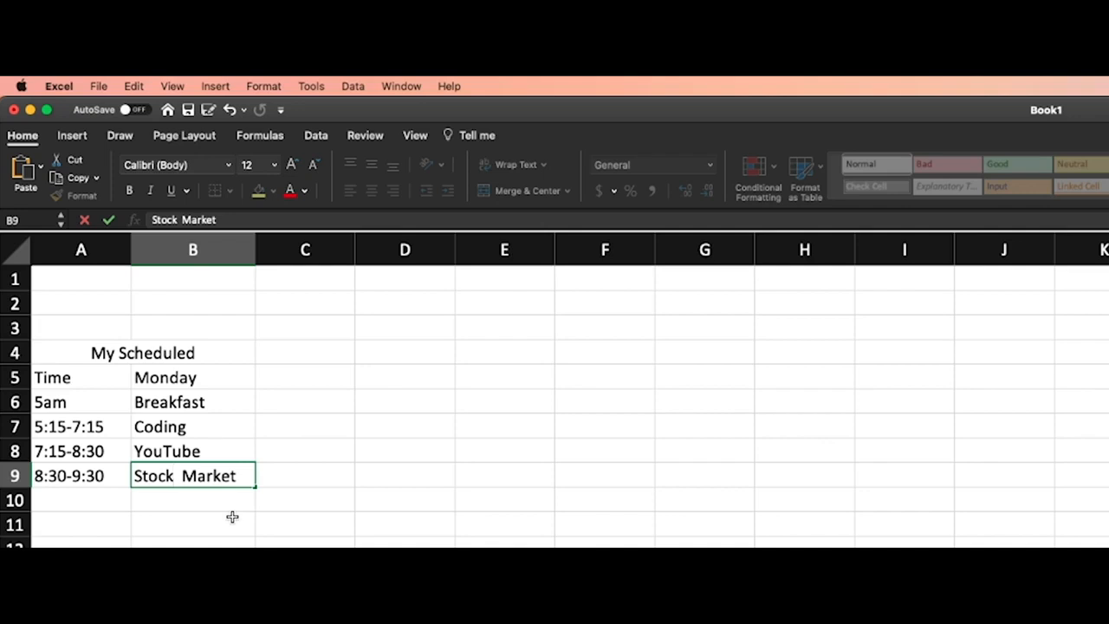
key(Delete)
click(232, 516)
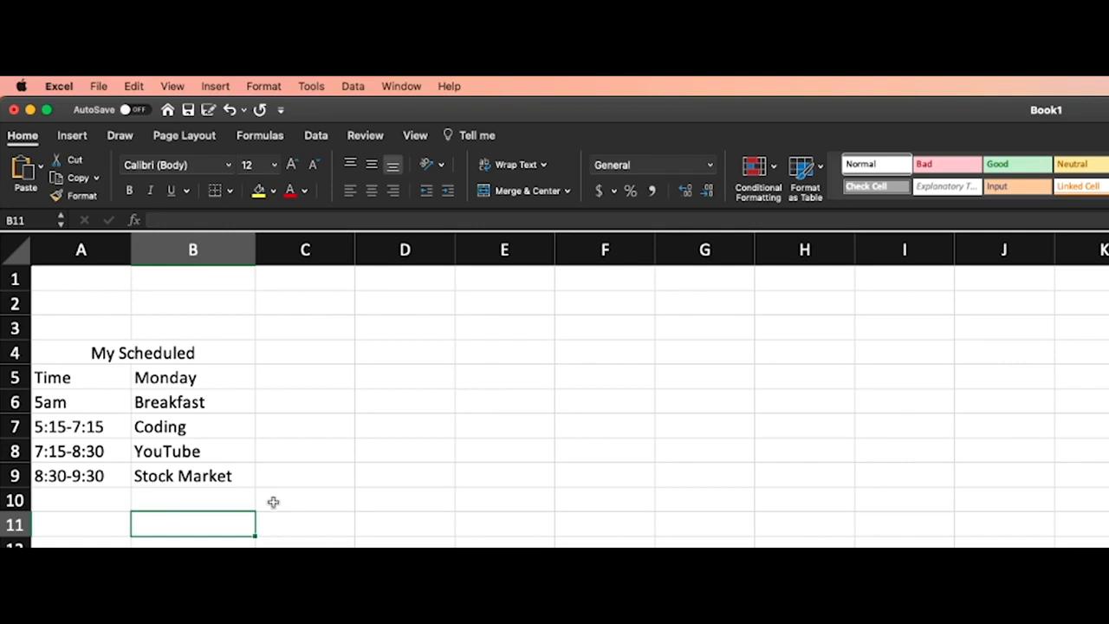
Fill the merged My Scheduled title cell with the standard yellow color
drag(84, 351, 163, 472)
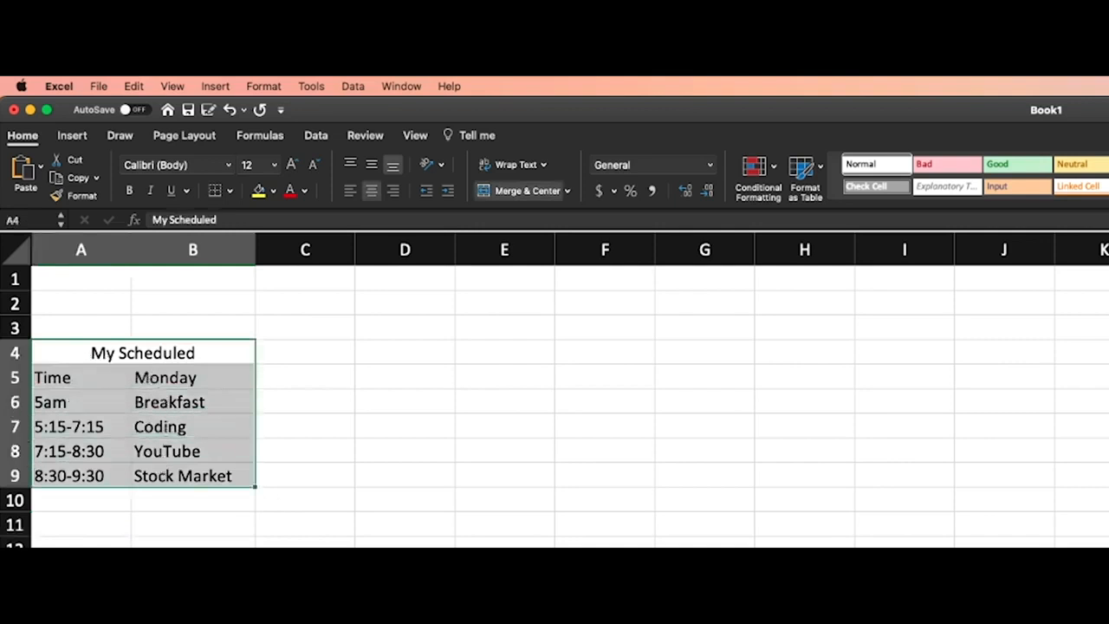
click(320, 440)
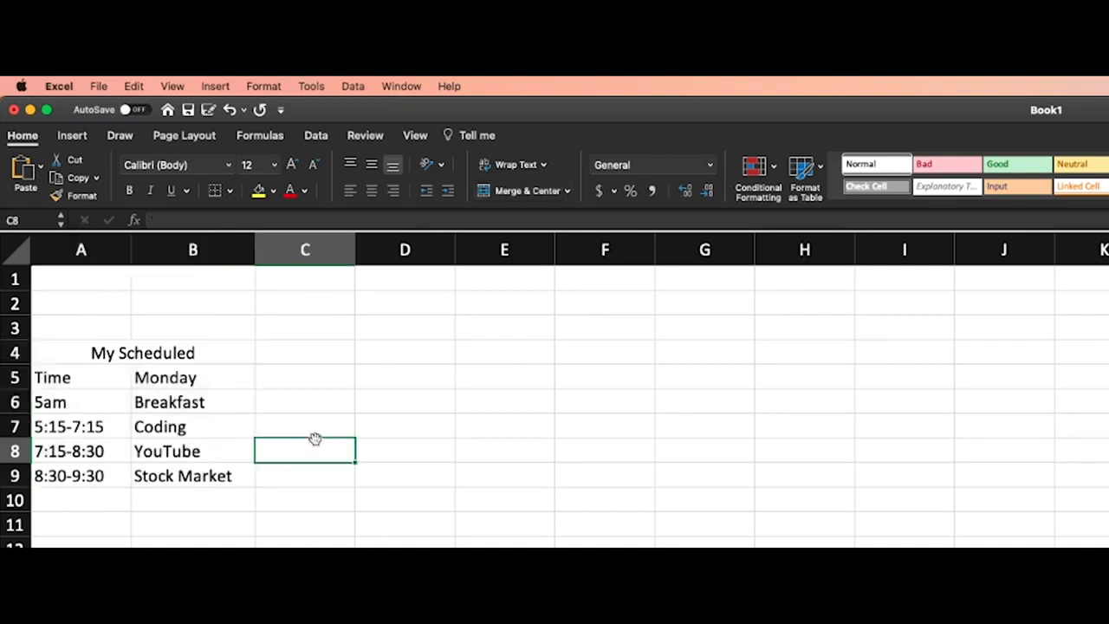
click(98, 352)
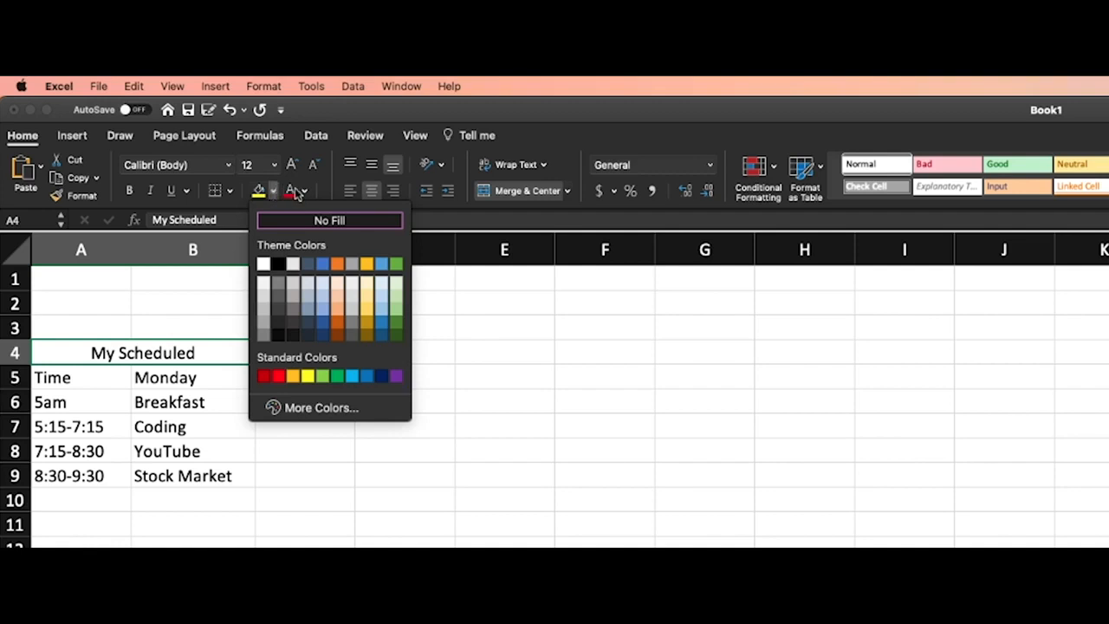
click(304, 193)
click(305, 193)
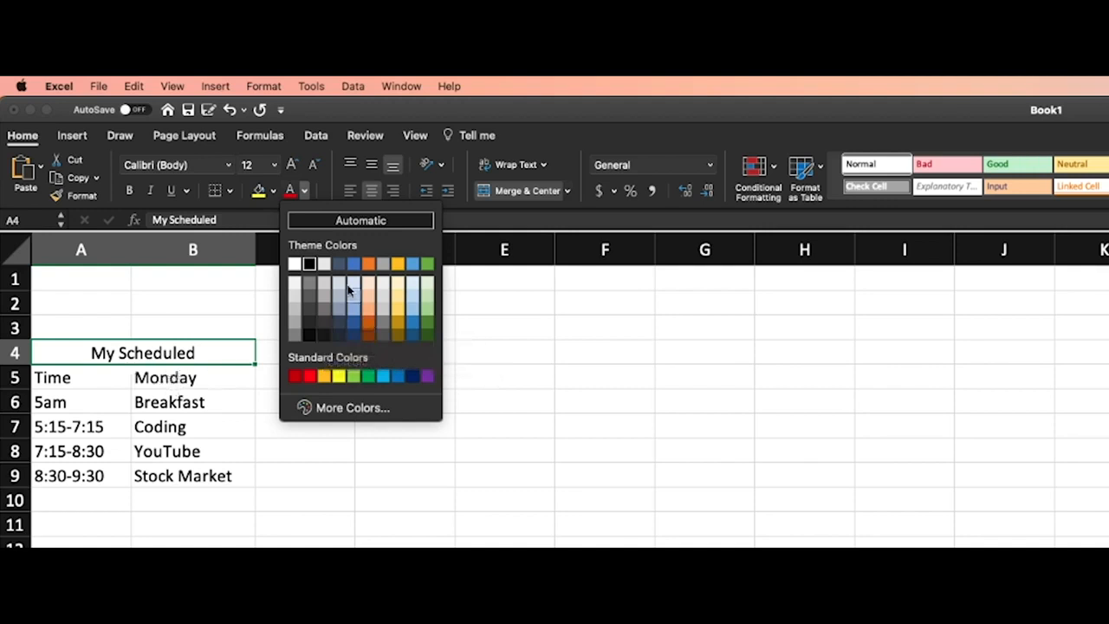
click(274, 192)
click(273, 191)
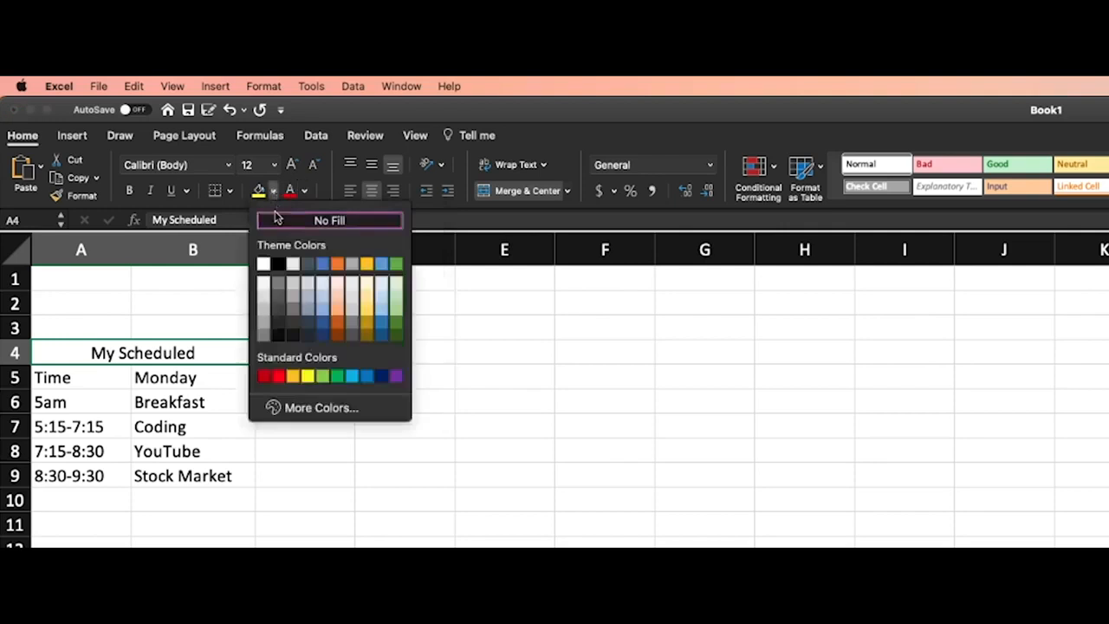
click(308, 376)
click(426, 431)
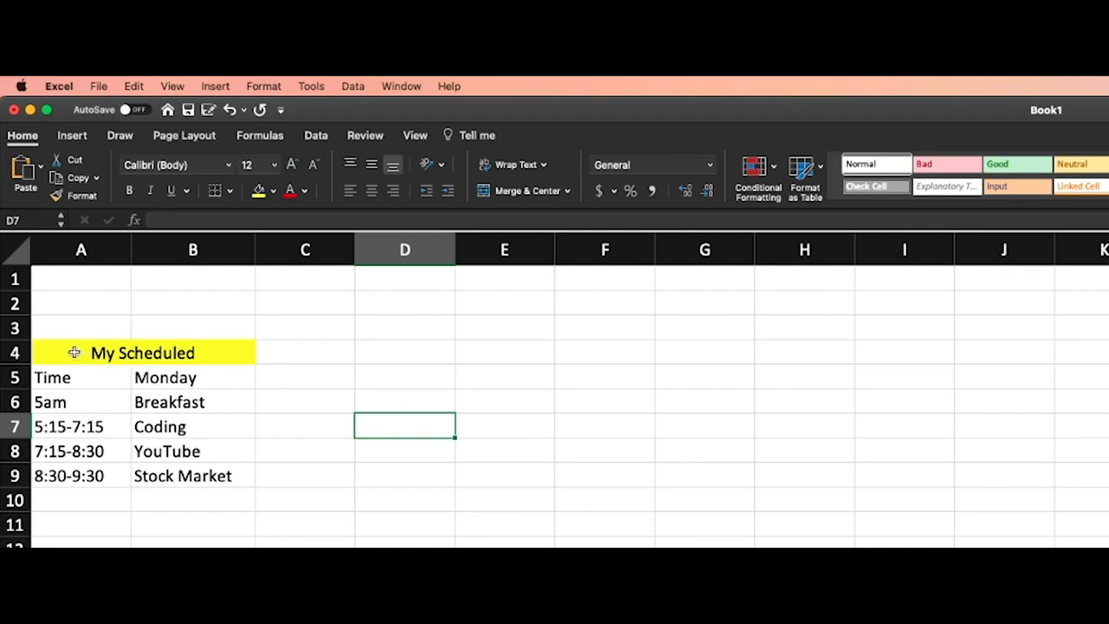
Select the schedule range A4:B9 and examine the available border presets and the custom border line styles
mouse_move(62, 353)
mouse_down()
mouse_move(99, 423)
mouse_move(98, 472)
mouse_up()
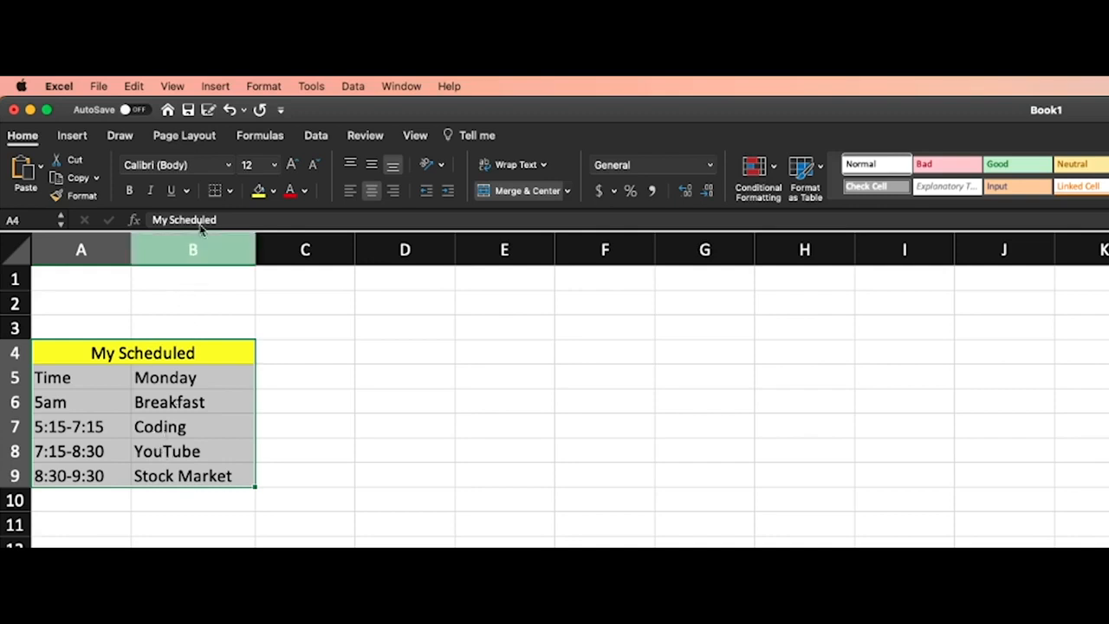
click(231, 192)
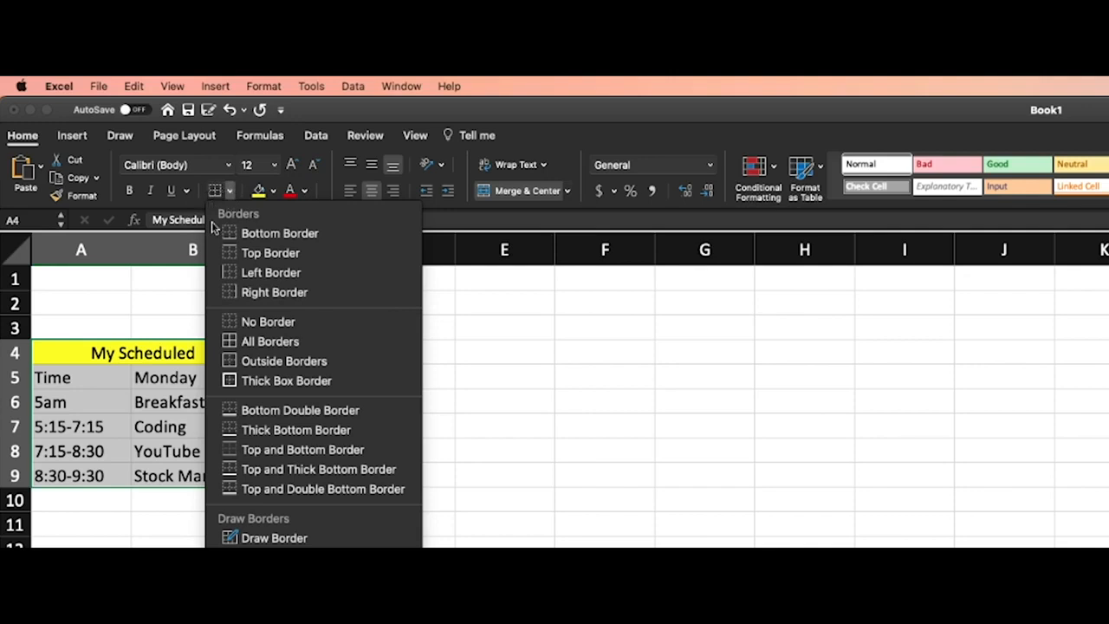
click(571, 540)
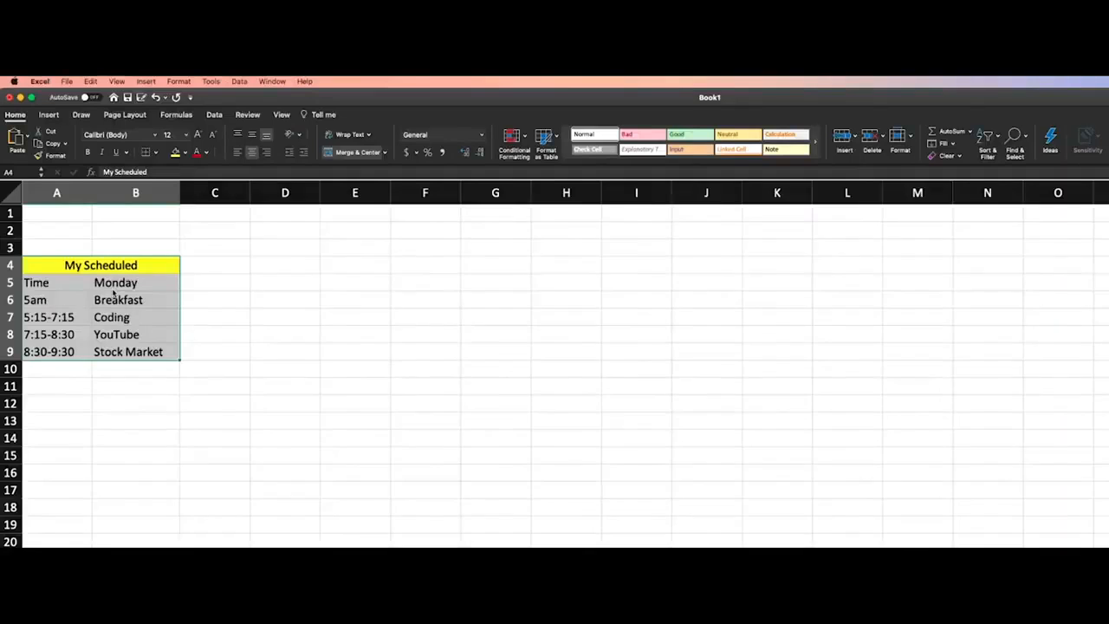
scroll(112, 297, up, 5)
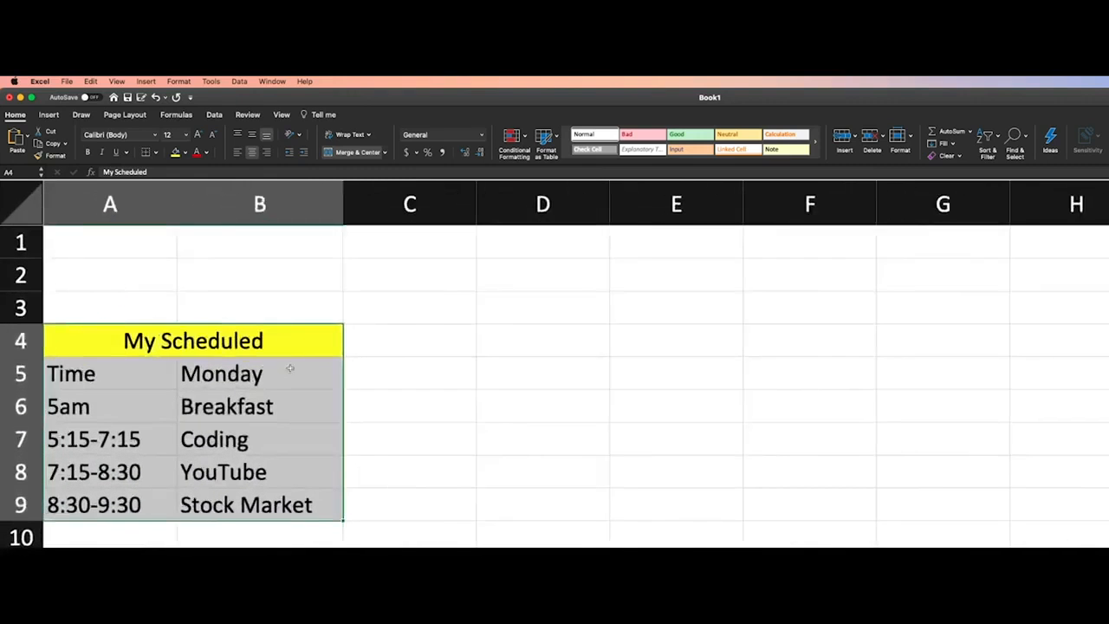
click(434, 309)
drag(92, 339, 222, 501)
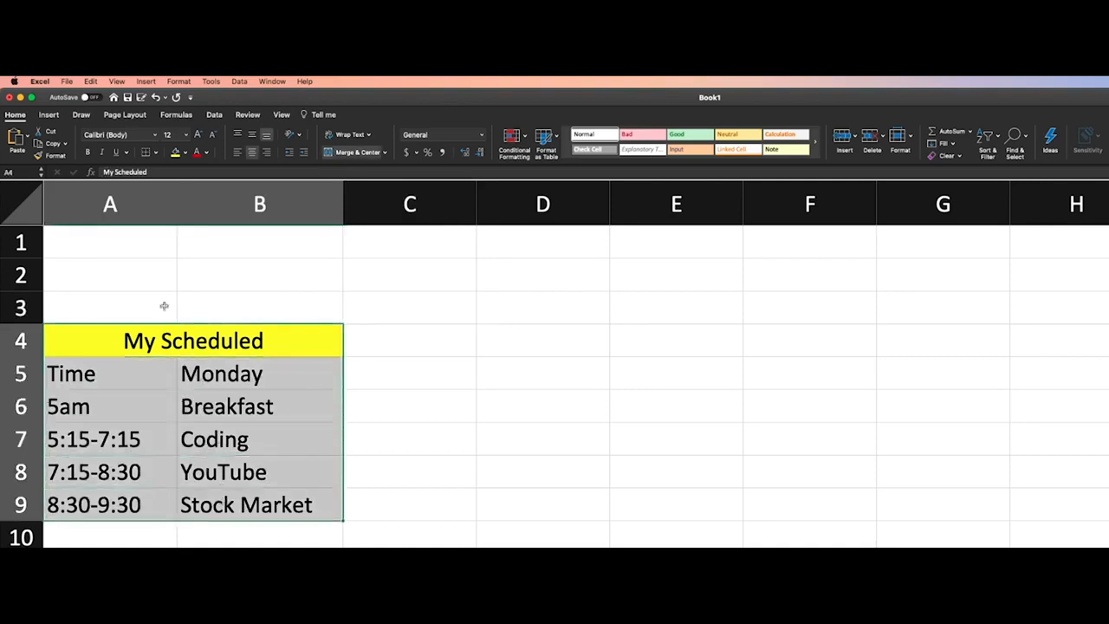
click(157, 153)
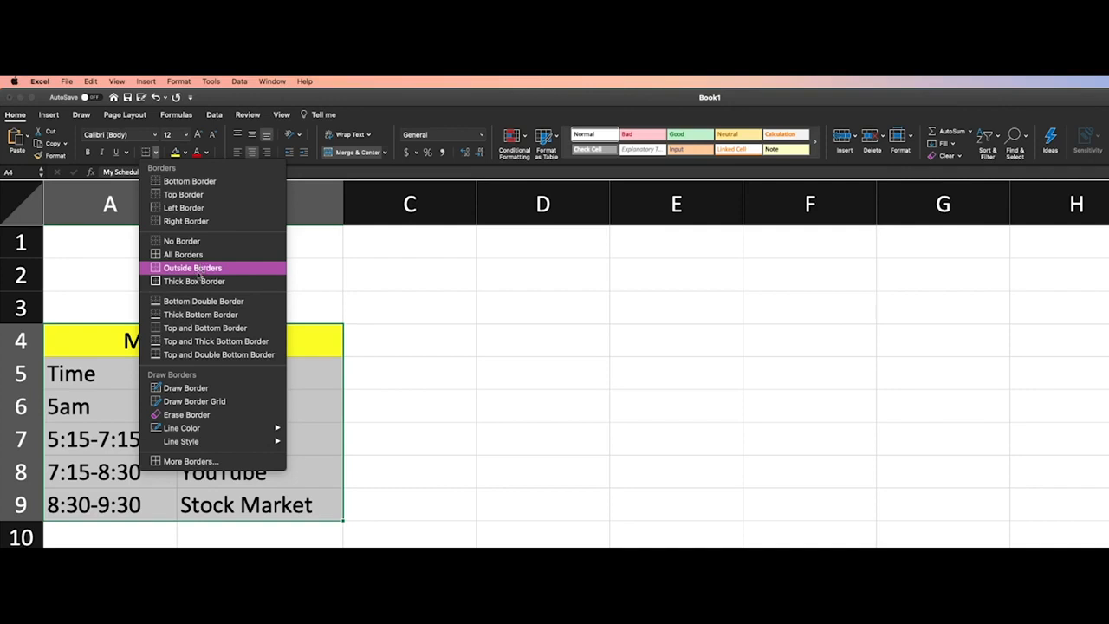
click(178, 465)
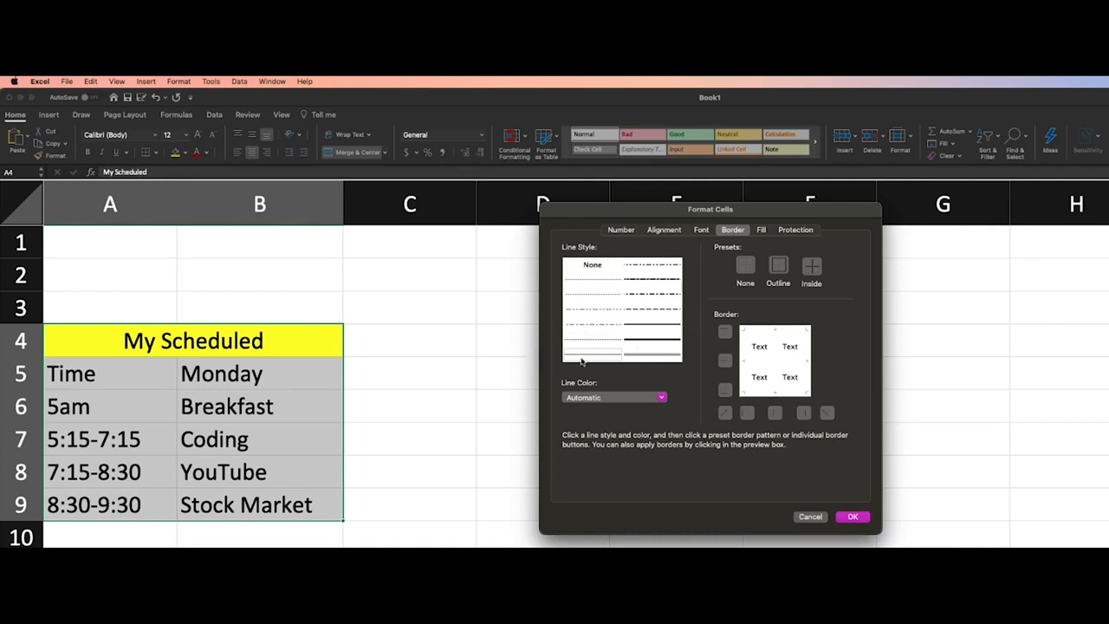
click(809, 517)
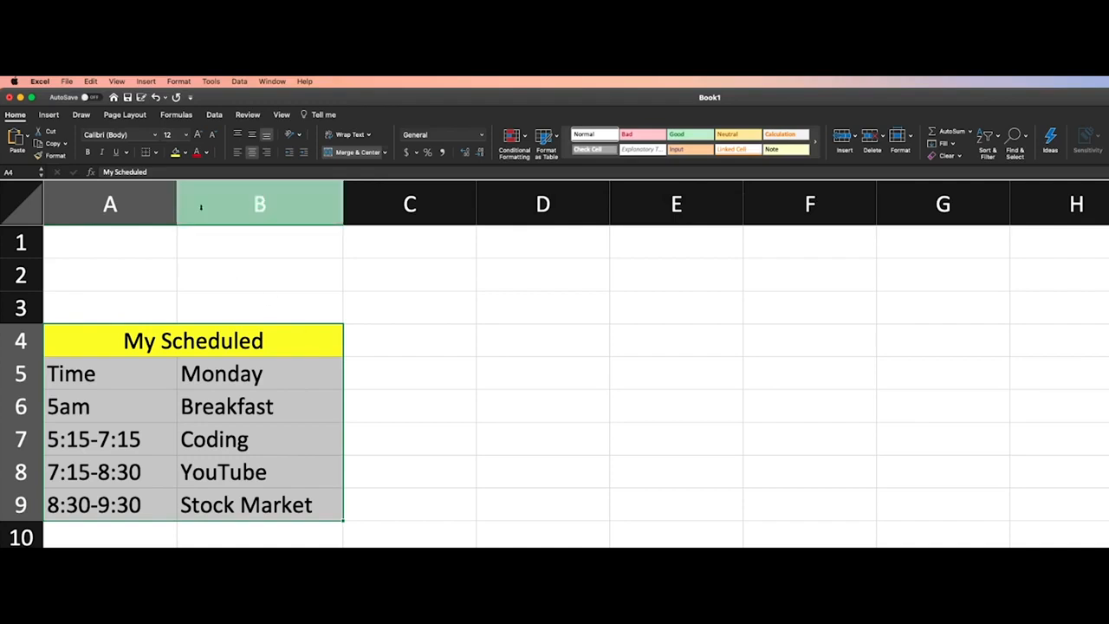
Apply All Borders to the schedule range A4:B9
click(156, 154)
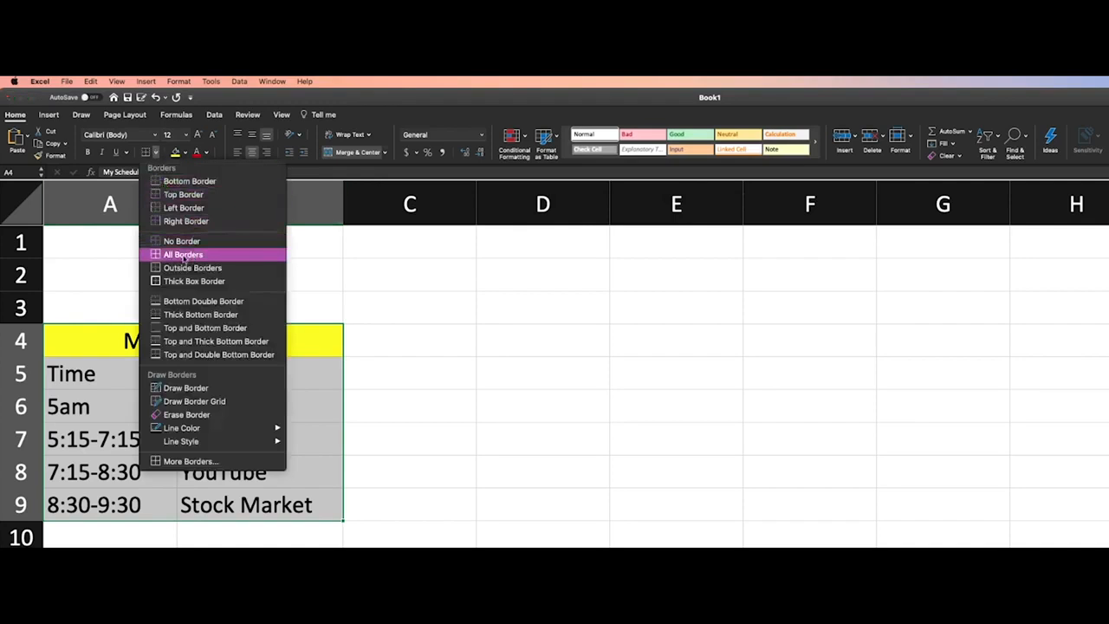
click(183, 255)
click(292, 404)
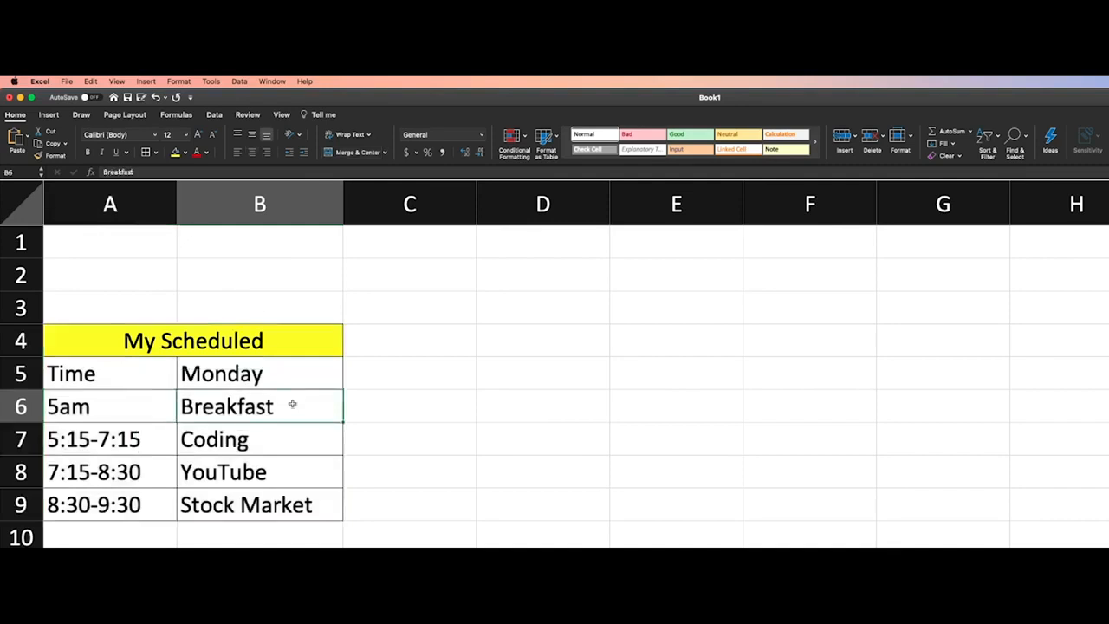
click(438, 435)
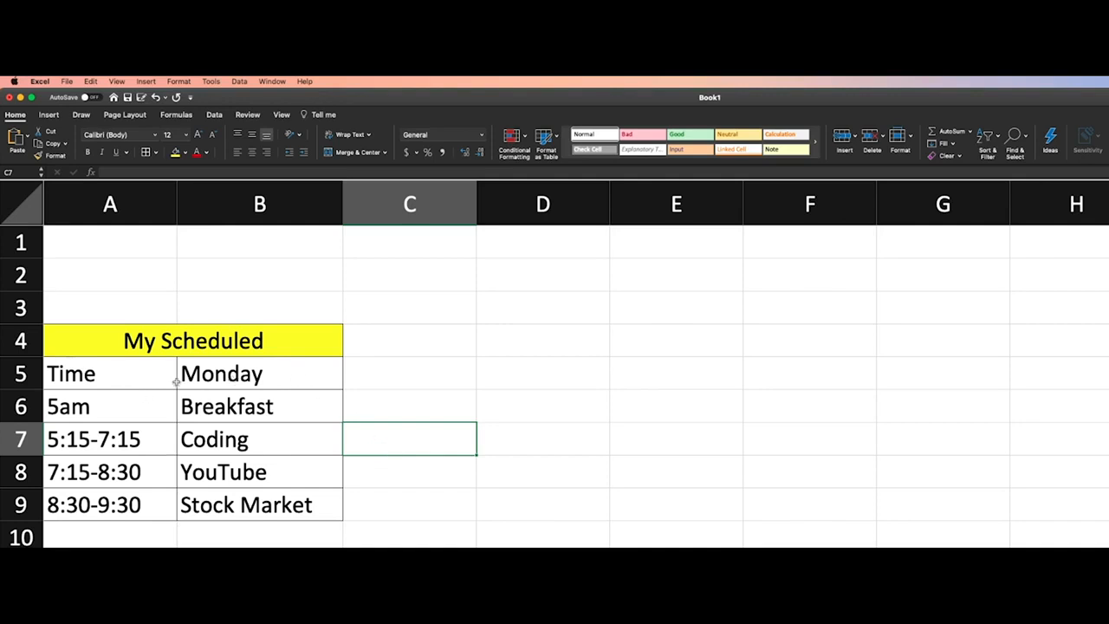
click(416, 478)
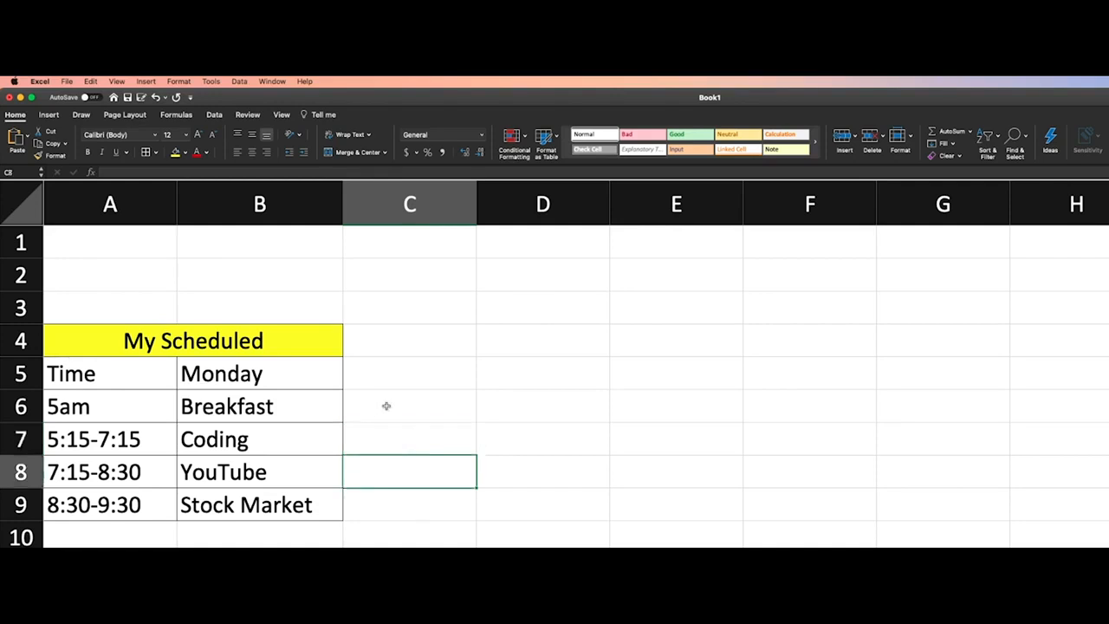
Undo the borders applied to the schedule table
click(156, 97)
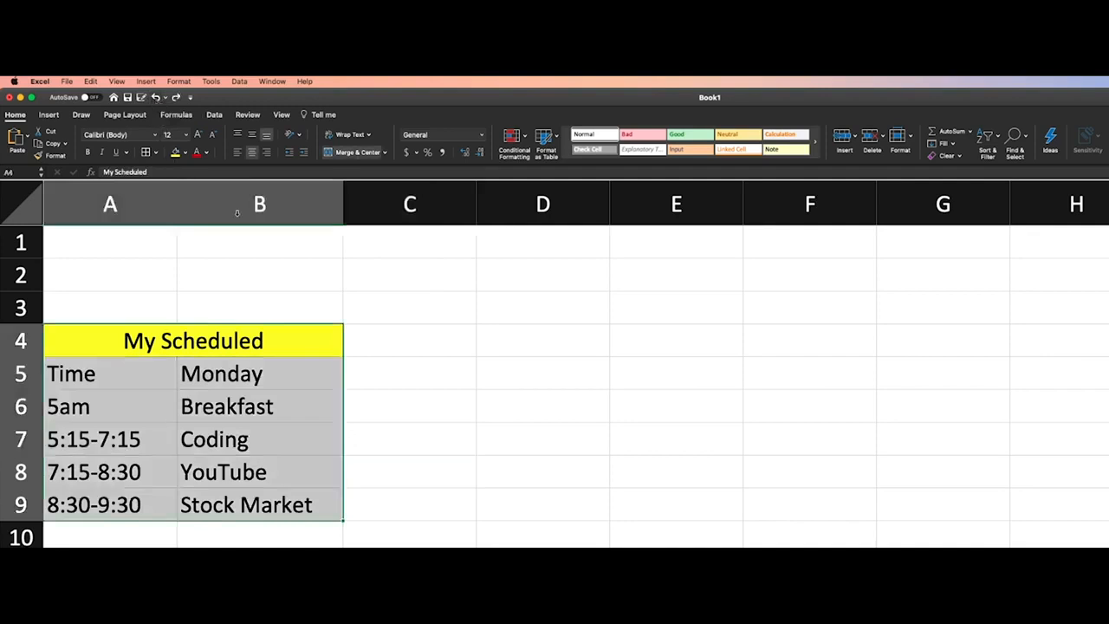
click(268, 263)
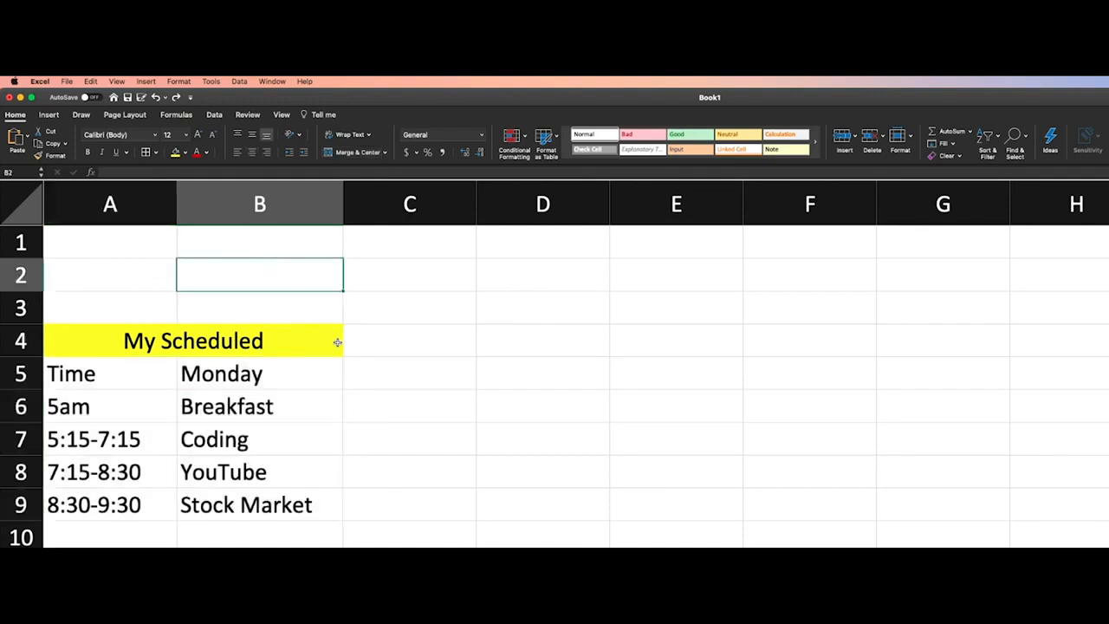
click(156, 98)
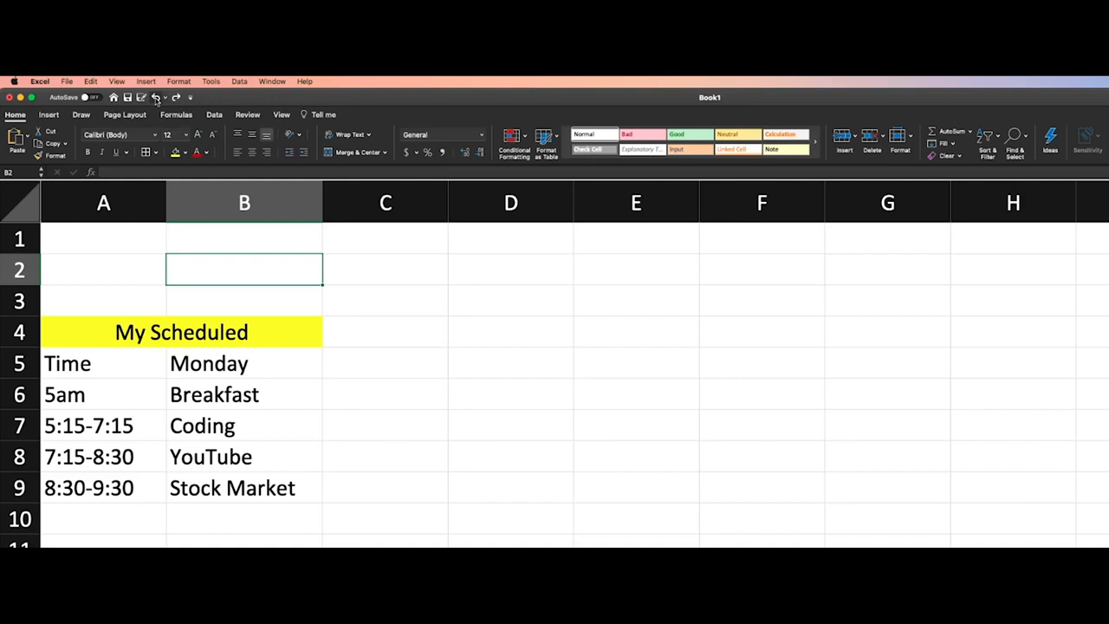
Redo the undone borders on the schedule table, undo them again and deselect the table
scroll(156, 101, down, 2)
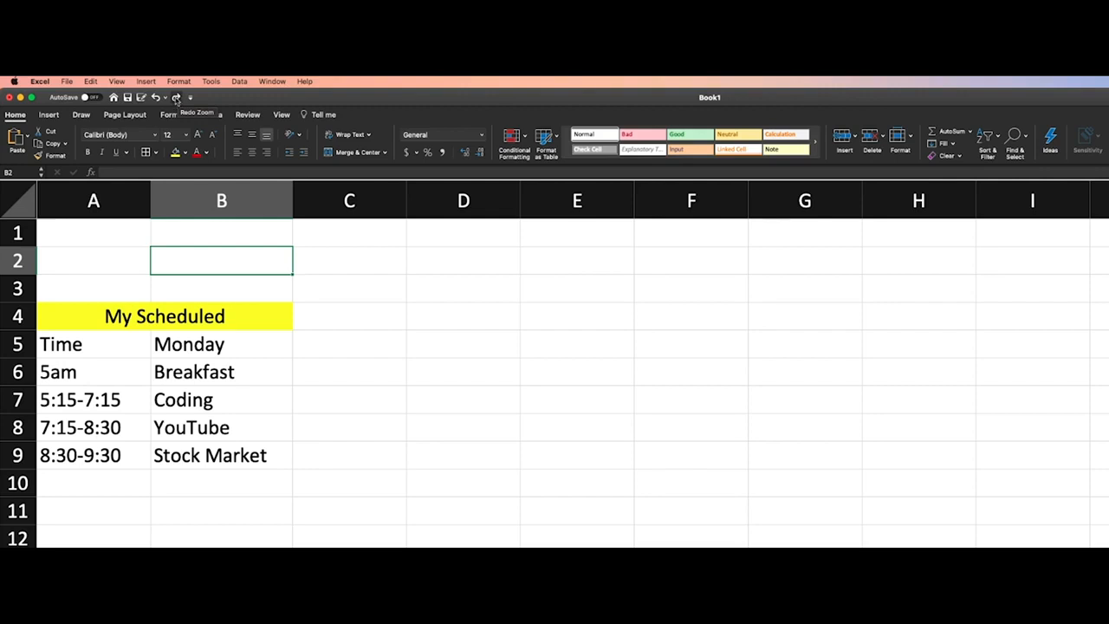
click(176, 98)
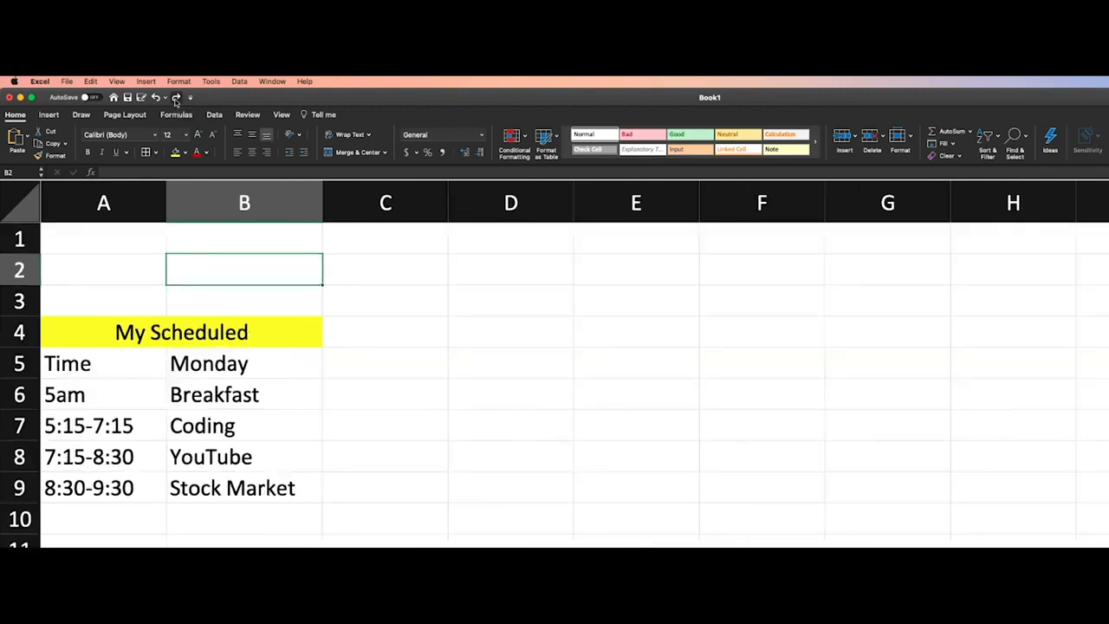
click(176, 98)
click(176, 98)
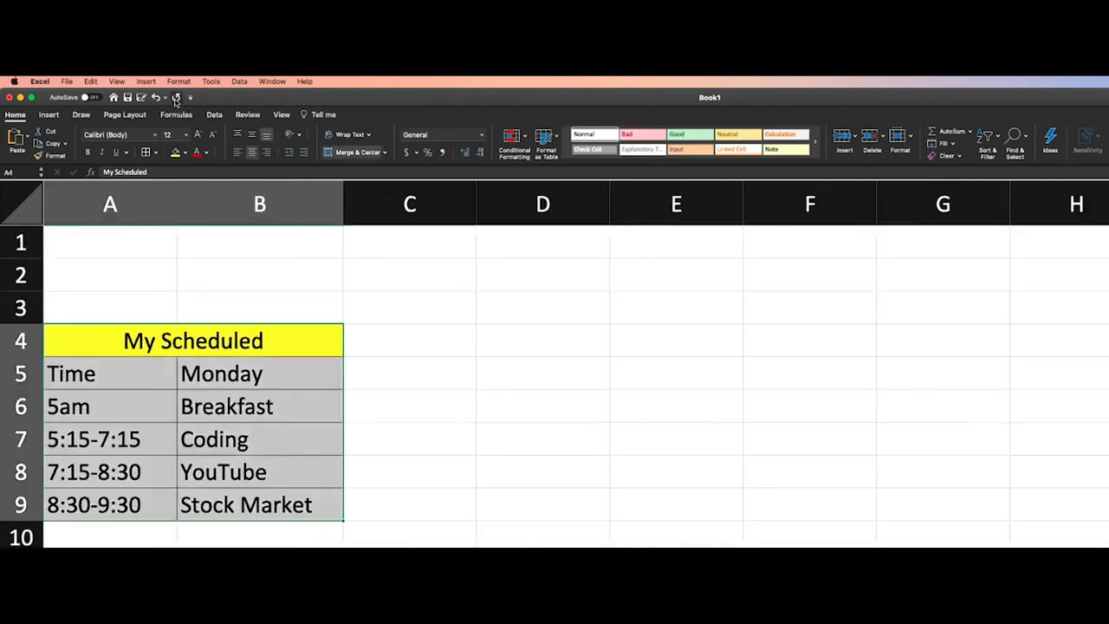
click(157, 98)
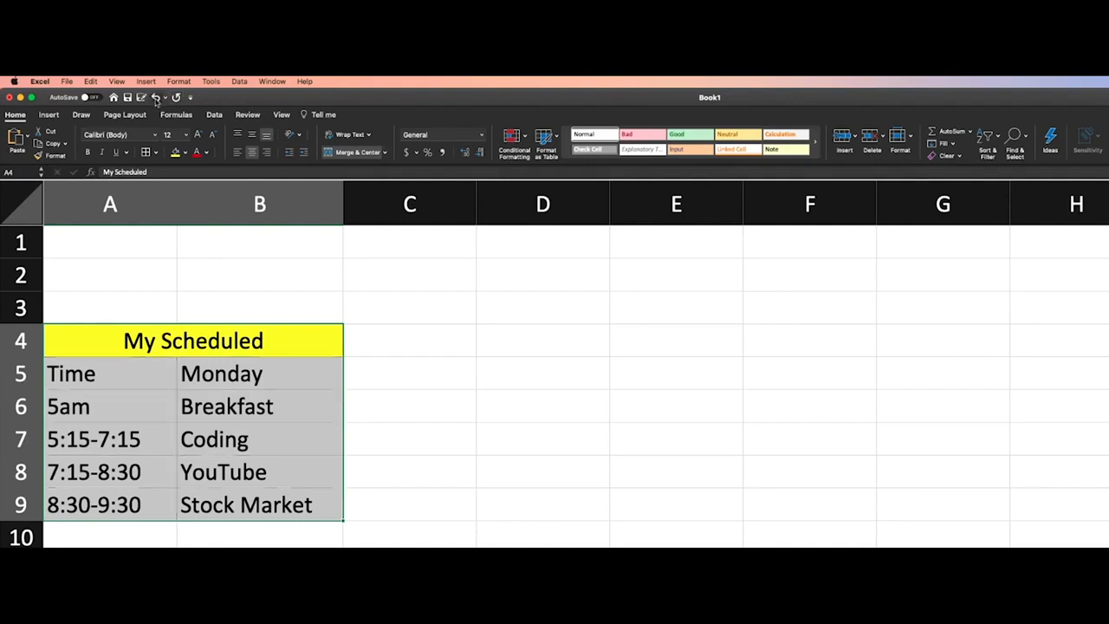
click(240, 285)
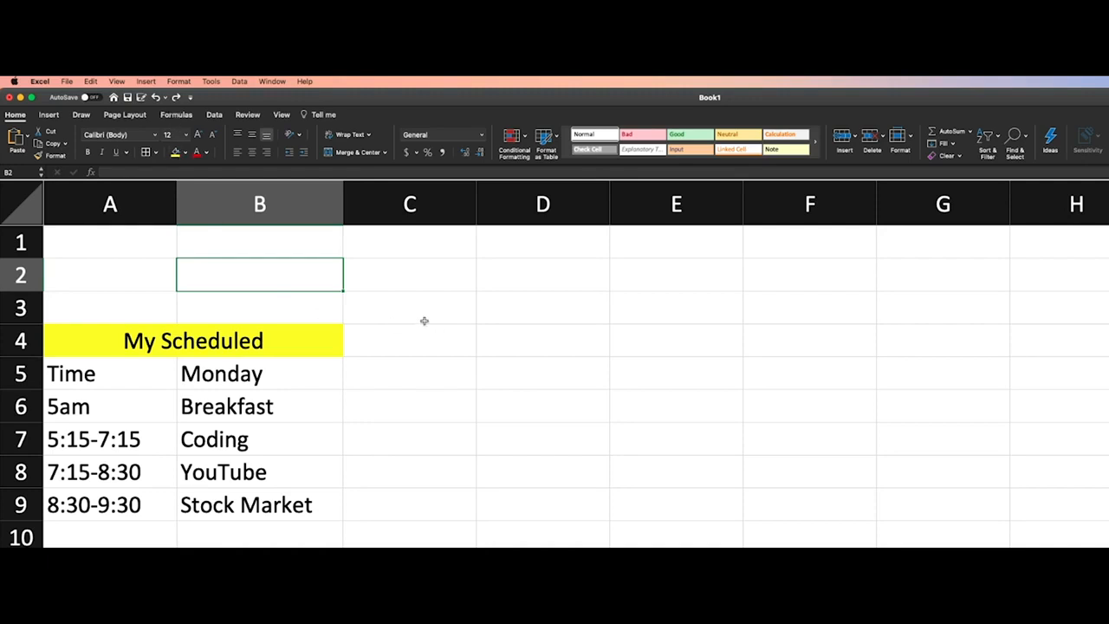
click(454, 305)
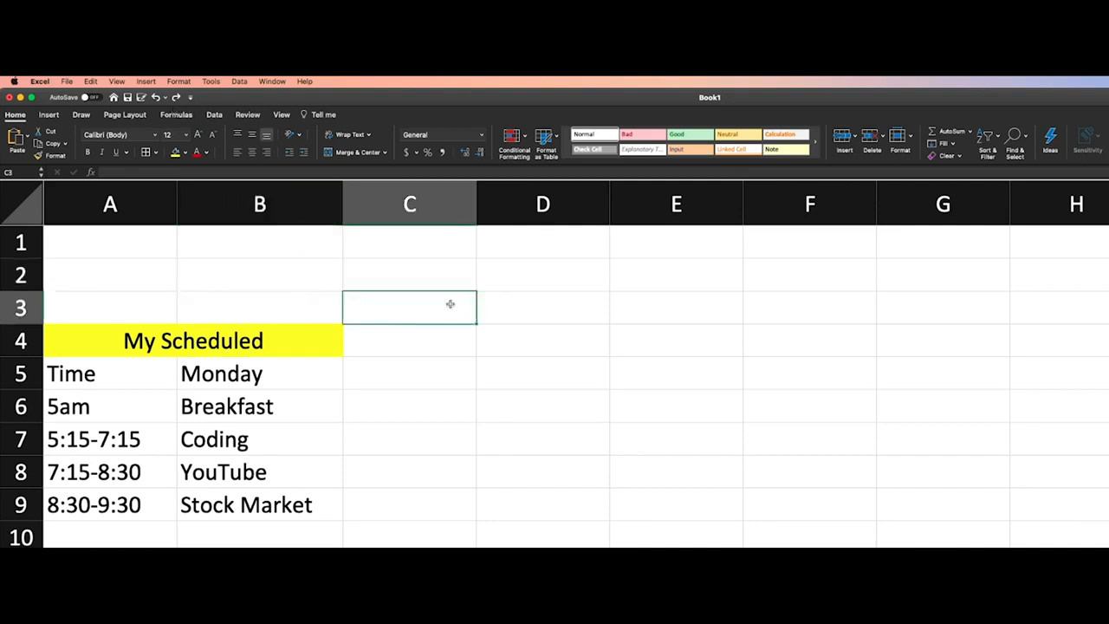
click(453, 346)
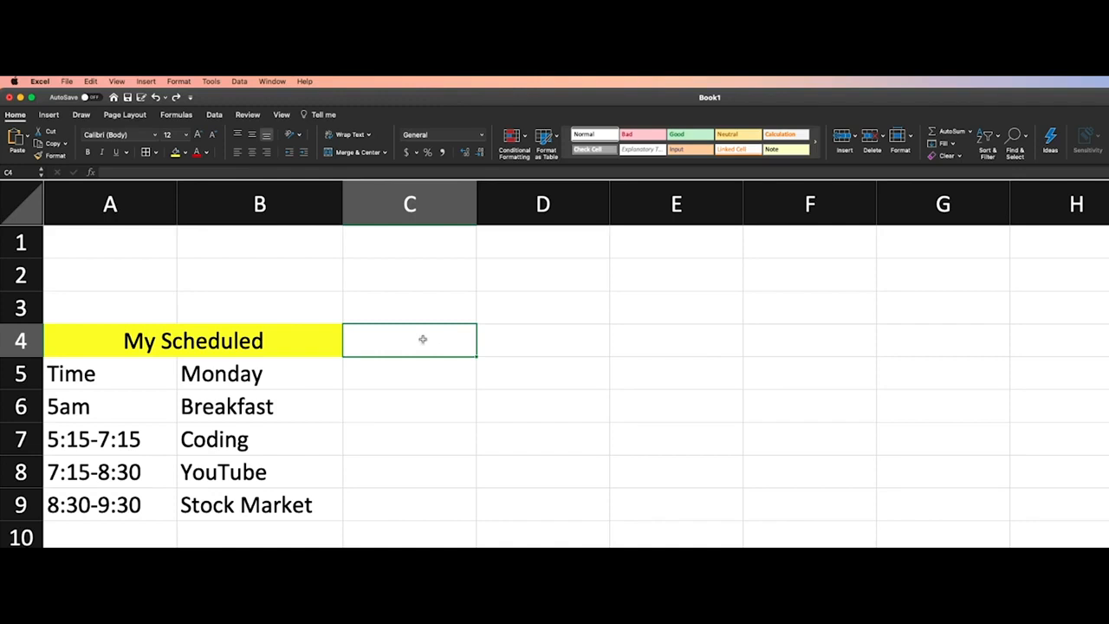
scroll(423, 338, down, 3)
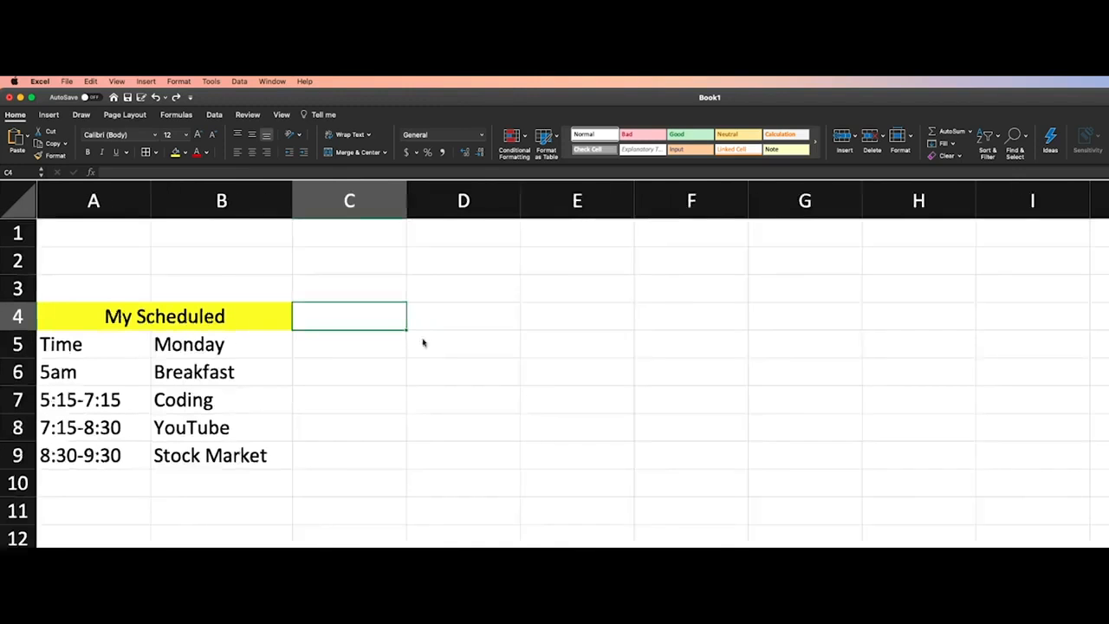
scroll(423, 343, up, 3)
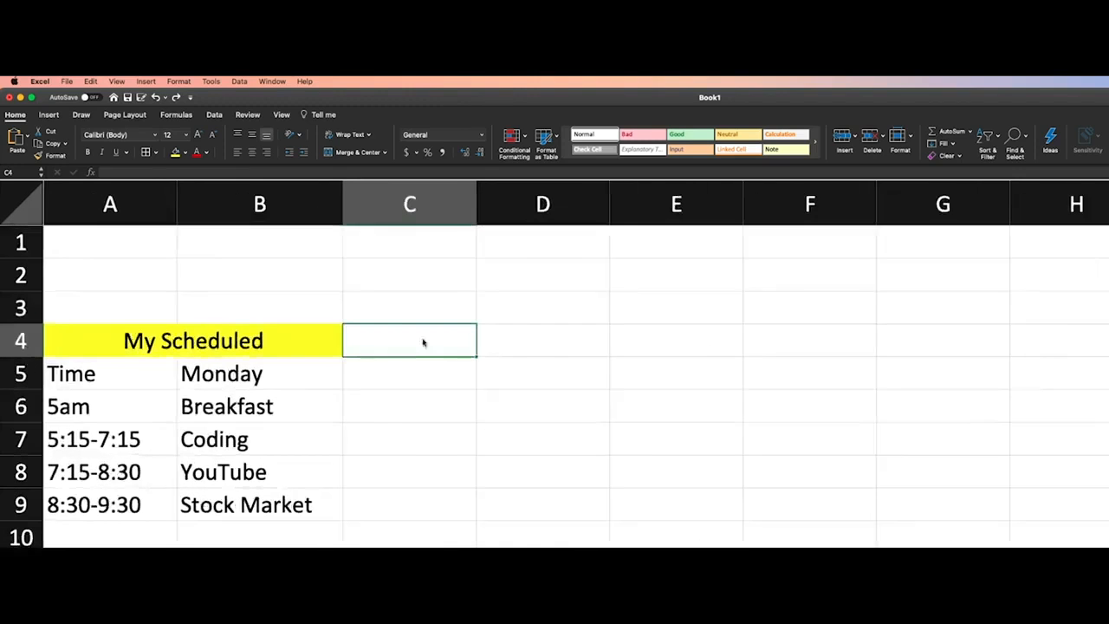
Restore the borders on schedule range A4:B9 with Redo, and remove them with Undo
key(super+y)
click(423, 344)
key(super+z)
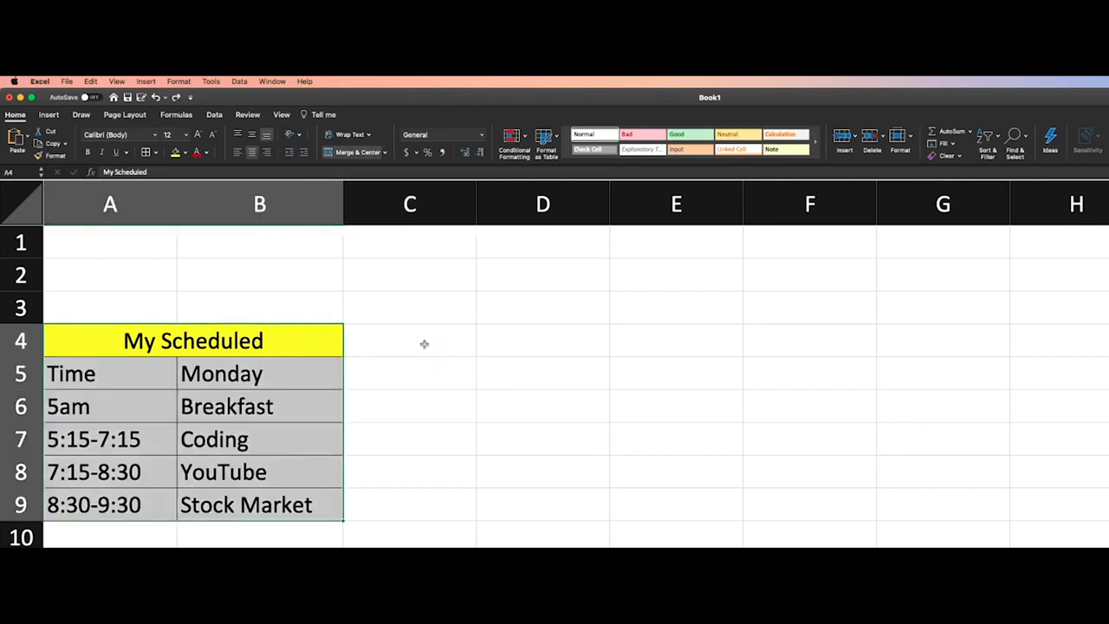
click(414, 394)
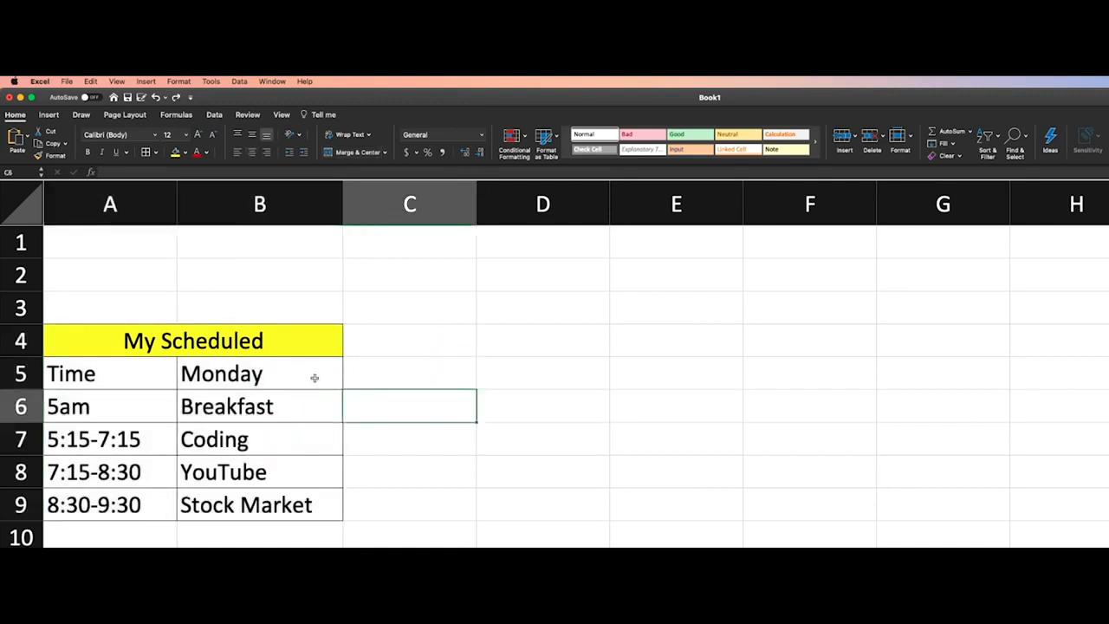
key(super+z)
click(410, 384)
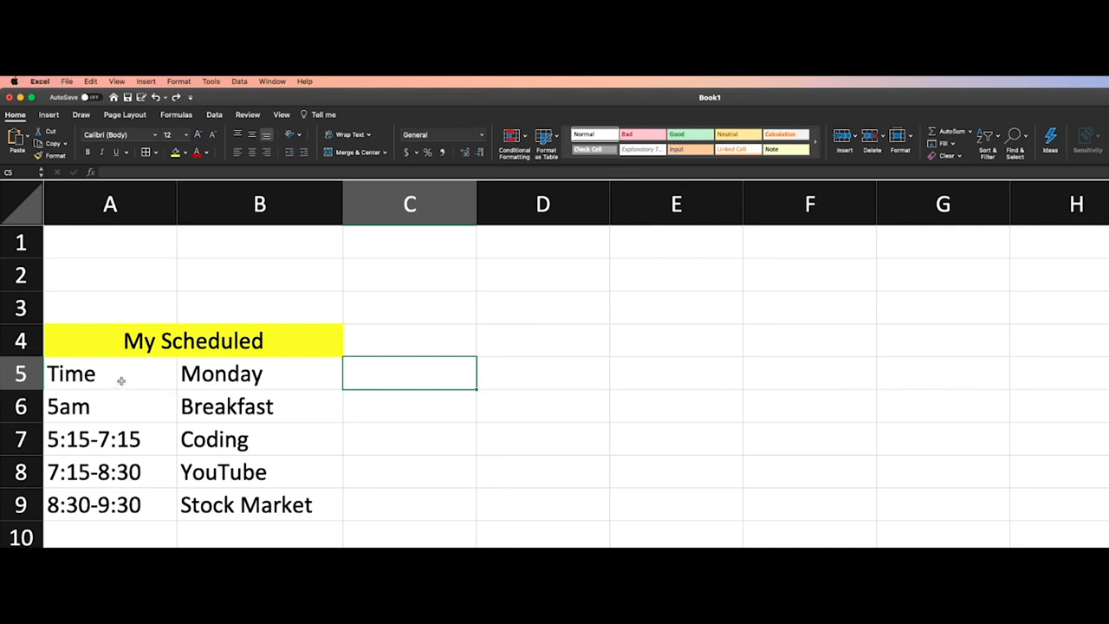
Apply Outside Borders to the whole schedule range A4:B9
drag(269, 510, 129, 381)
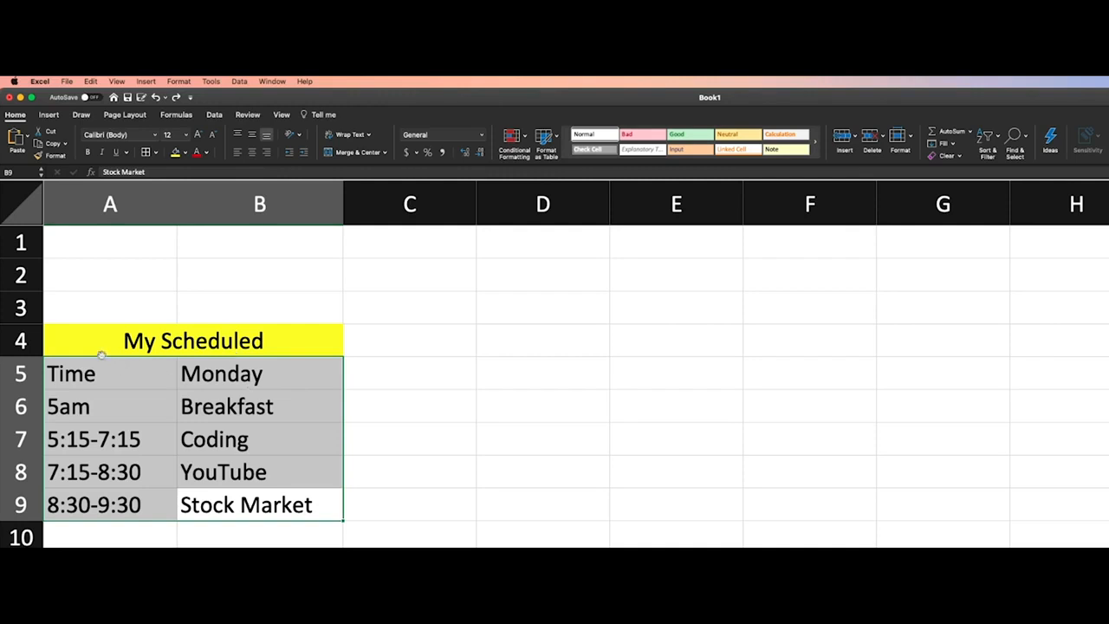
click(505, 394)
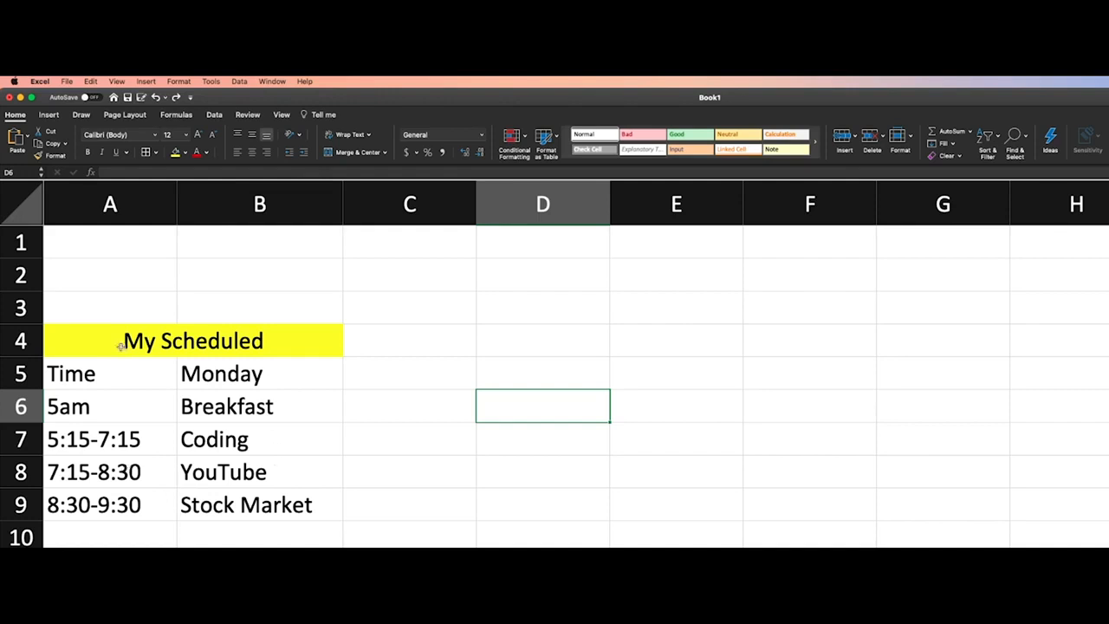
drag(83, 341, 208, 495)
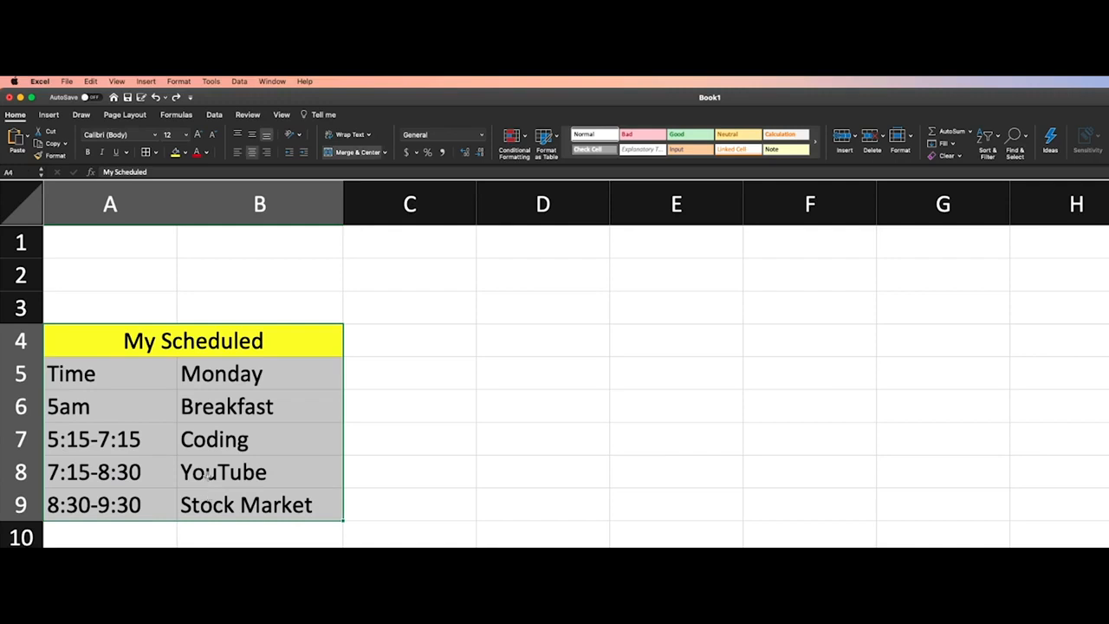
click(156, 153)
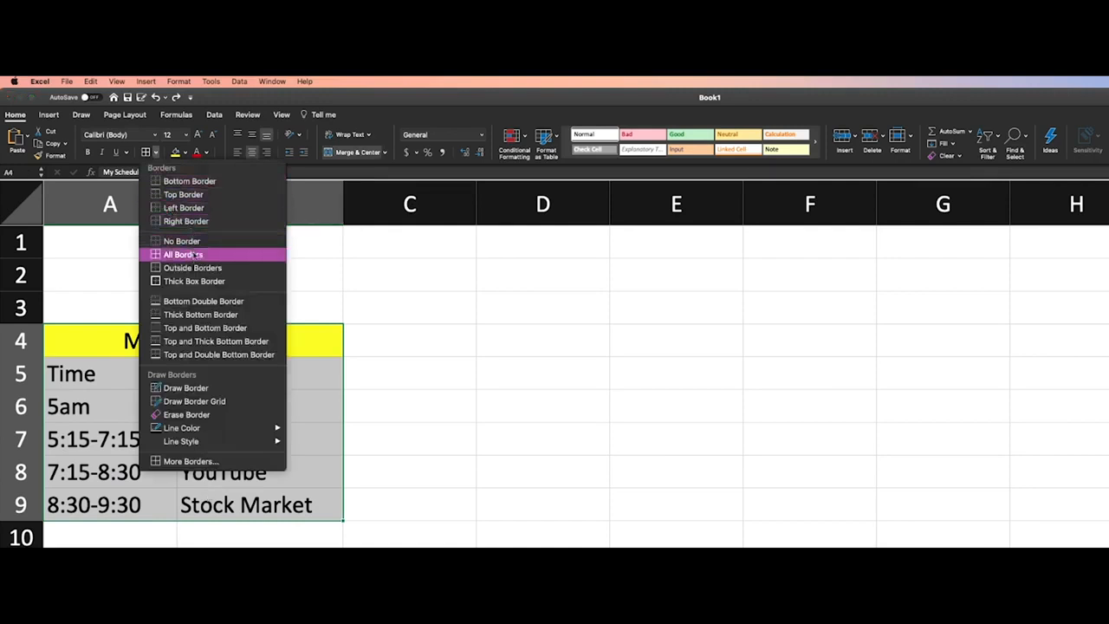
click(194, 270)
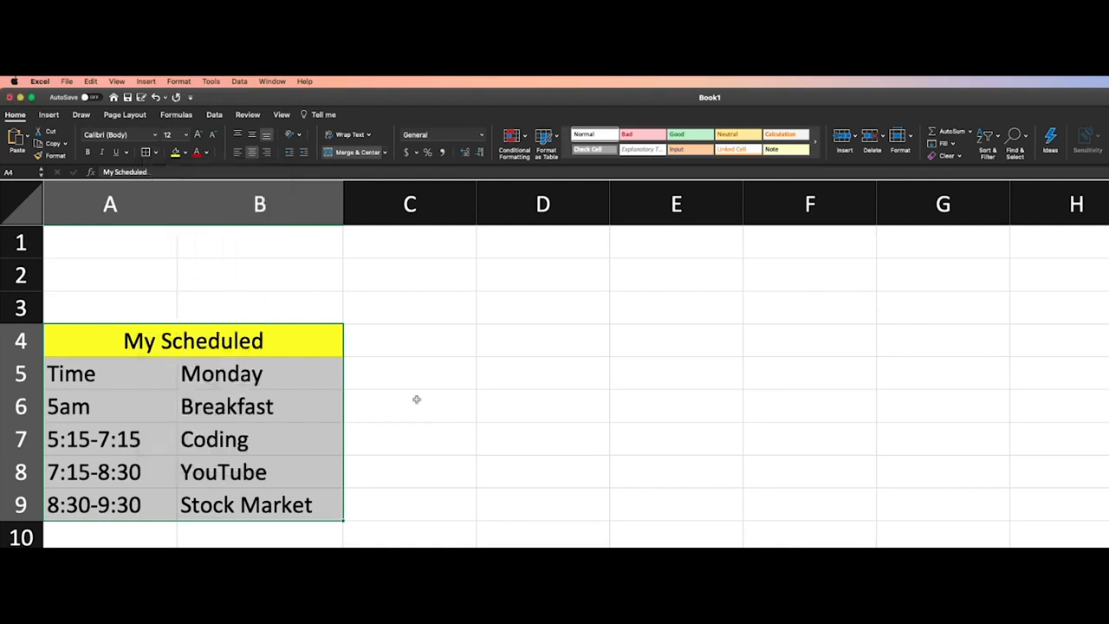
click(416, 398)
click(537, 479)
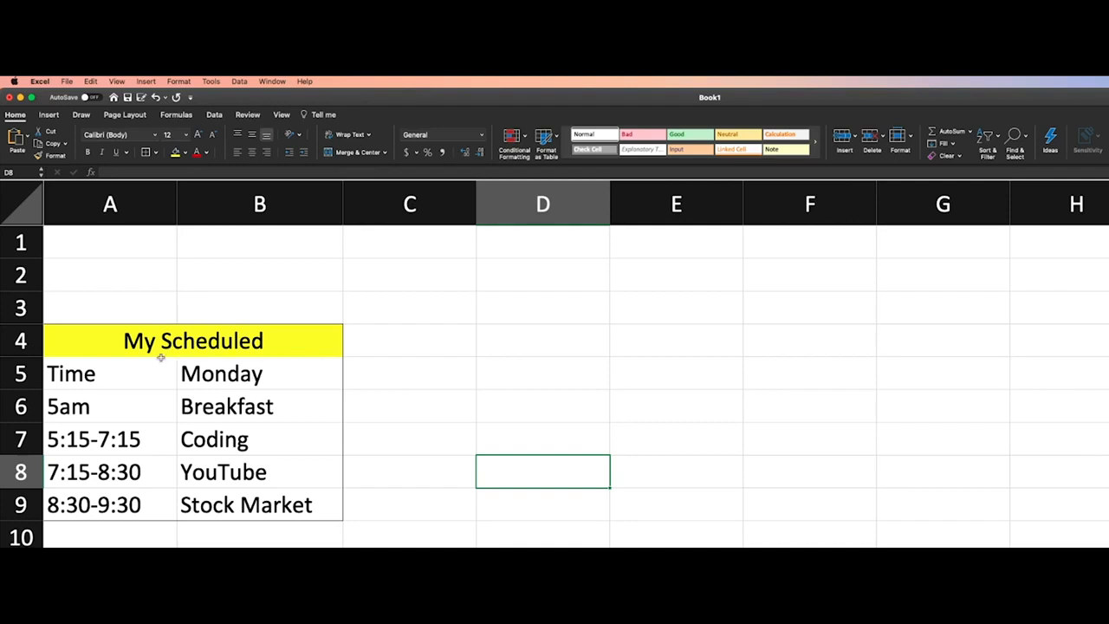
Apply All Borders to the merged My Scheduled title cell
click(98, 341)
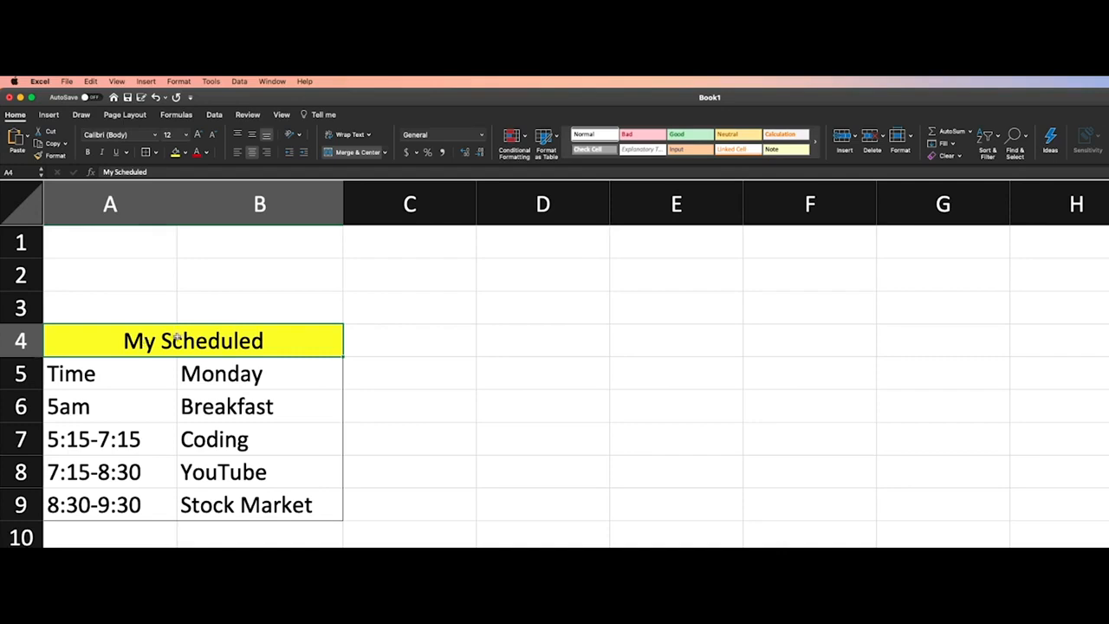
click(157, 153)
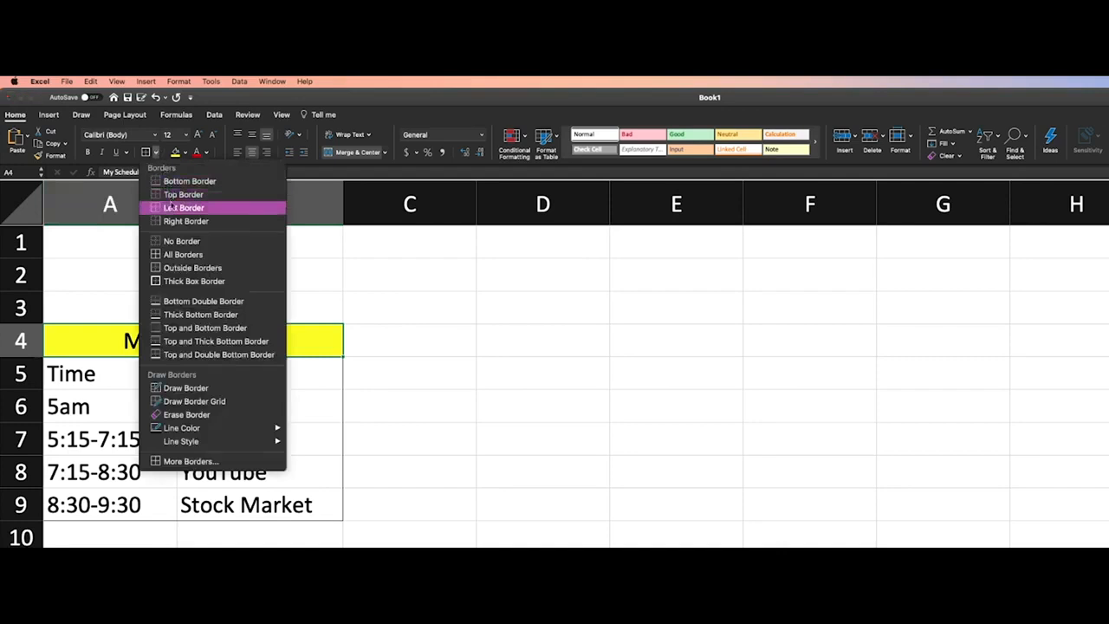
click(205, 255)
click(413, 314)
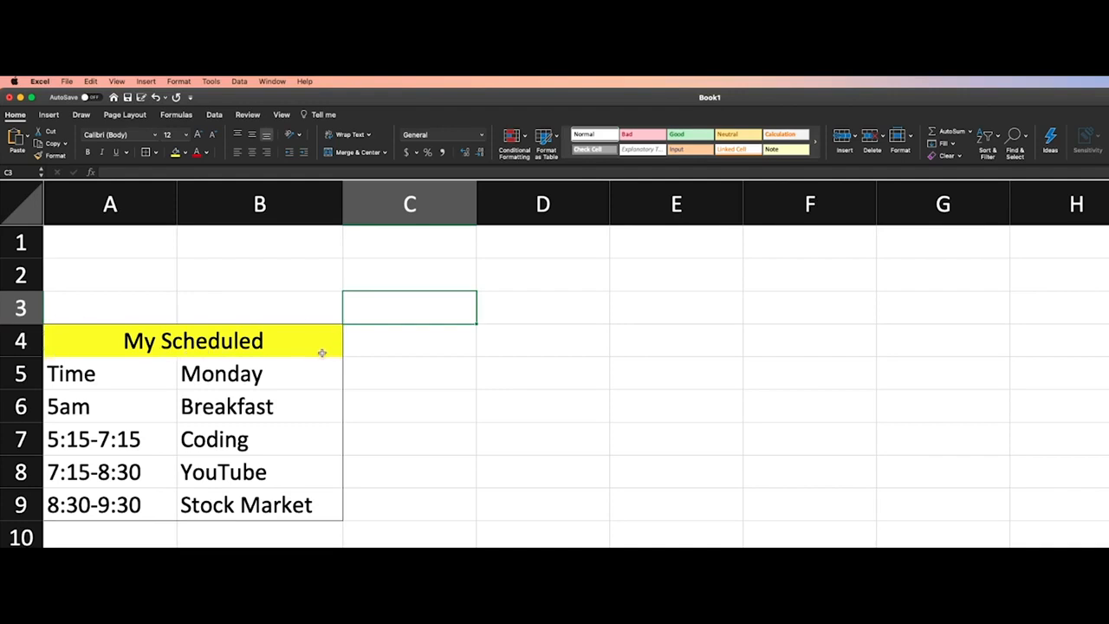
click(178, 338)
click(155, 152)
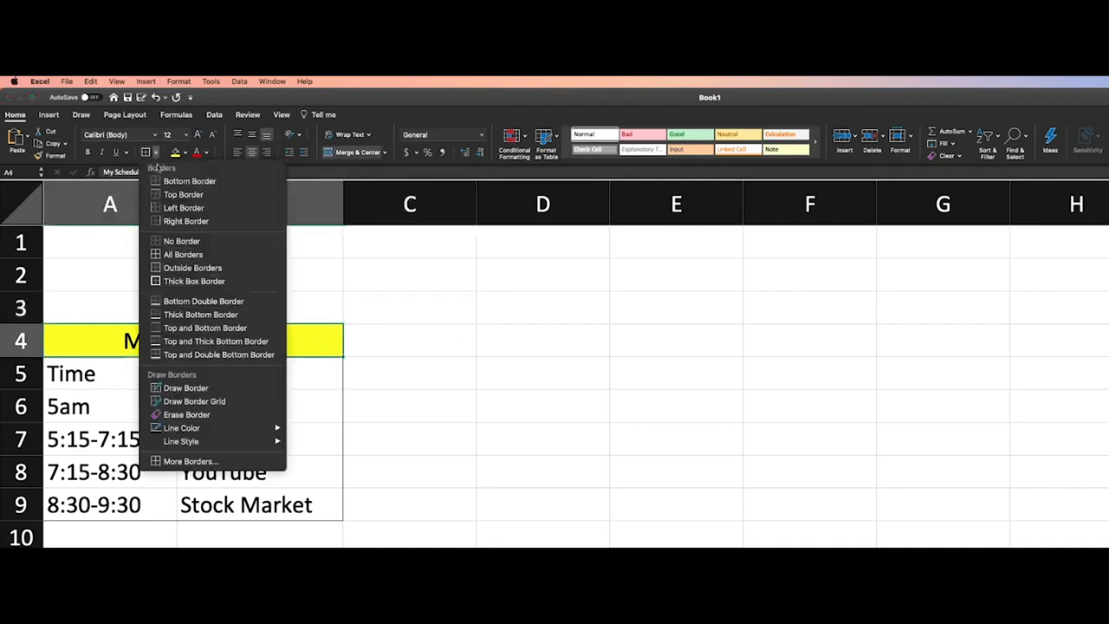
click(176, 255)
click(489, 397)
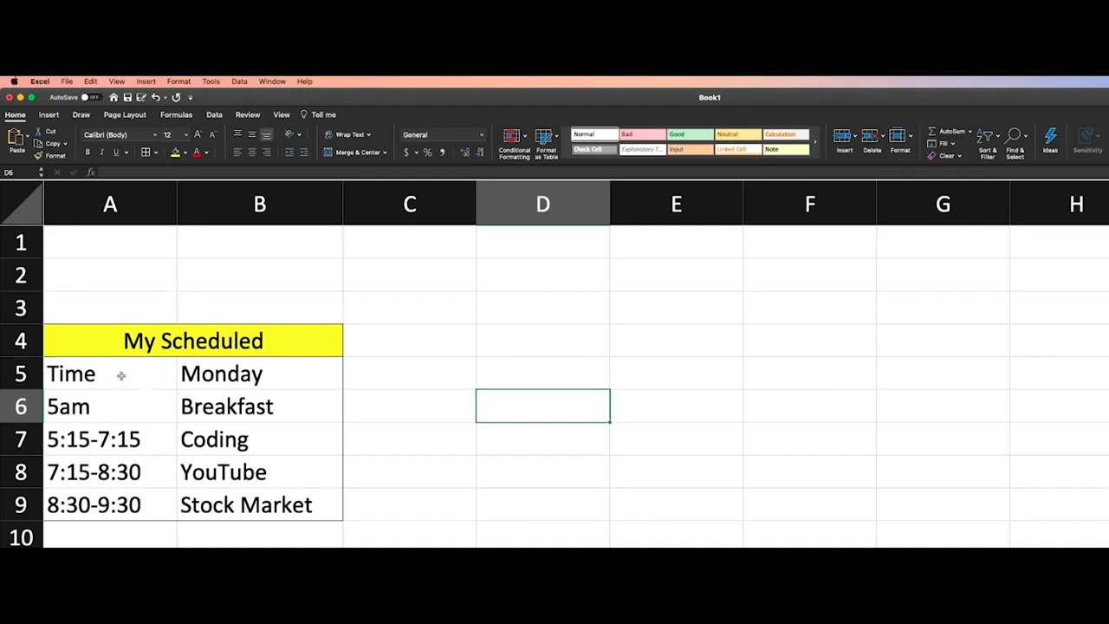
Select the schedule entries A5:B9 and examine the available border options without applying one
drag(114, 373, 234, 483)
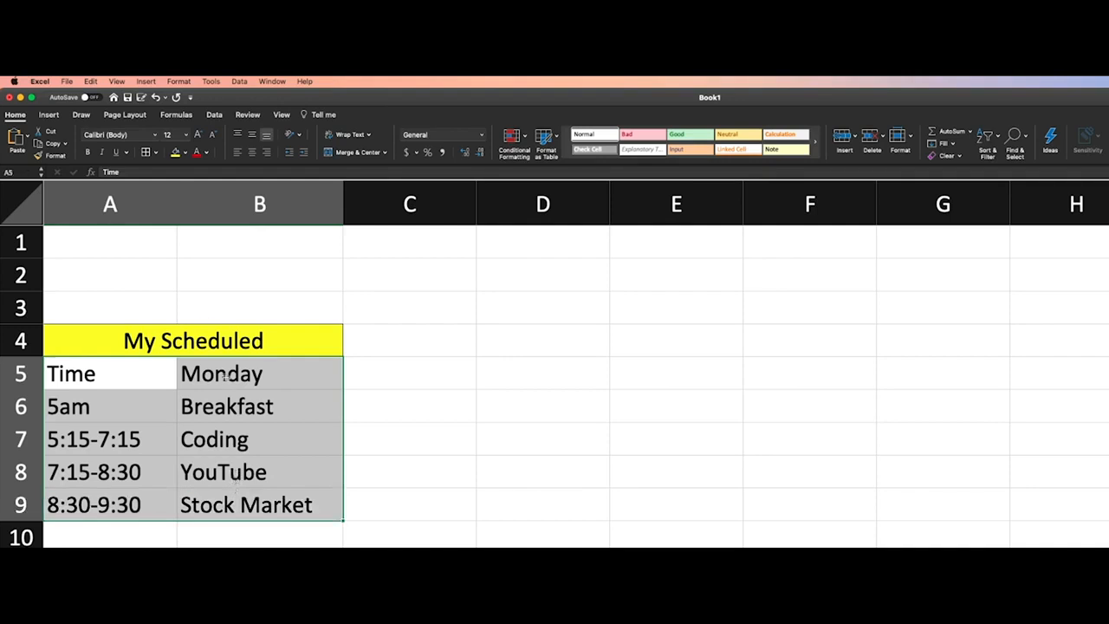
click(158, 152)
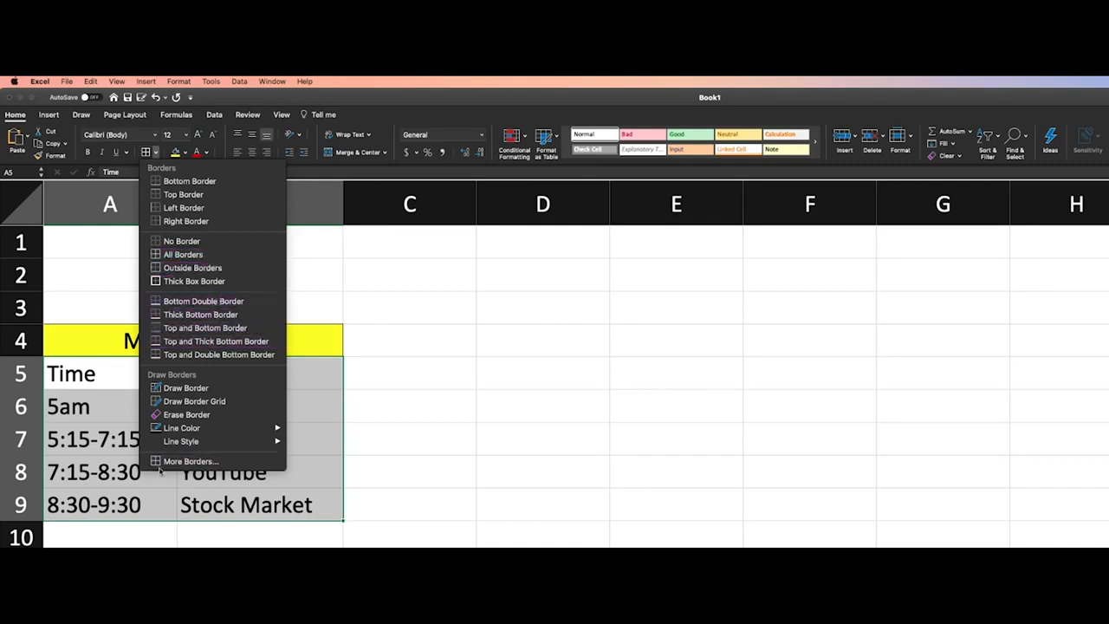
click(468, 539)
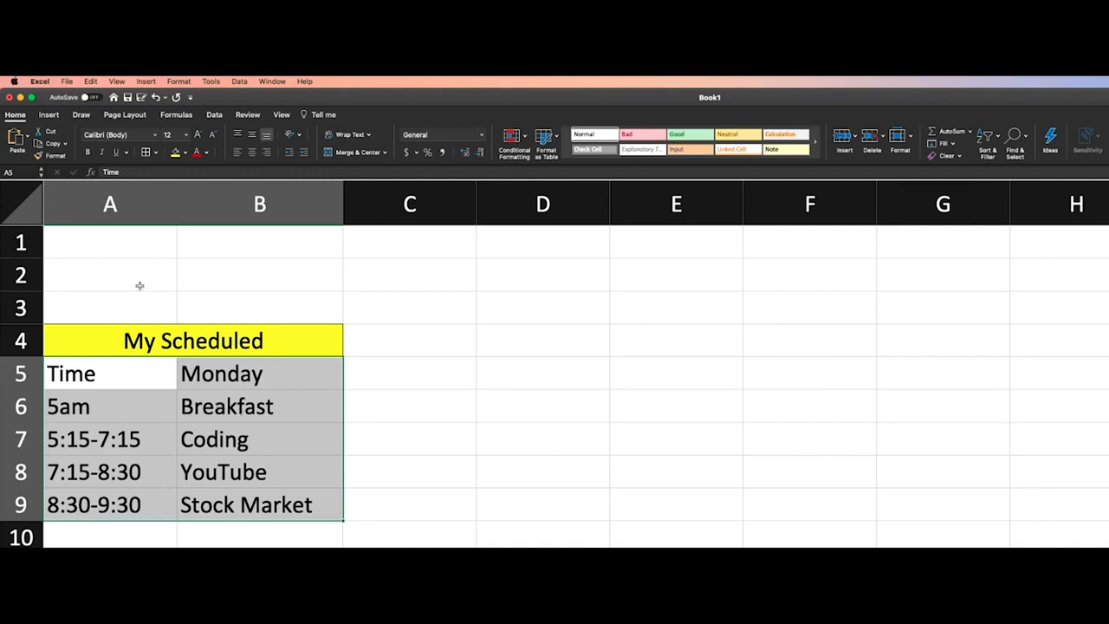
click(157, 152)
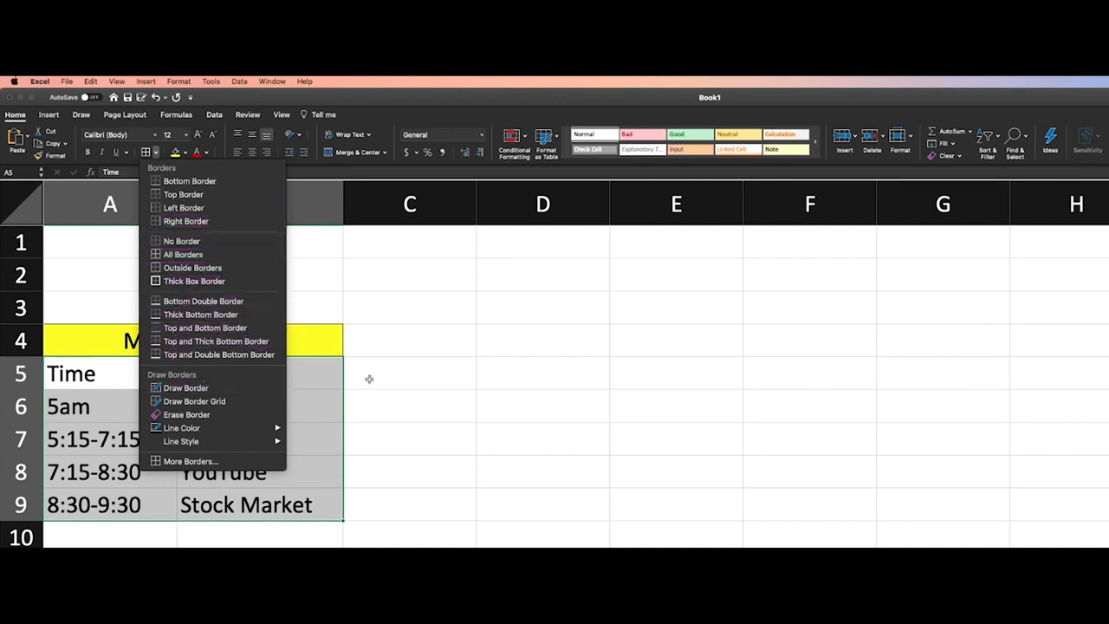
click(447, 338)
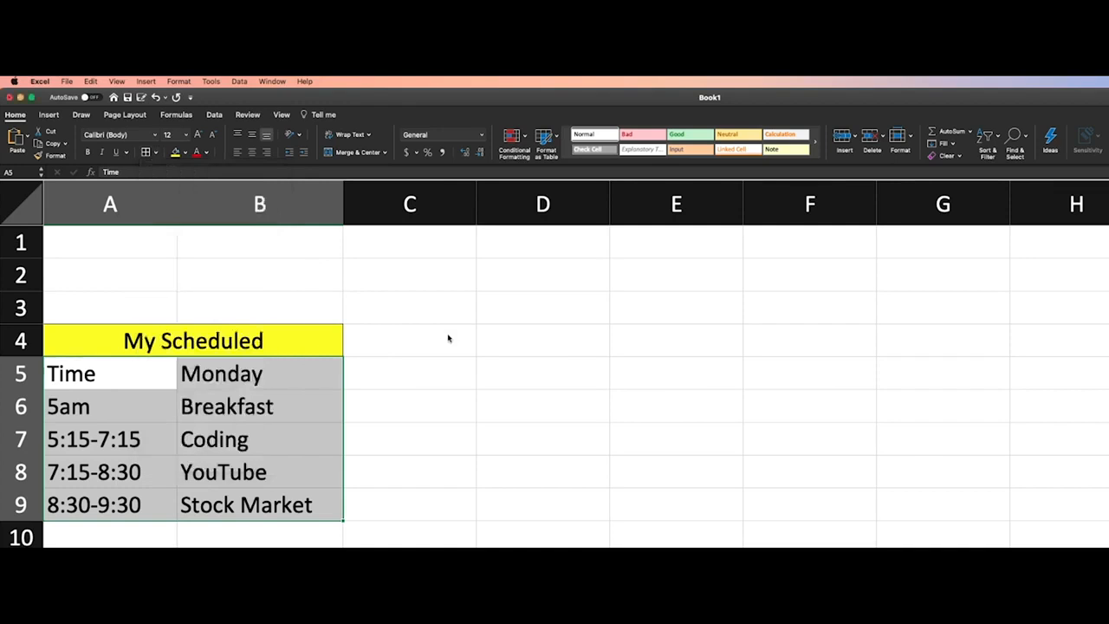
click(421, 408)
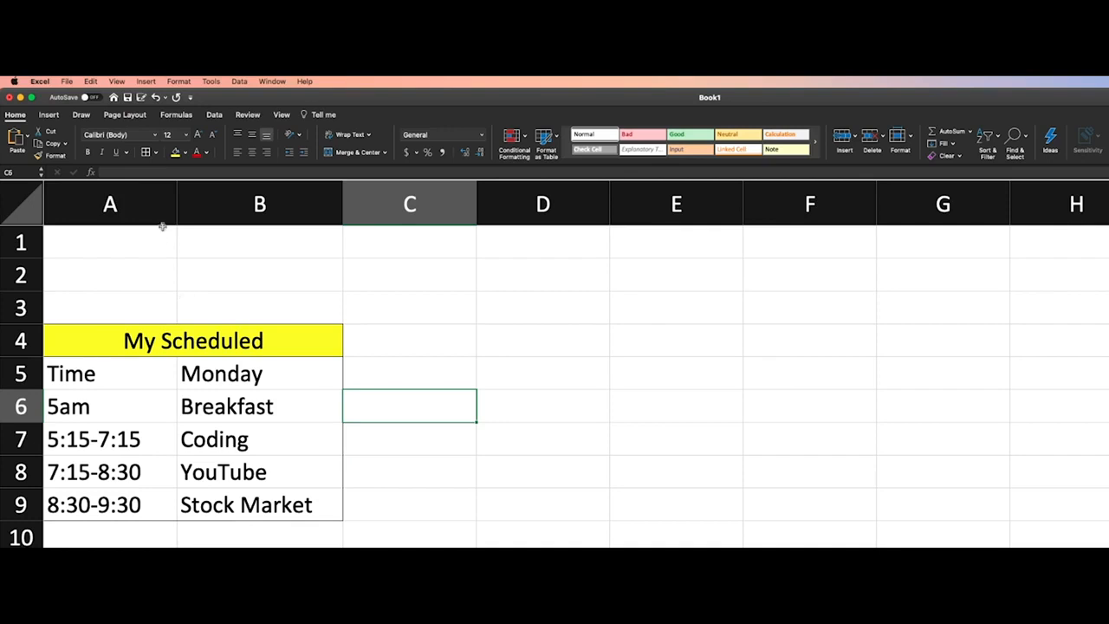
Draw a vertical border between columns A and B from row 5 to row 9, and exit border drawing
click(157, 152)
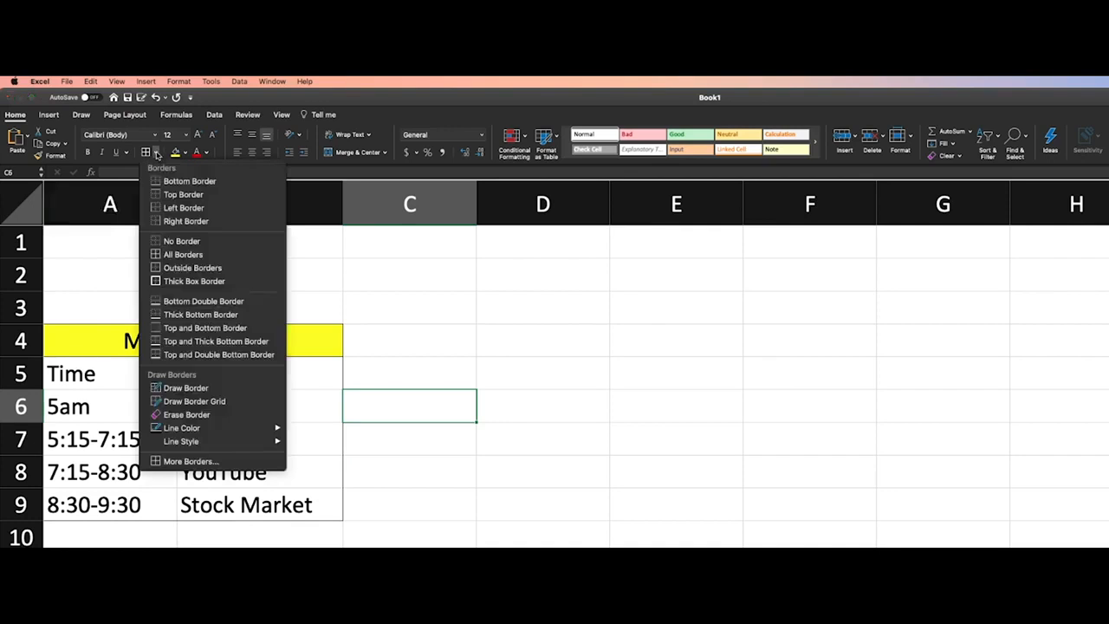
click(204, 390)
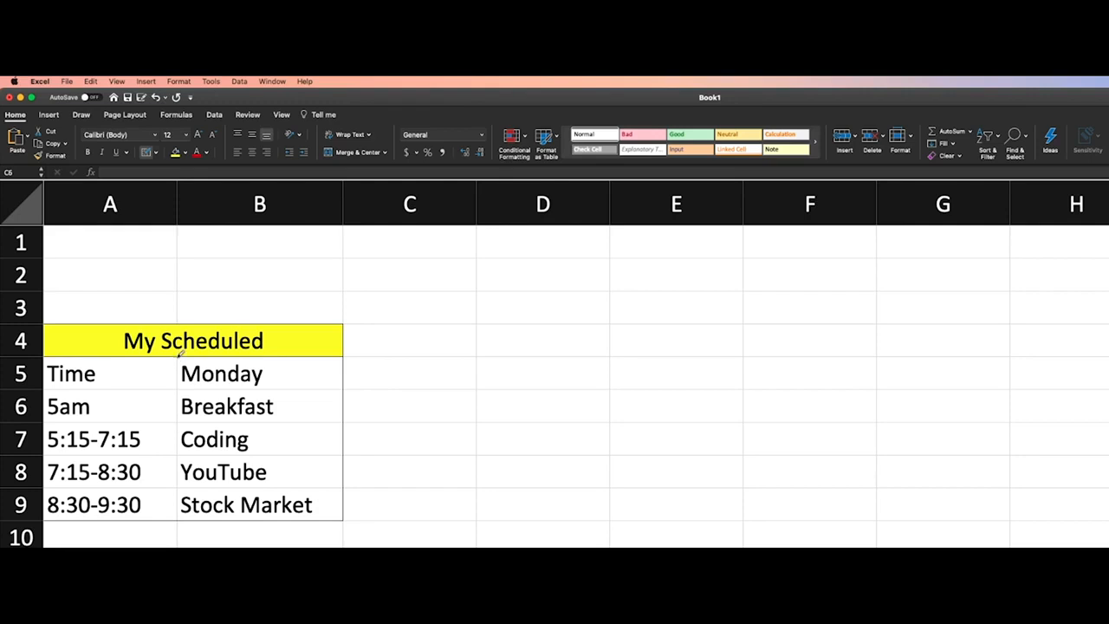
drag(180, 350, 182, 498)
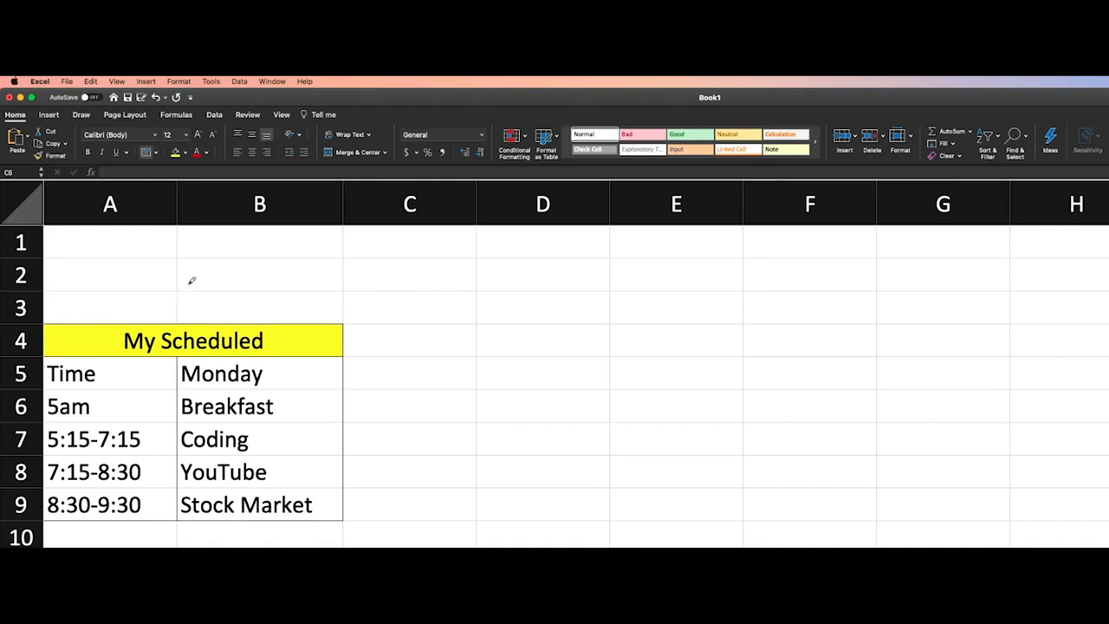
click(145, 153)
click(431, 446)
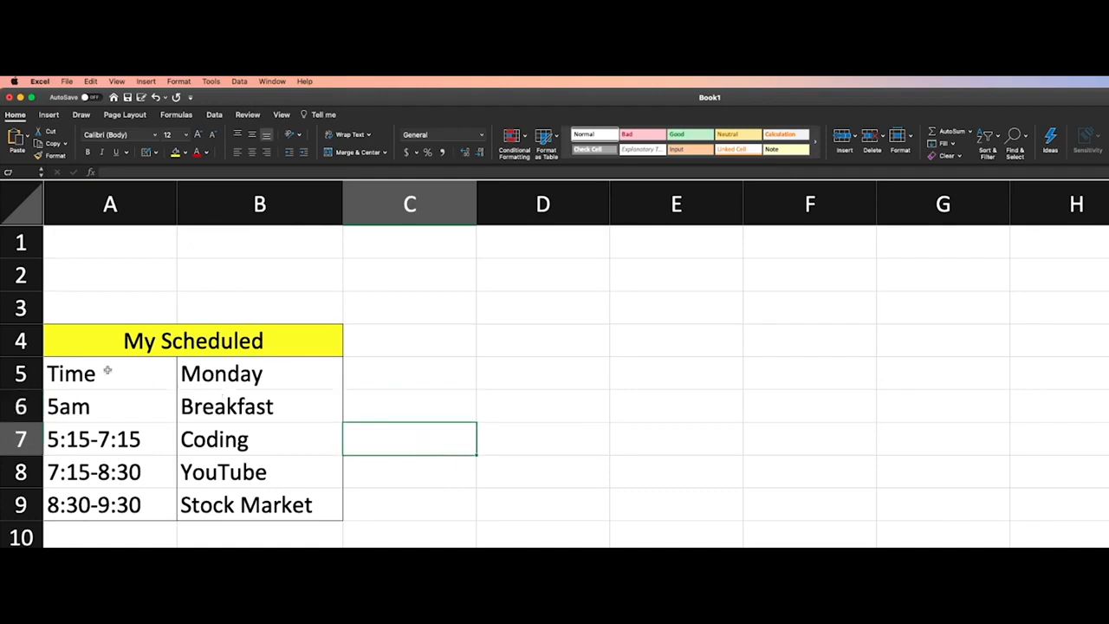
drag(98, 371, 215, 372)
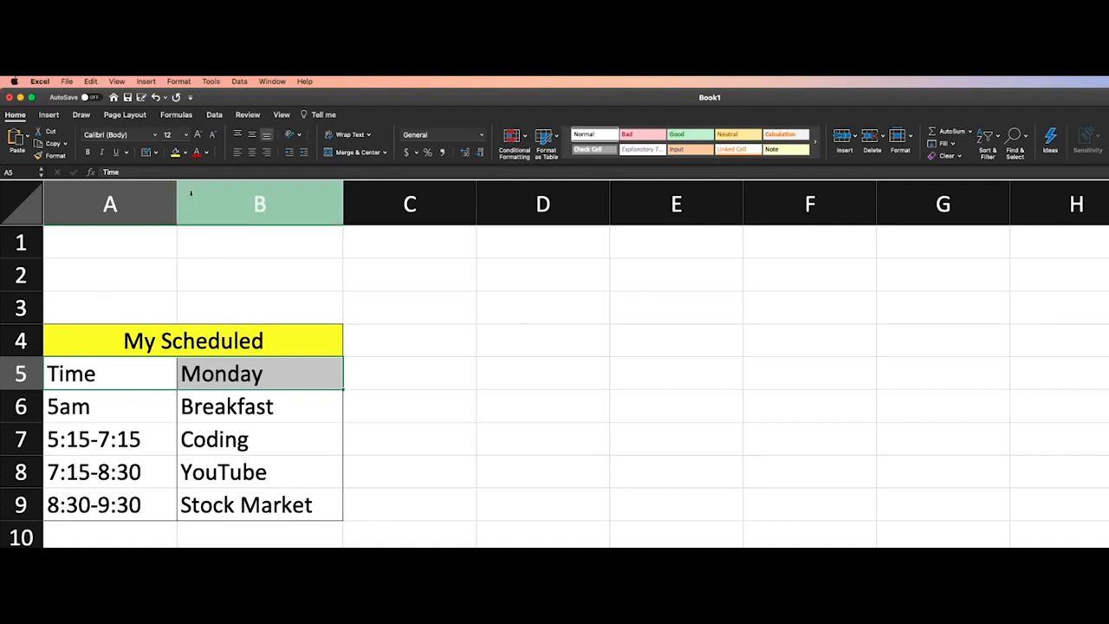
click(106, 411)
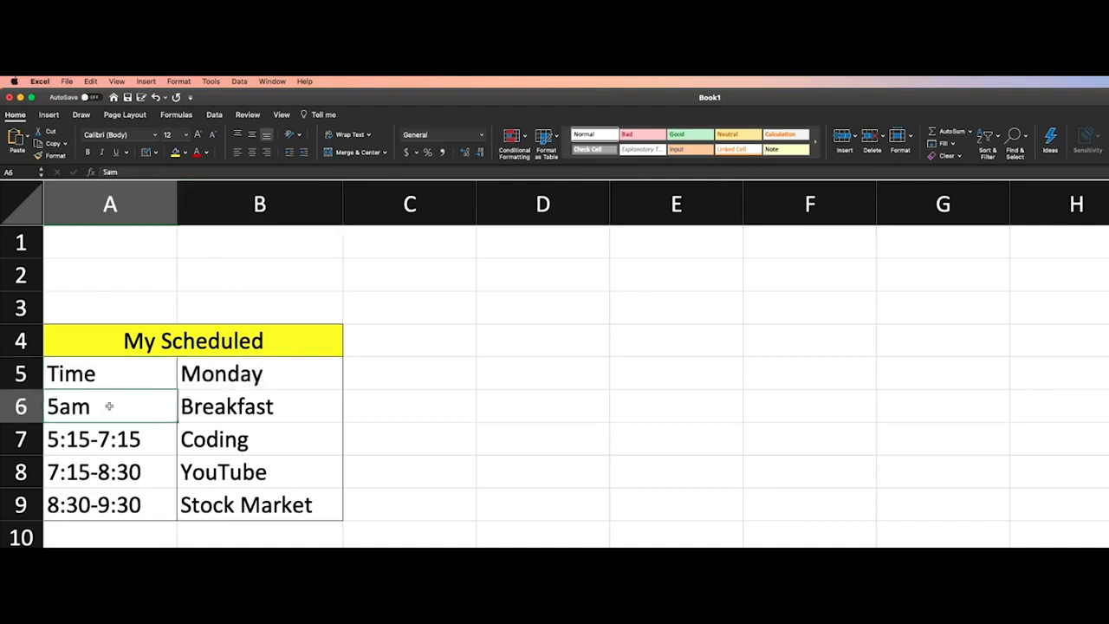
Apply the 20% - Accent3 cell style to the Time and Monday header cells A5:B5
drag(104, 378, 310, 364)
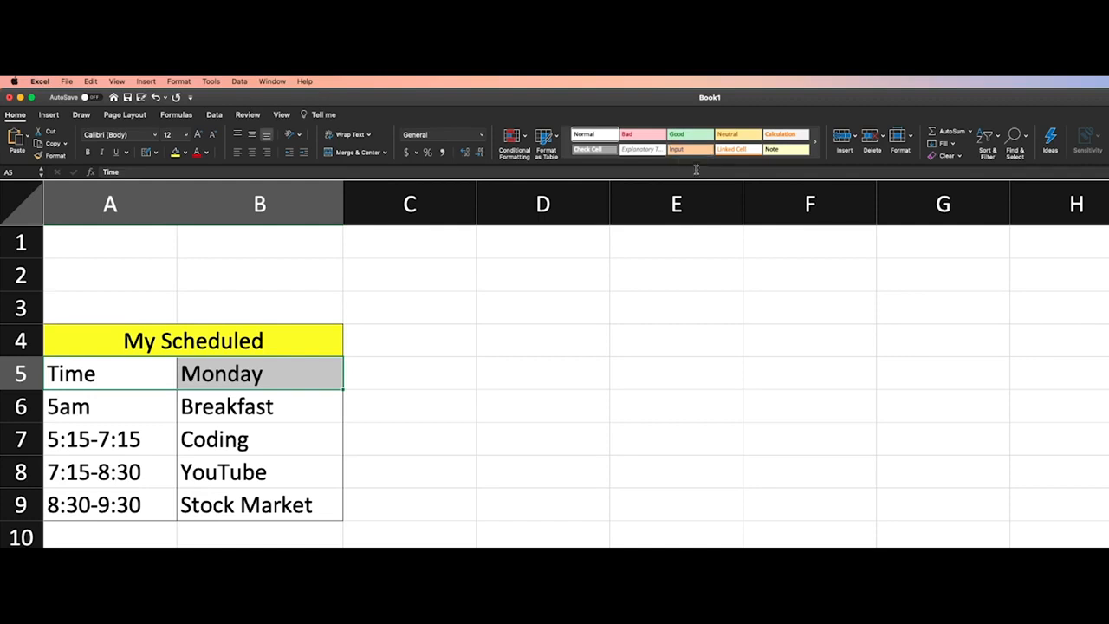
click(690, 162)
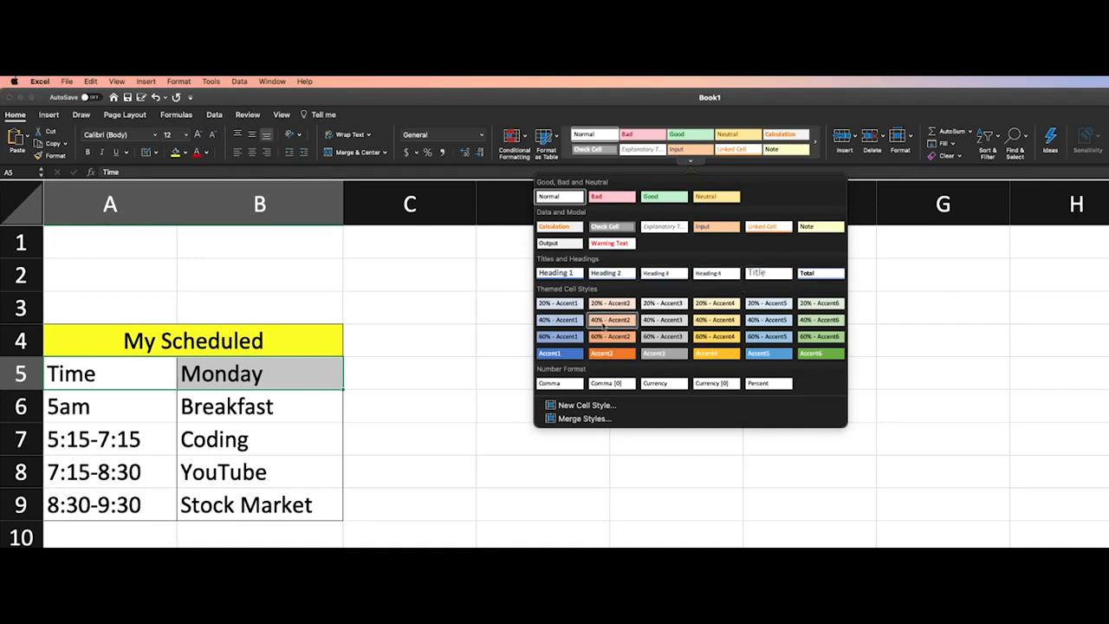
click(676, 307)
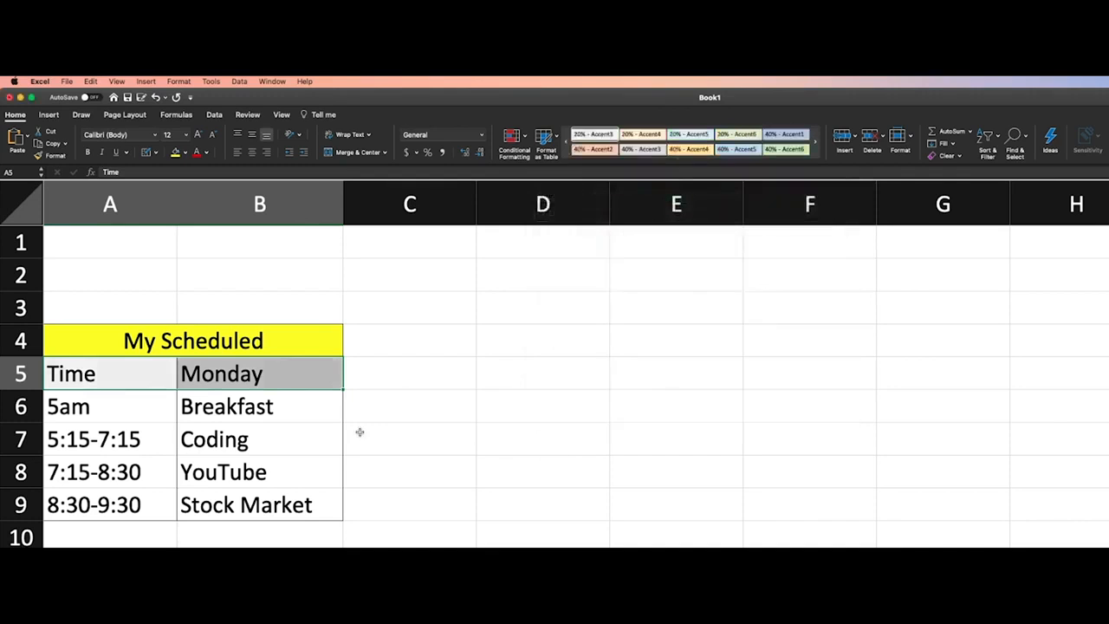
click(396, 408)
drag(102, 382, 239, 381)
click(379, 377)
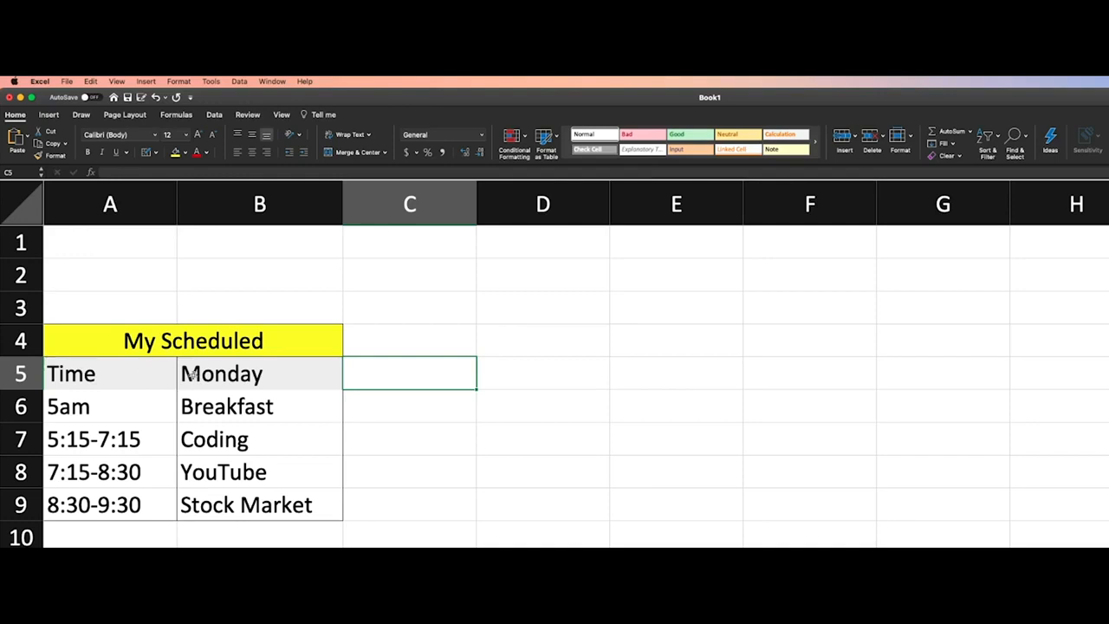
Apply the Good cell style to the schedule rows from Breakfast to YouTube, A6:B8
drag(234, 374, 232, 461)
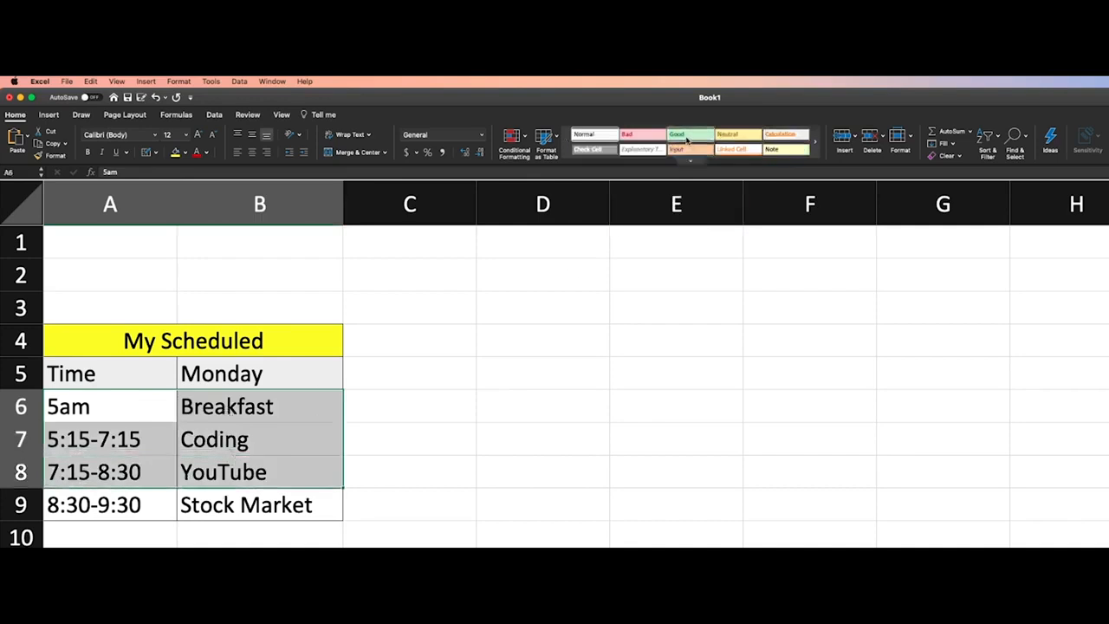
click(685, 136)
click(599, 385)
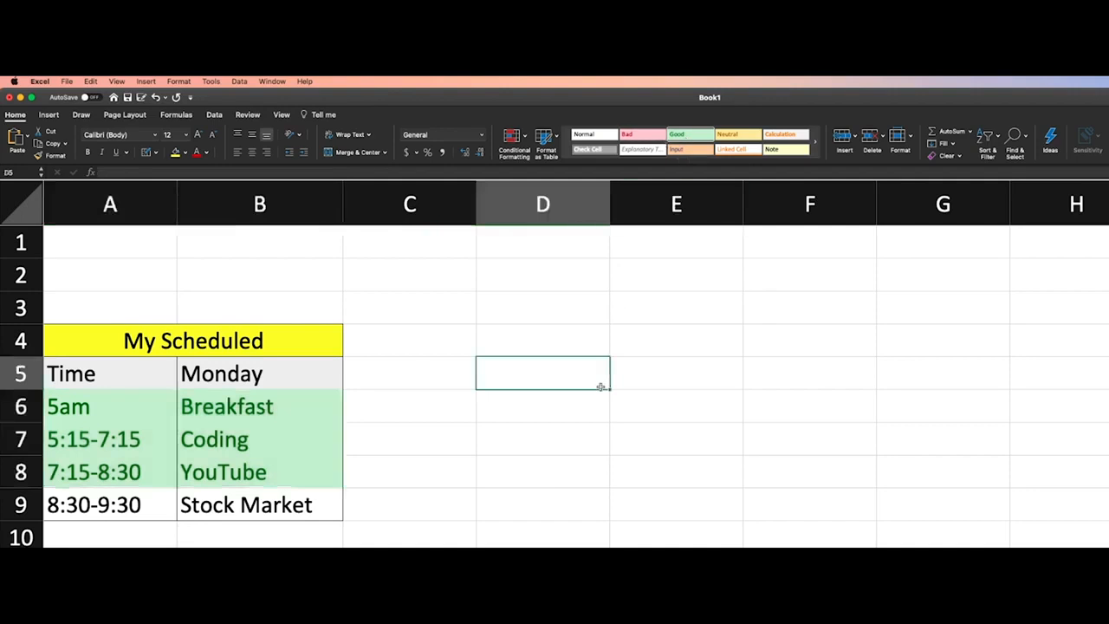
Apply the 60% - Accent5 cell style to the Stock Market row, A9:B9
drag(110, 511, 279, 511)
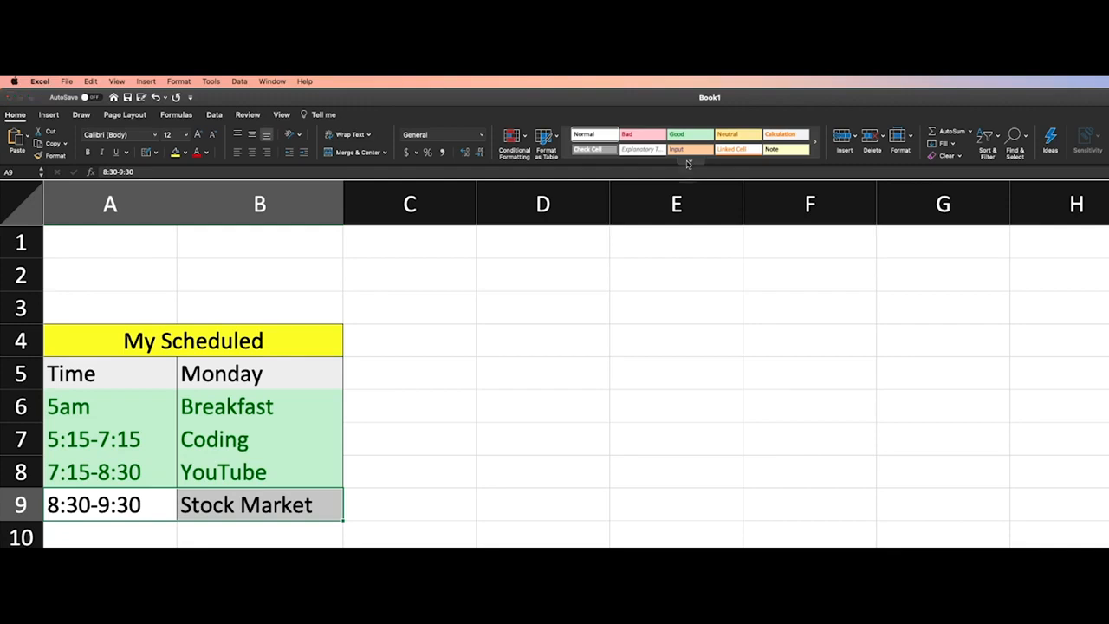
click(689, 162)
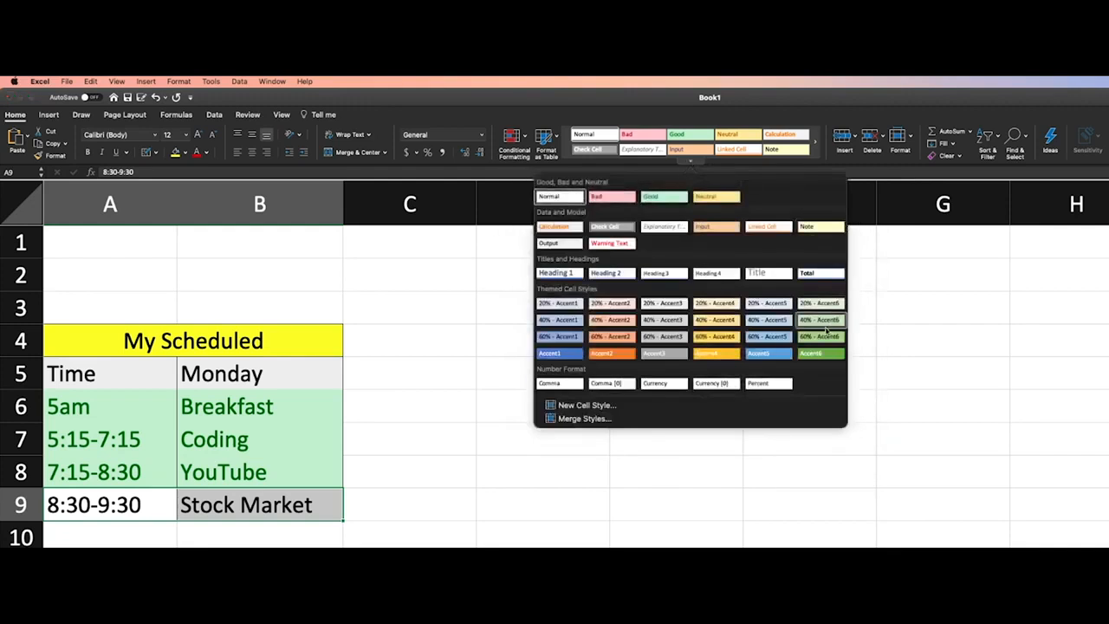
click(762, 338)
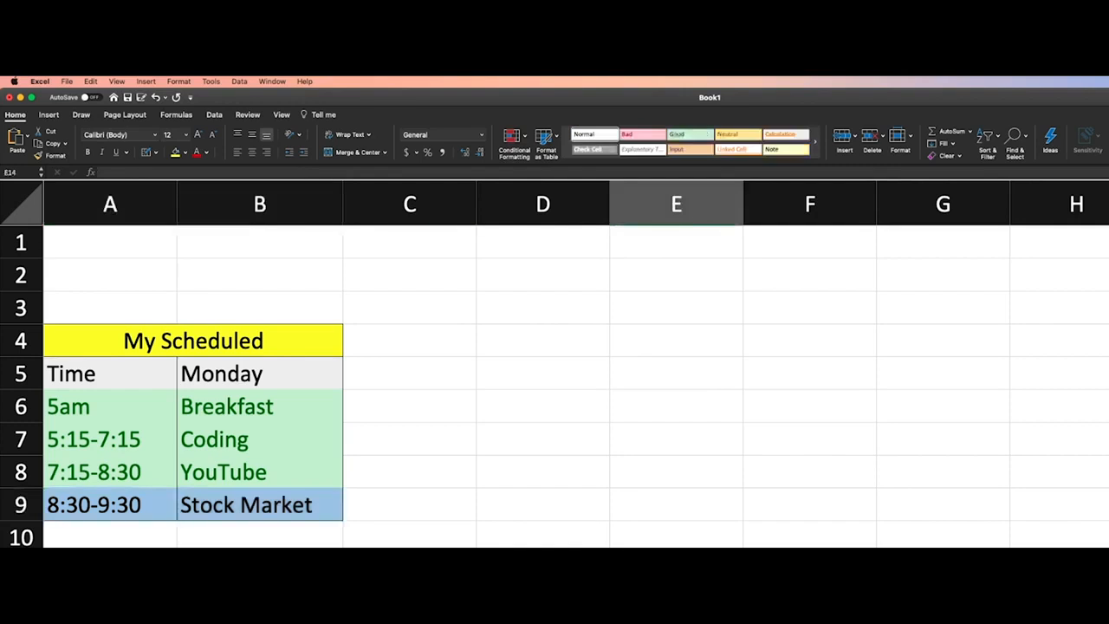
Apply the 20% - Accent3 cell style to the header and all schedule entries, A5:B9
drag(76, 372, 254, 513)
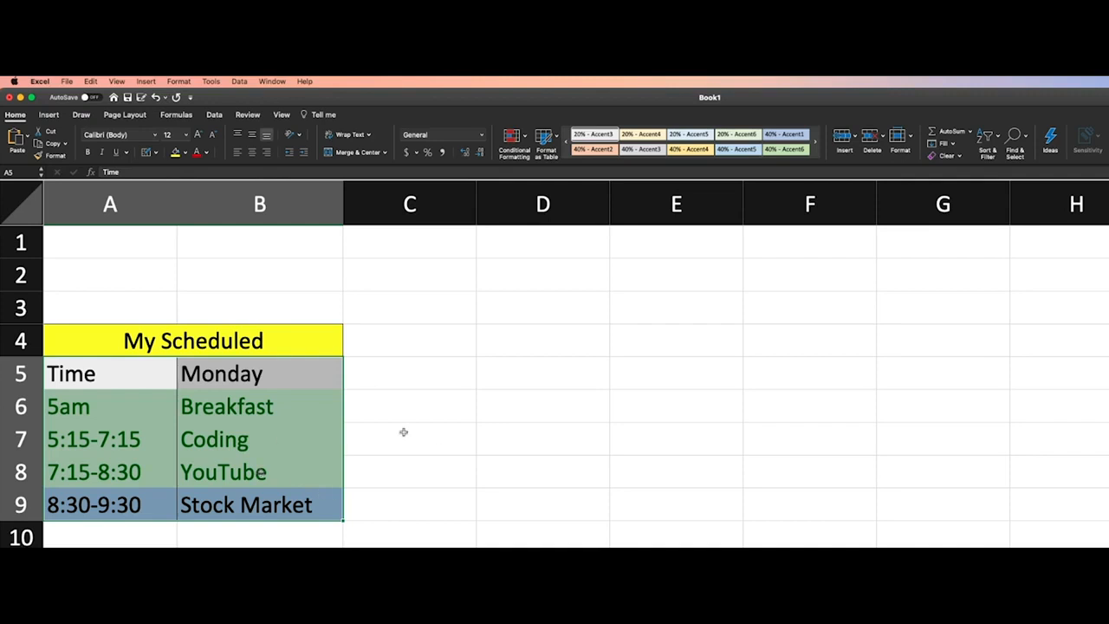
click(206, 391)
drag(109, 374, 246, 506)
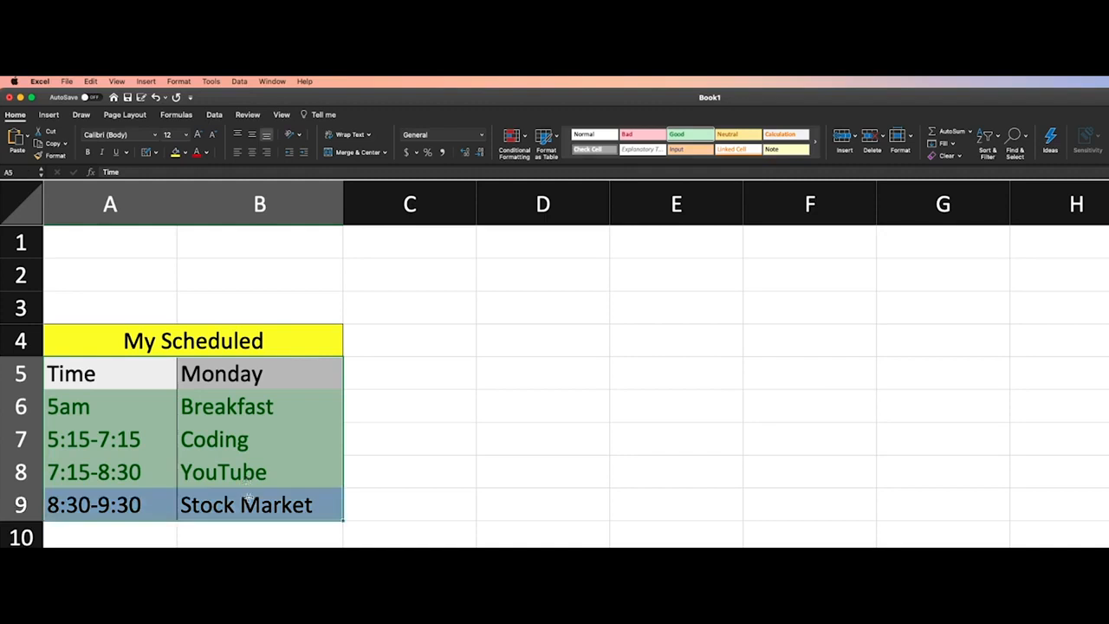
click(689, 163)
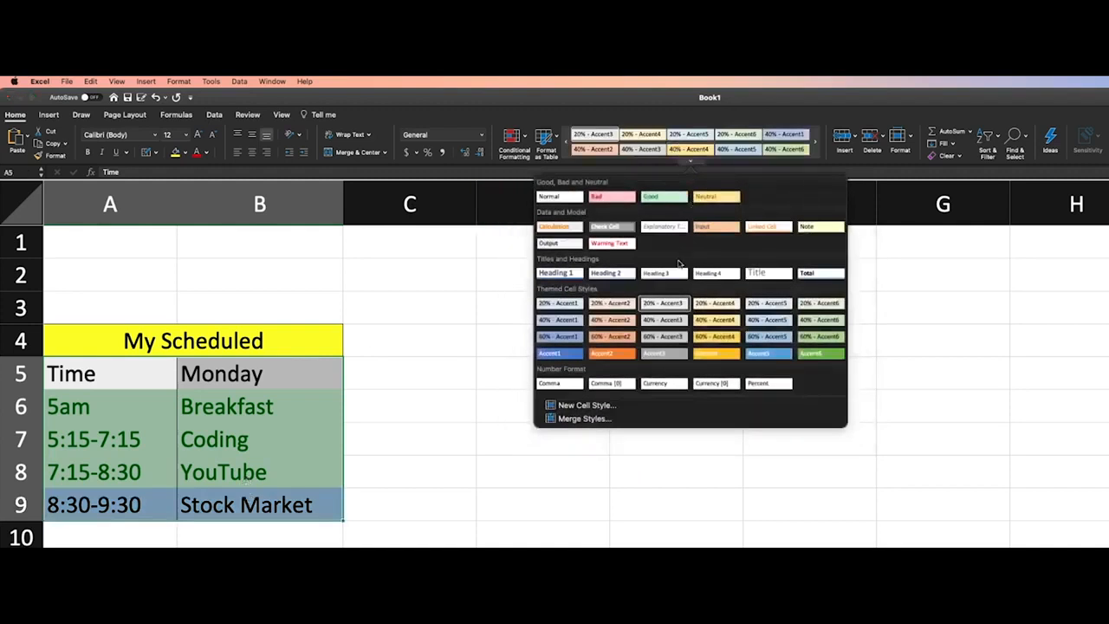
click(665, 305)
click(524, 392)
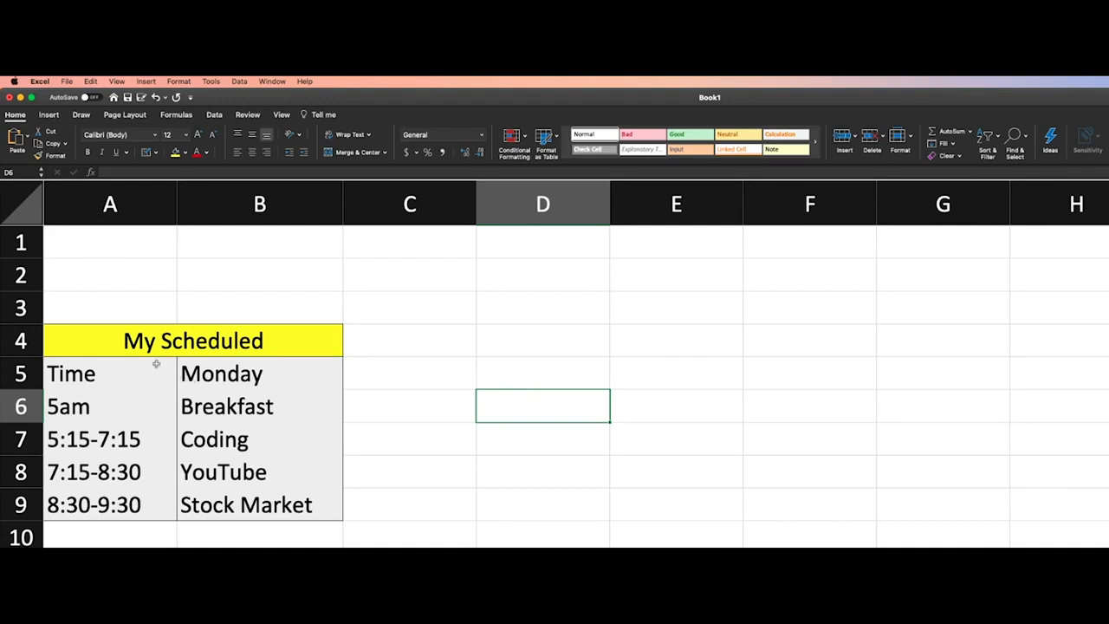
Apply All Borders to the schedule cells A5:B9 below the title
drag(87, 373, 245, 507)
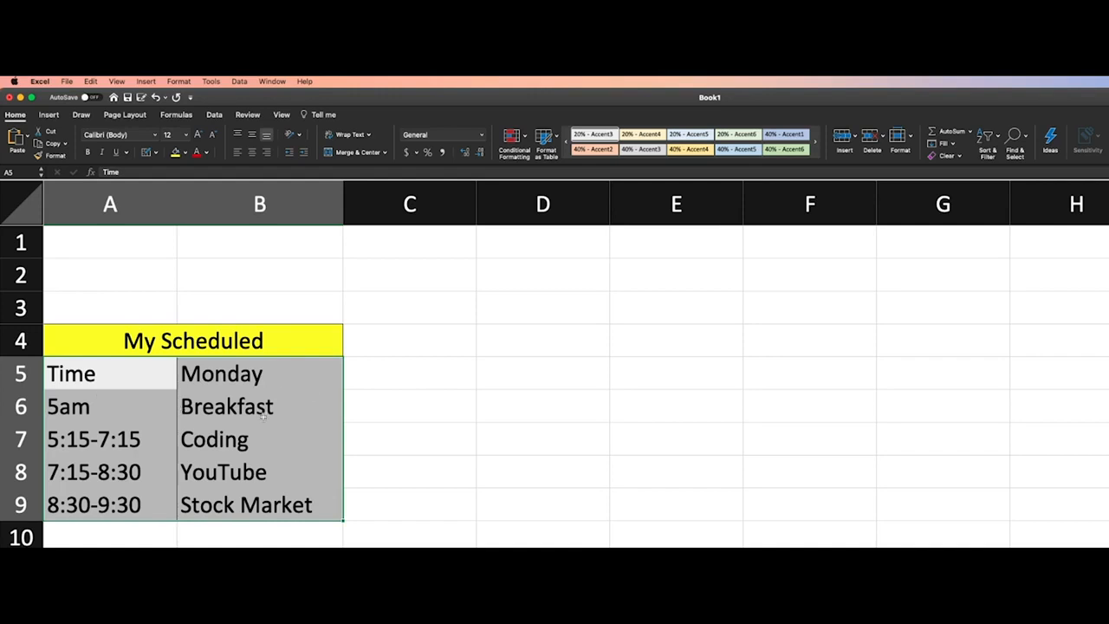
click(170, 409)
click(135, 381)
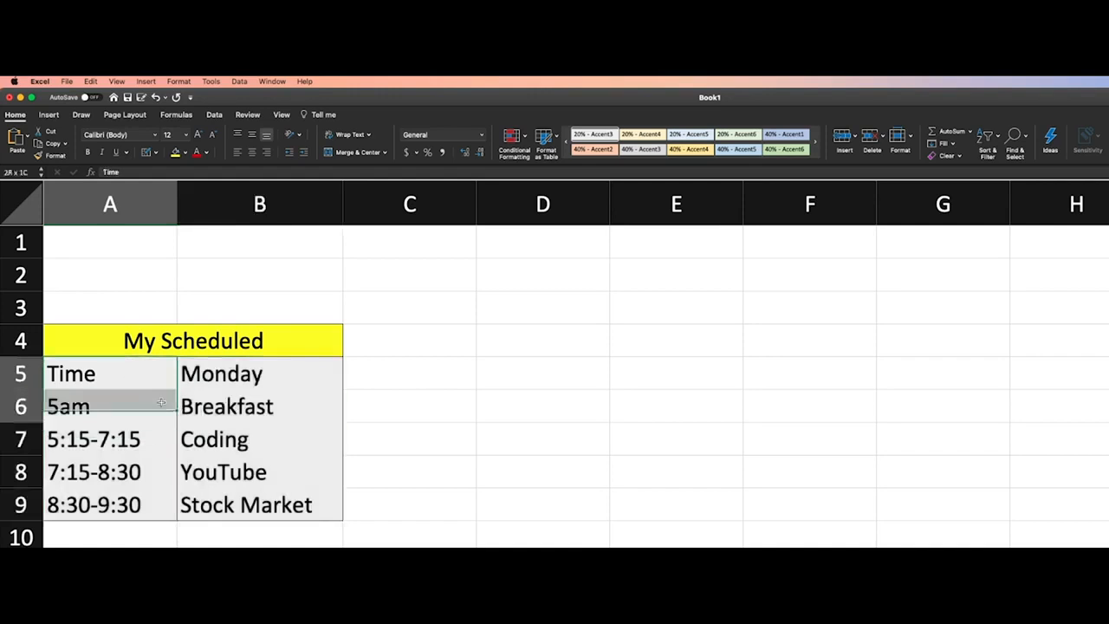
drag(146, 391, 260, 507)
click(156, 152)
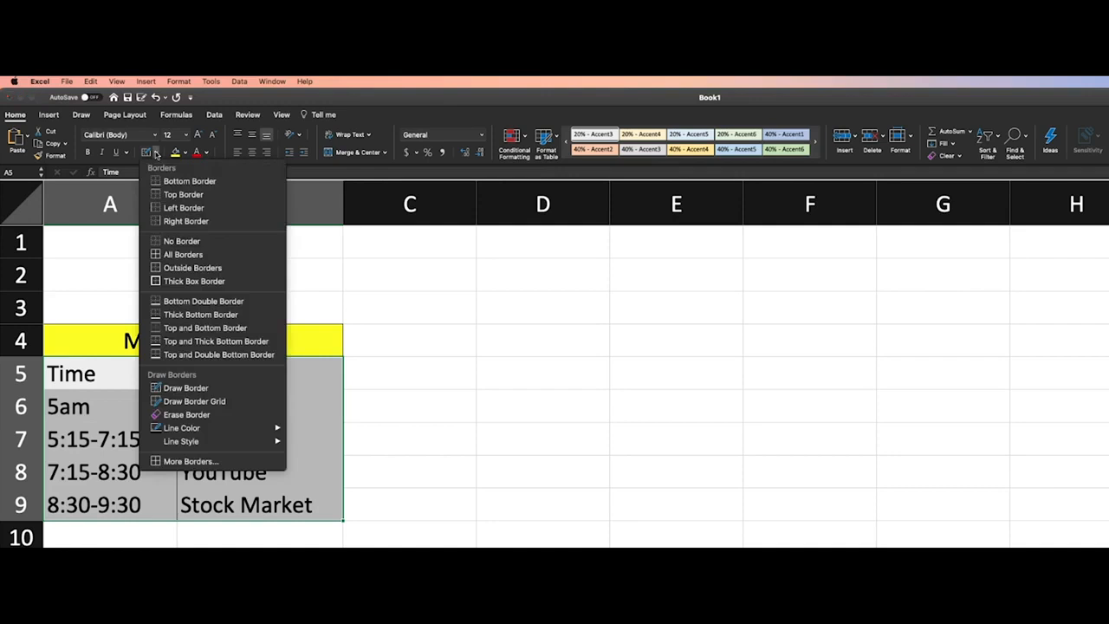
click(182, 254)
click(396, 402)
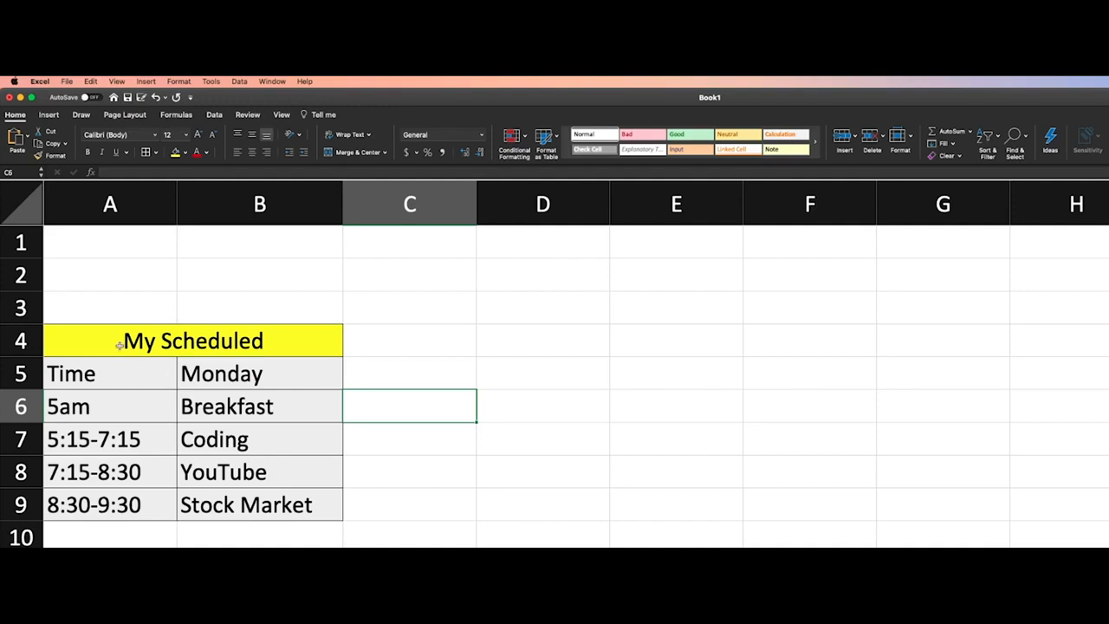
drag(112, 343, 260, 505)
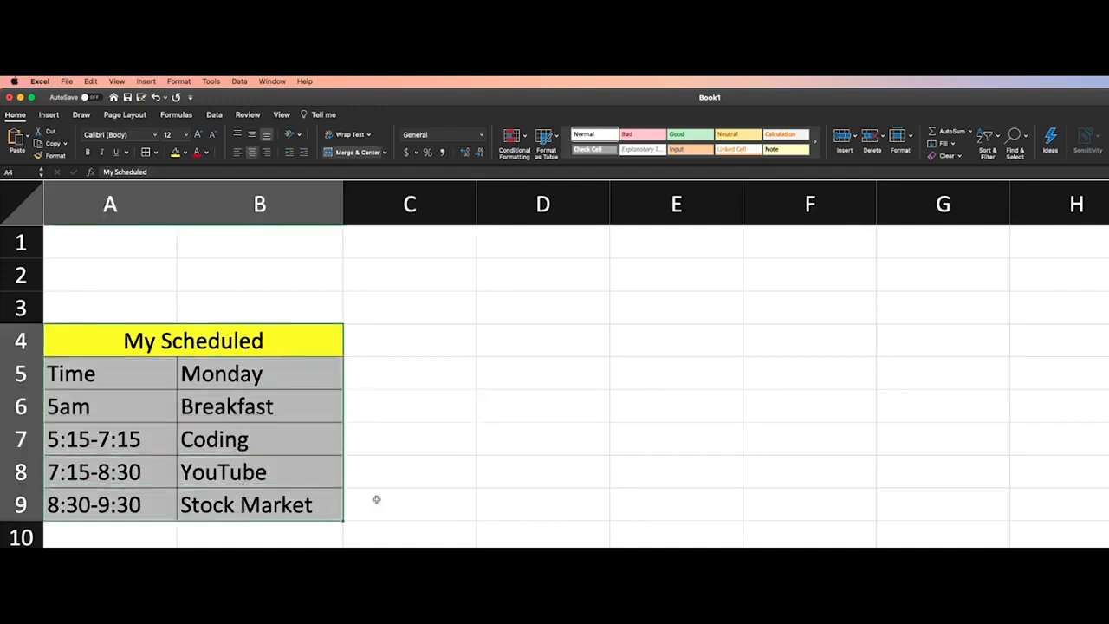
click(385, 507)
click(503, 497)
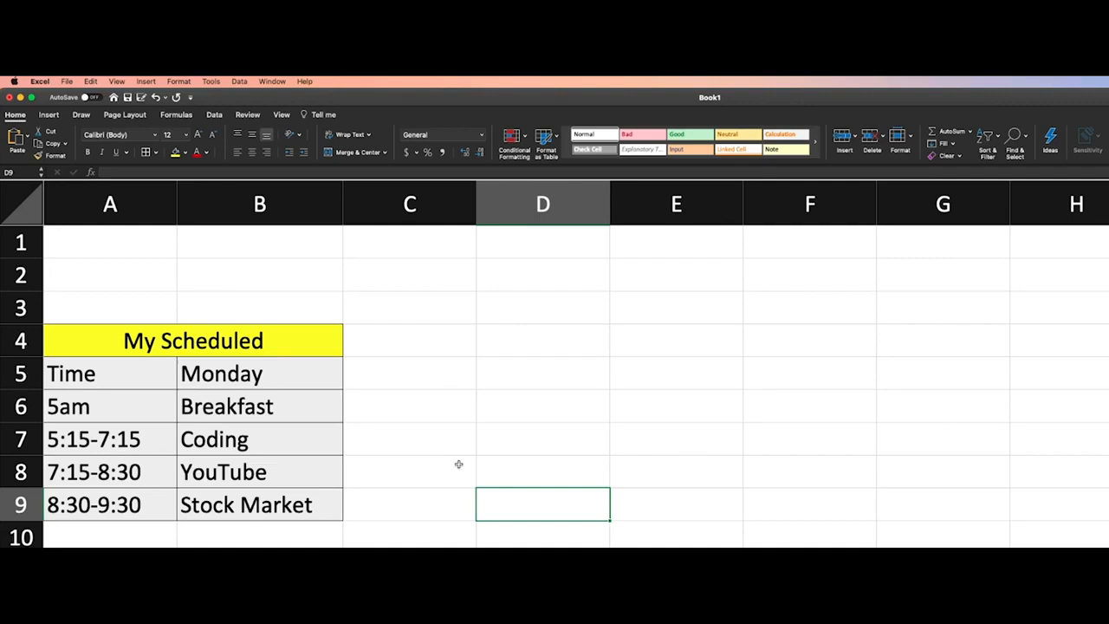
Change the font of the My Scheduled title text to Aharoni
click(184, 343)
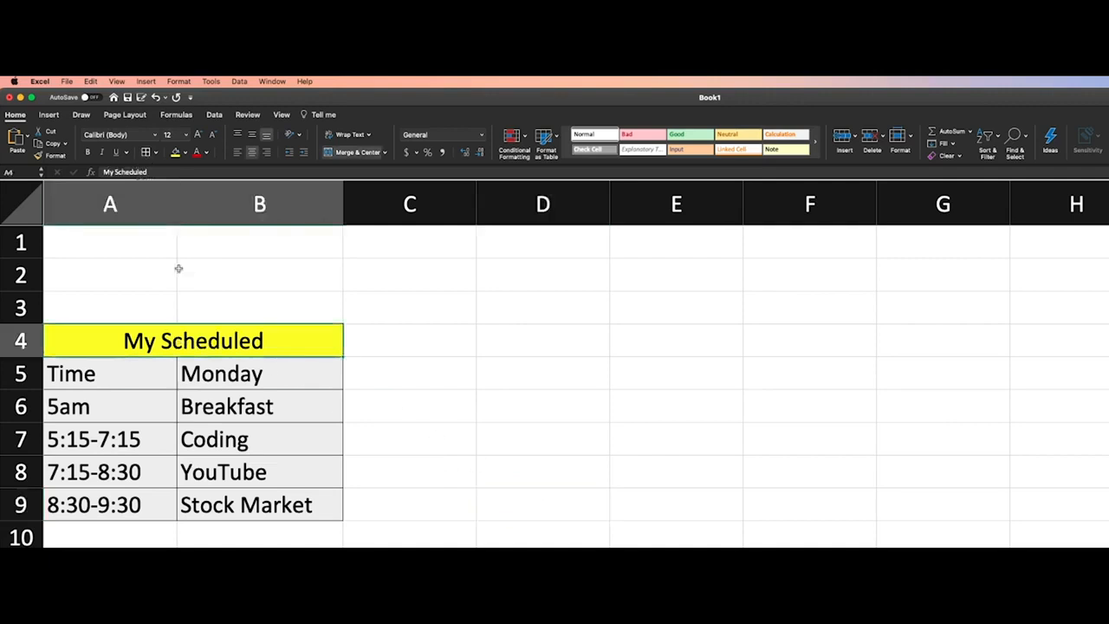
double_click(225, 341)
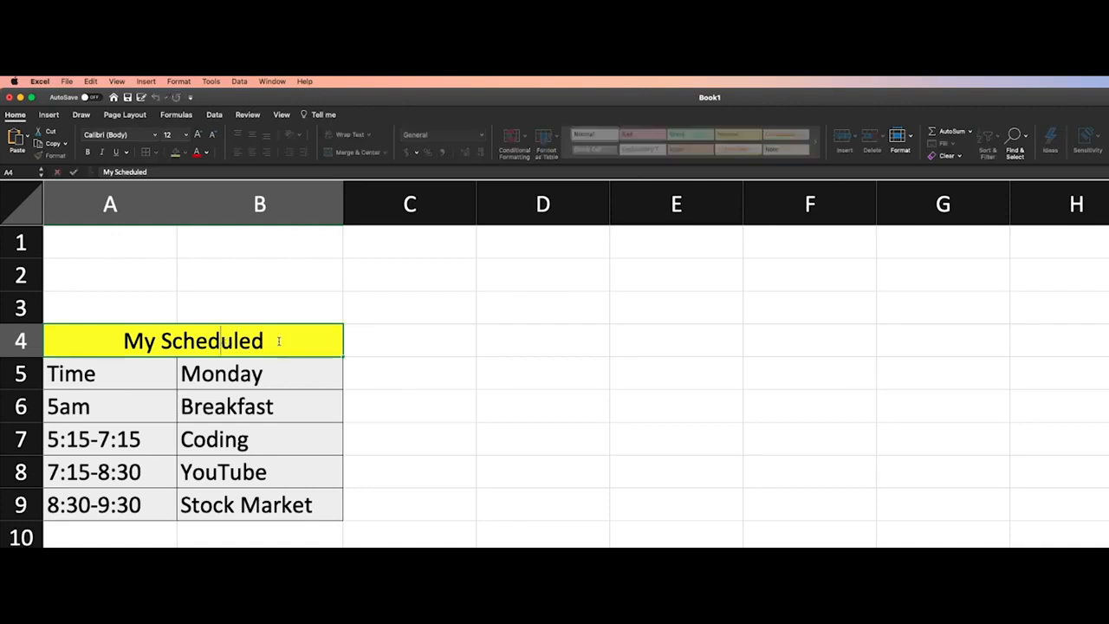
drag(274, 342, 123, 343)
click(154, 134)
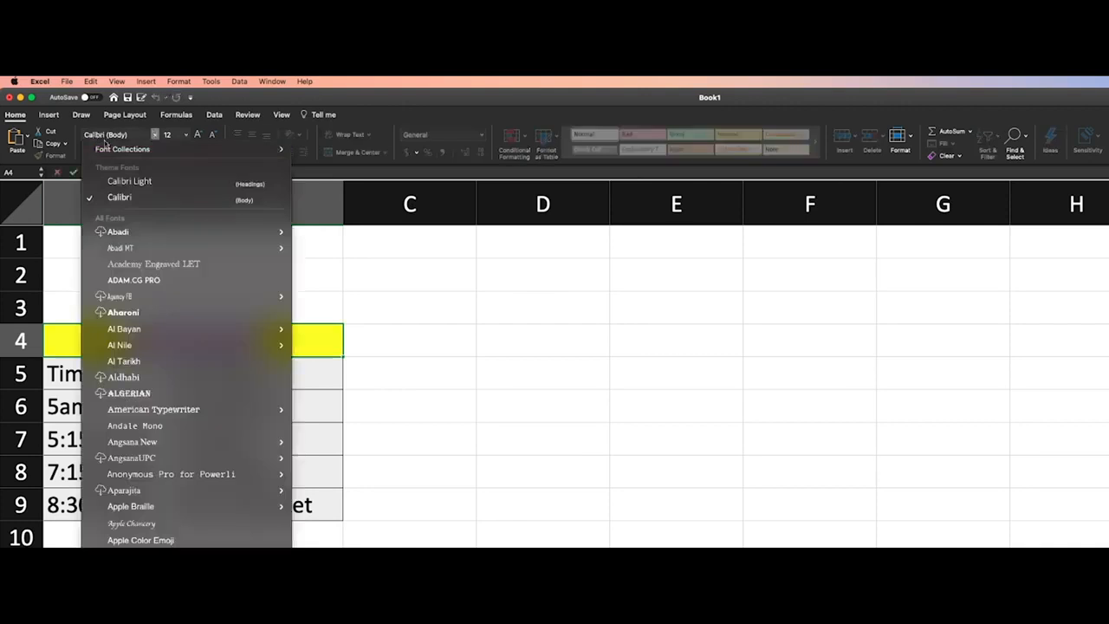
click(155, 135)
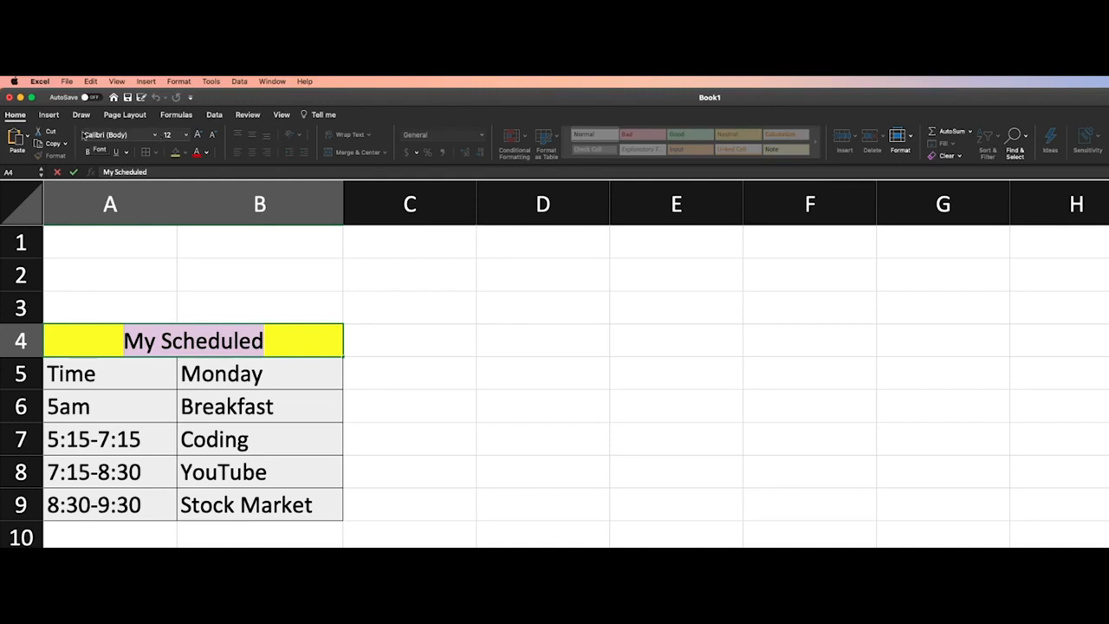
click(156, 136)
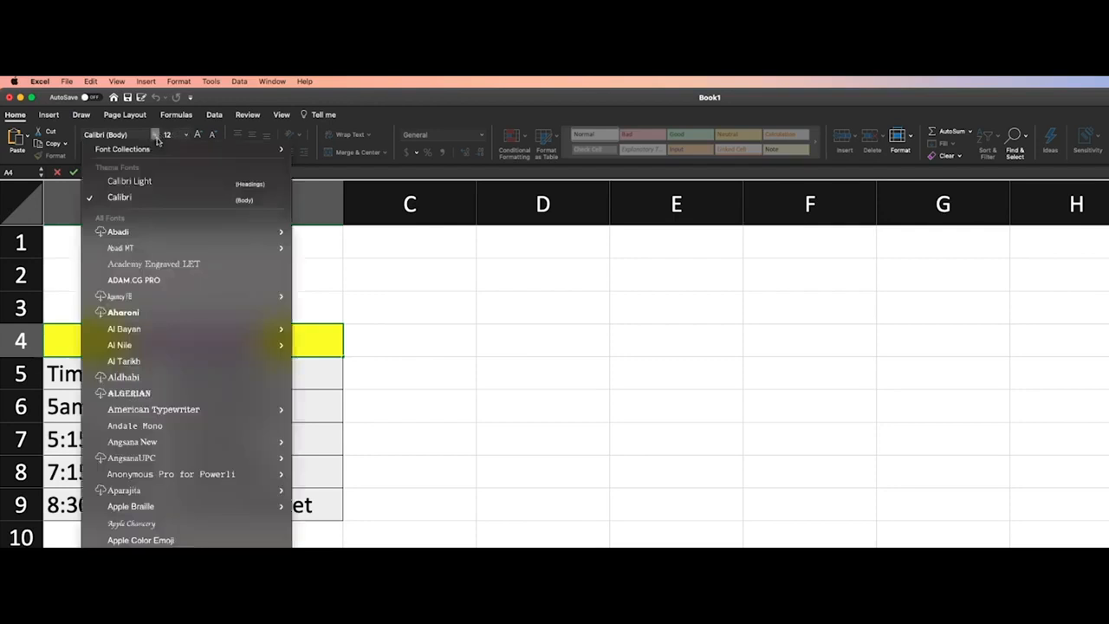
click(134, 313)
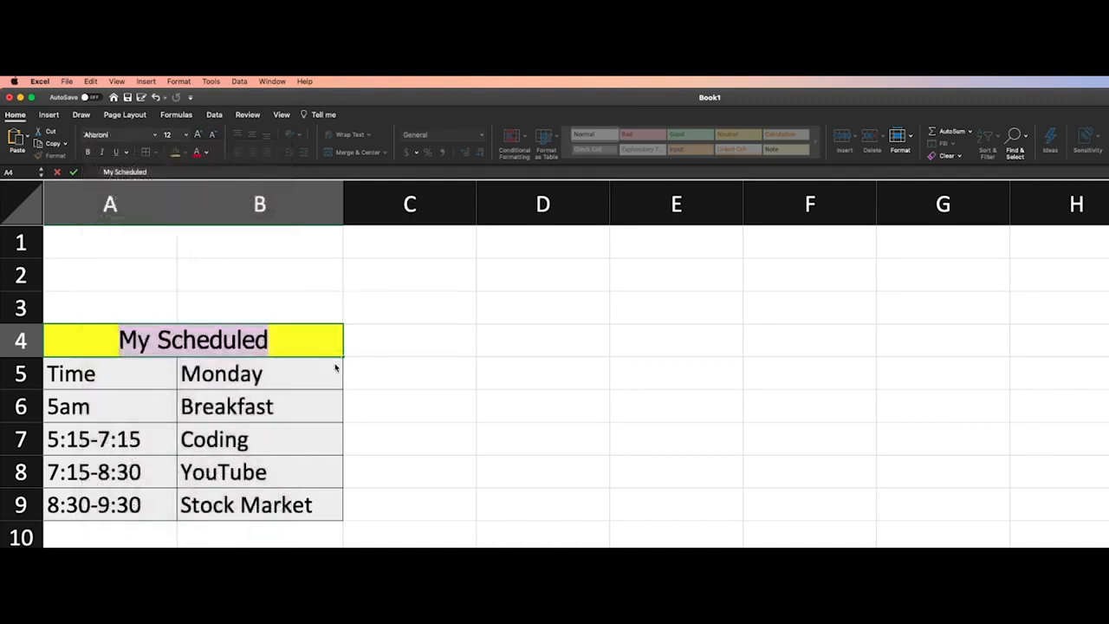
click(371, 341)
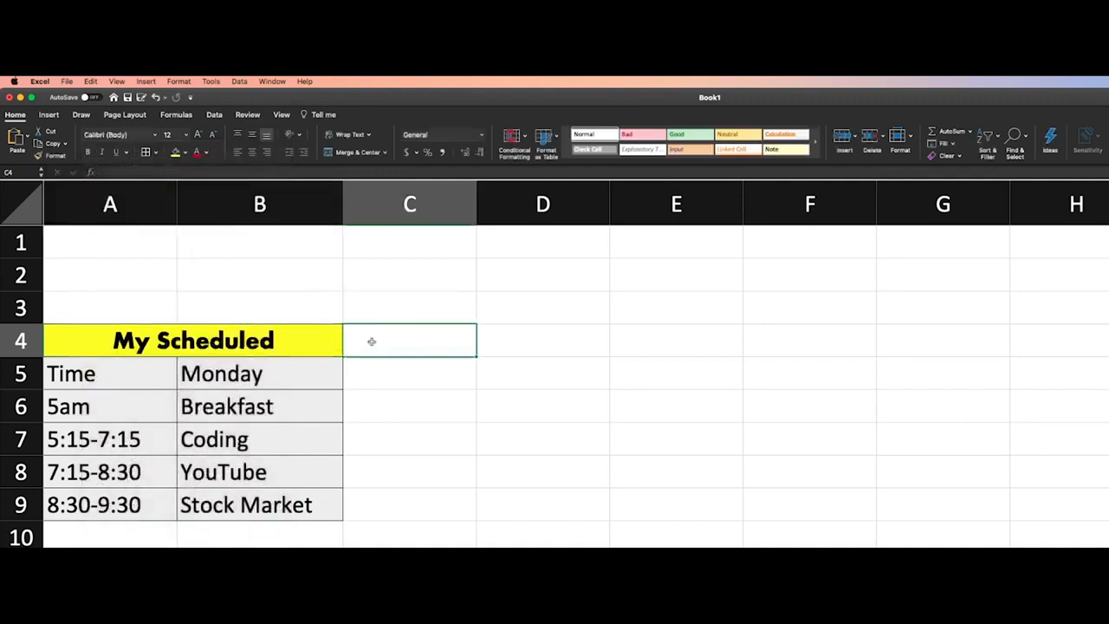
Change the My Scheduled title's font color to a dark blue theme color
click(260, 341)
double_click(275, 341)
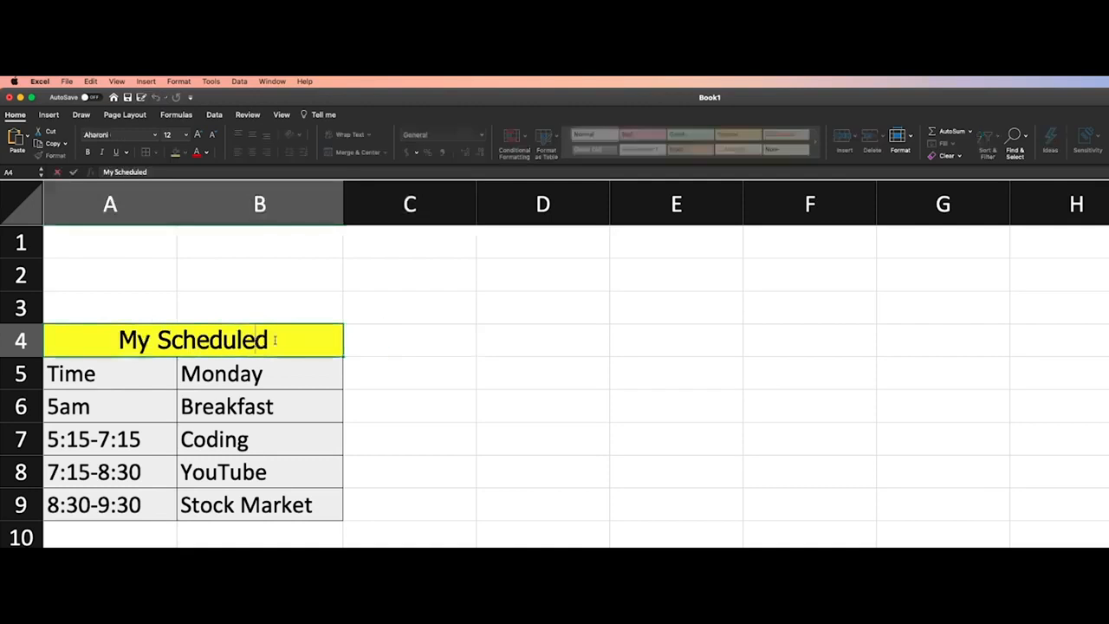
drag(273, 341, 118, 342)
click(206, 153)
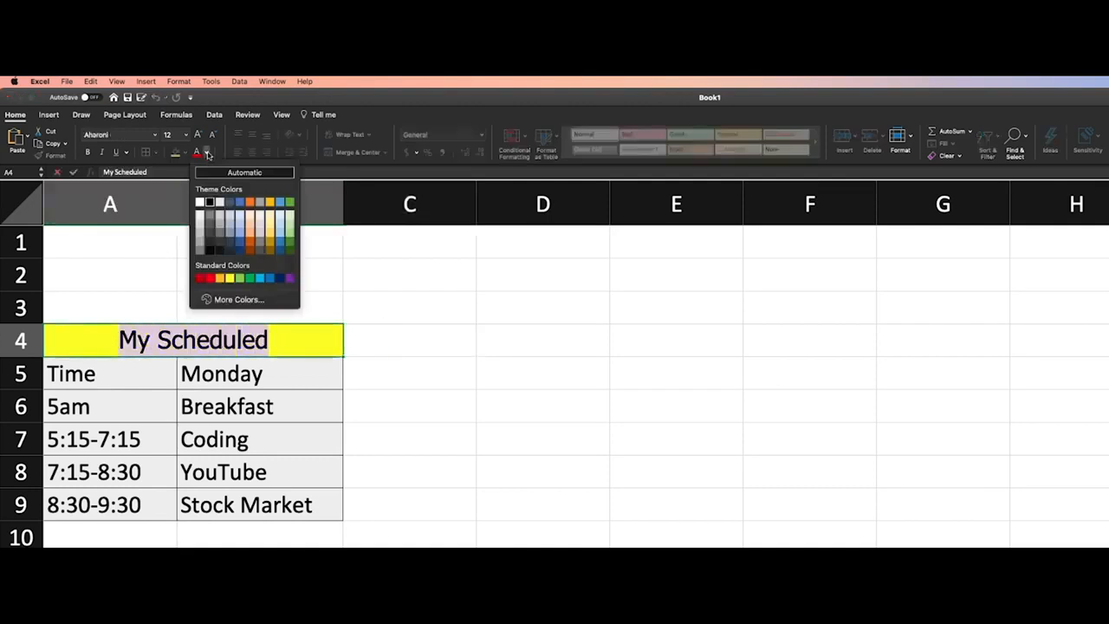
click(240, 245)
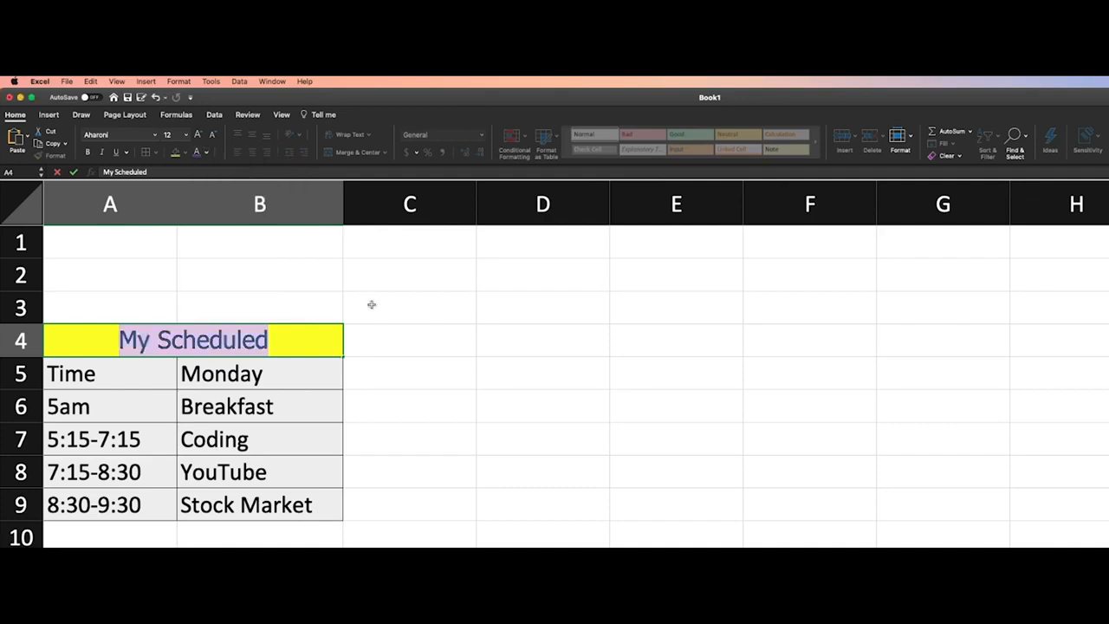
click(371, 304)
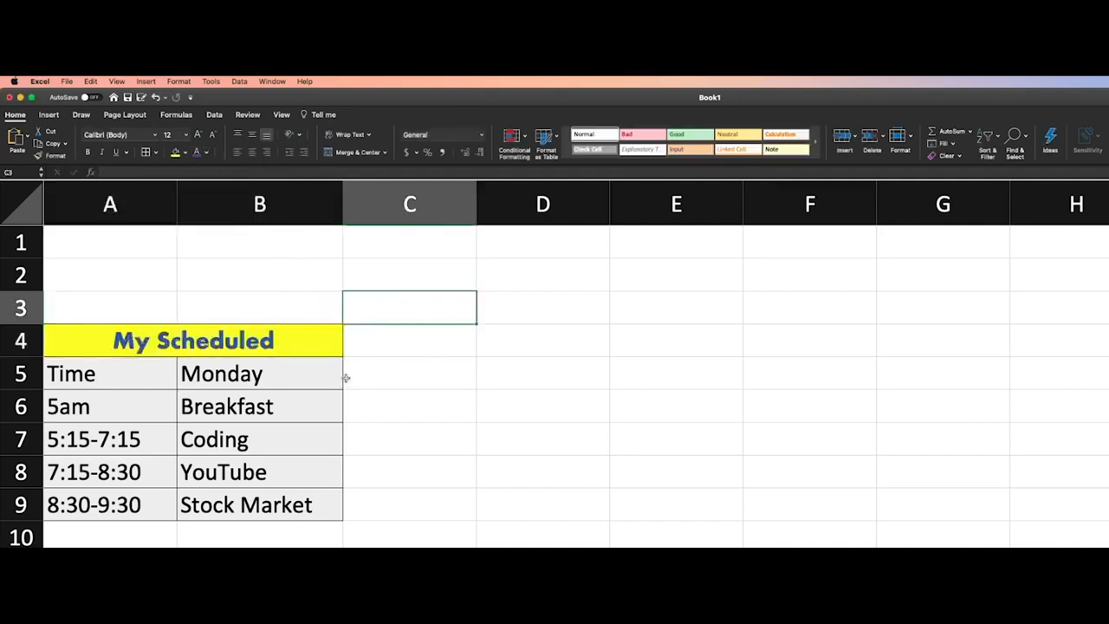
click(419, 370)
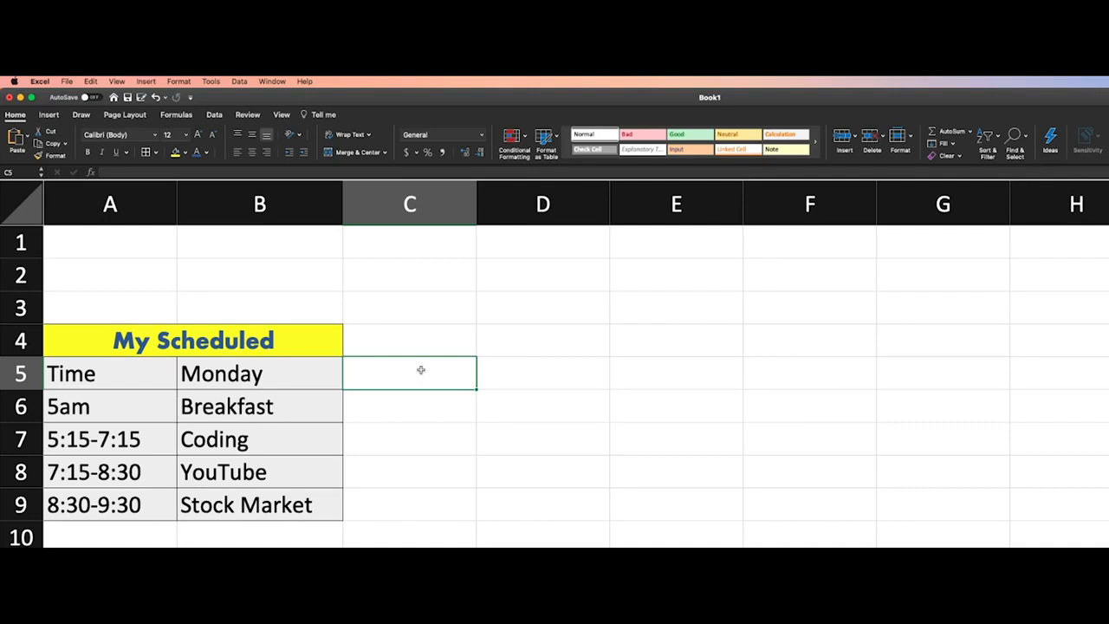
click(422, 350)
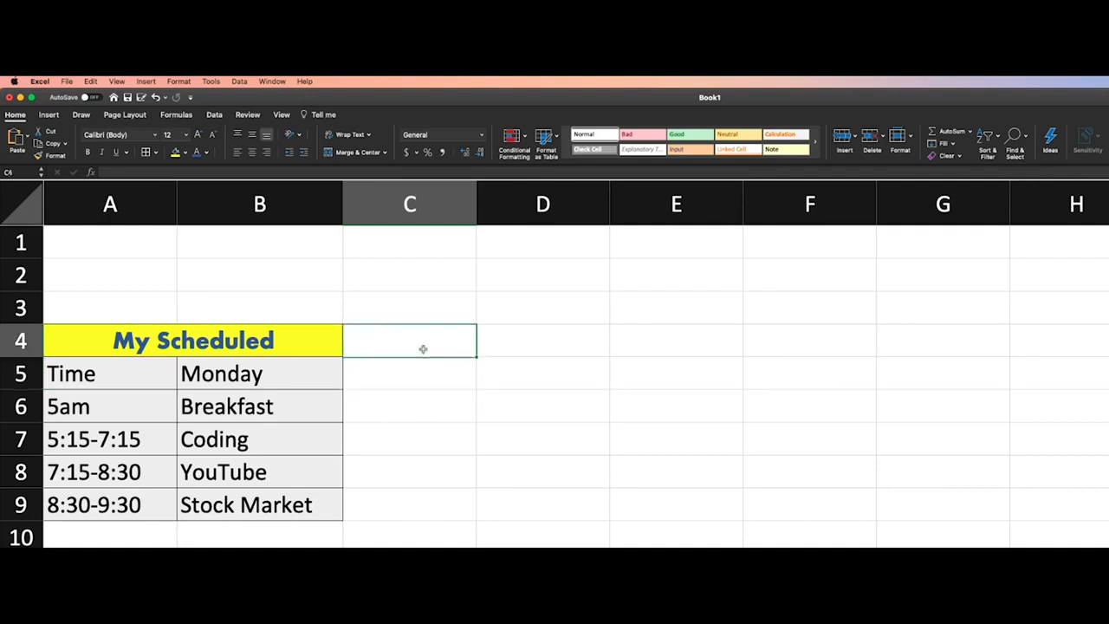
click(498, 379)
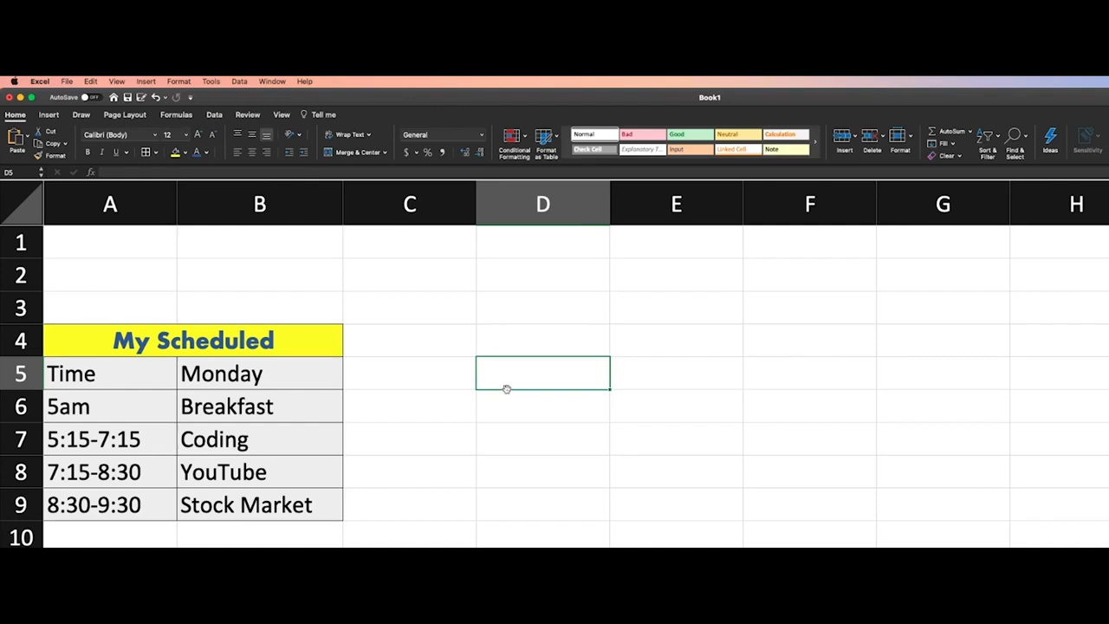
click(509, 347)
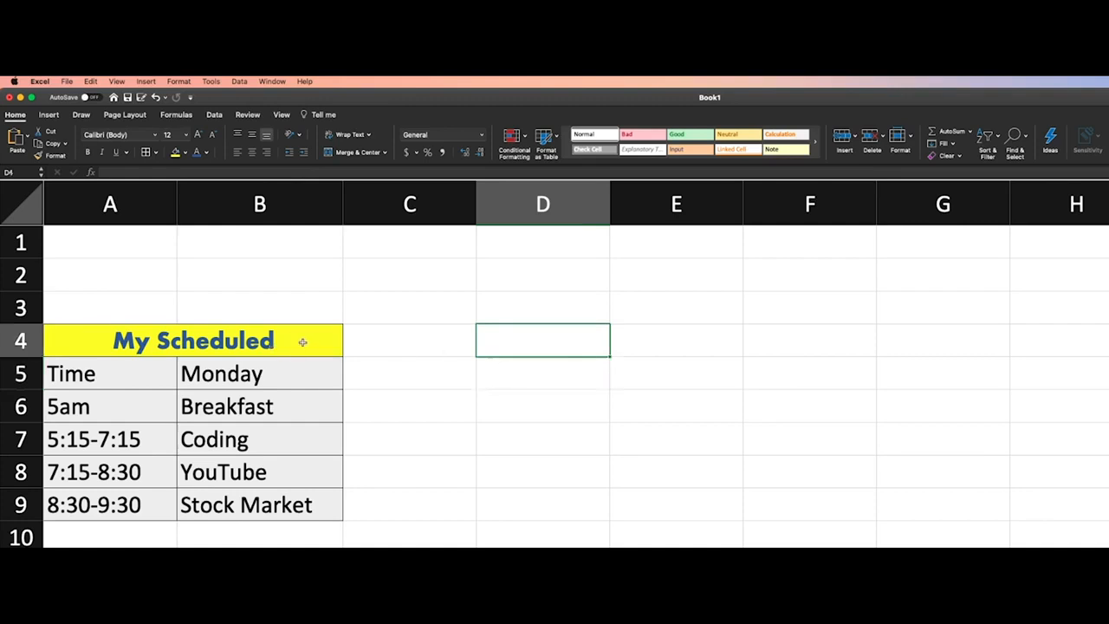
Italicize the whole My Scheduled title text in the merged cell
double_click(138, 340)
drag(120, 339, 271, 340)
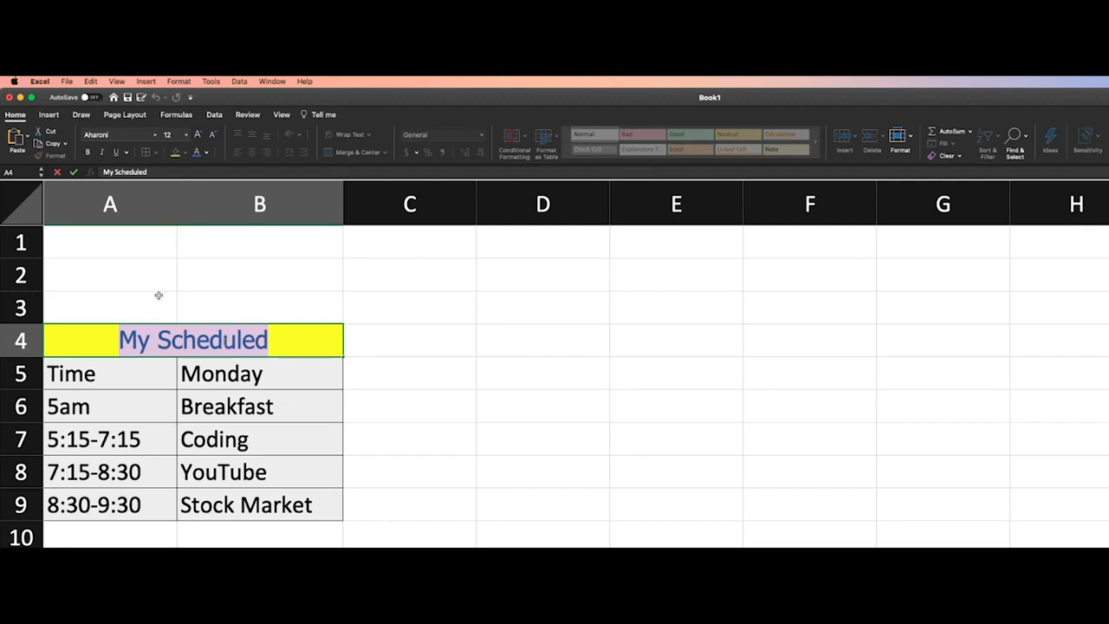
click(104, 154)
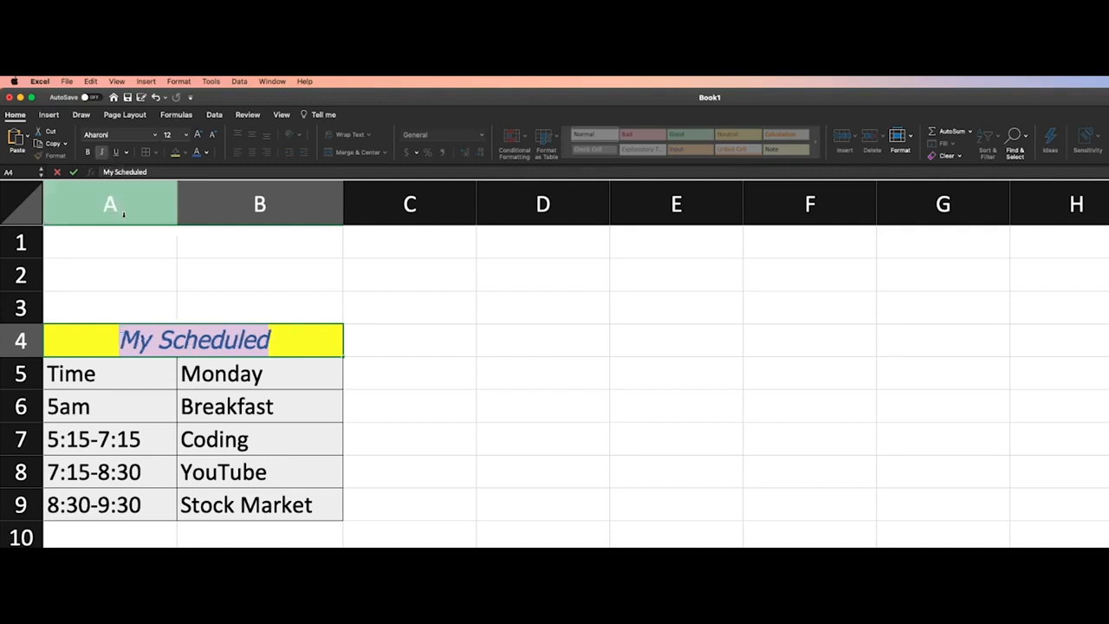
Remove the italic formatting from the whole My Scheduled title text in the merged cell
click(186, 344)
drag(162, 339, 154, 340)
click(173, 342)
drag(103, 334, 292, 337)
click(292, 337)
mouse_move(150, 339)
mouse_down()
mouse_move(173, 339)
mouse_move(152, 339)
mouse_up()
click(162, 338)
click(161, 339)
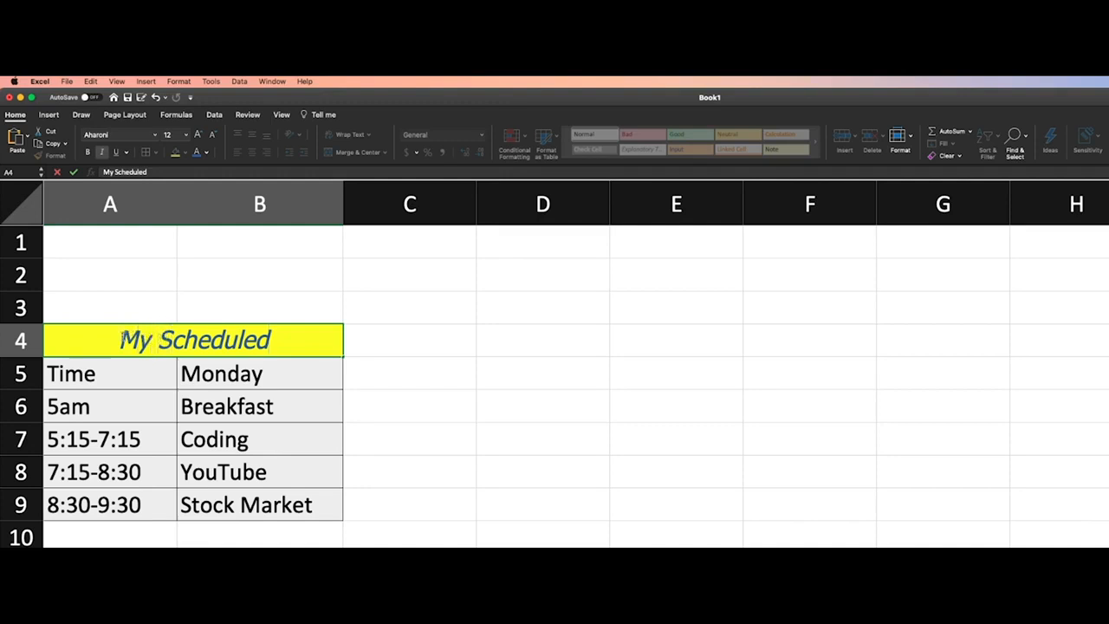
drag(122, 340, 271, 339)
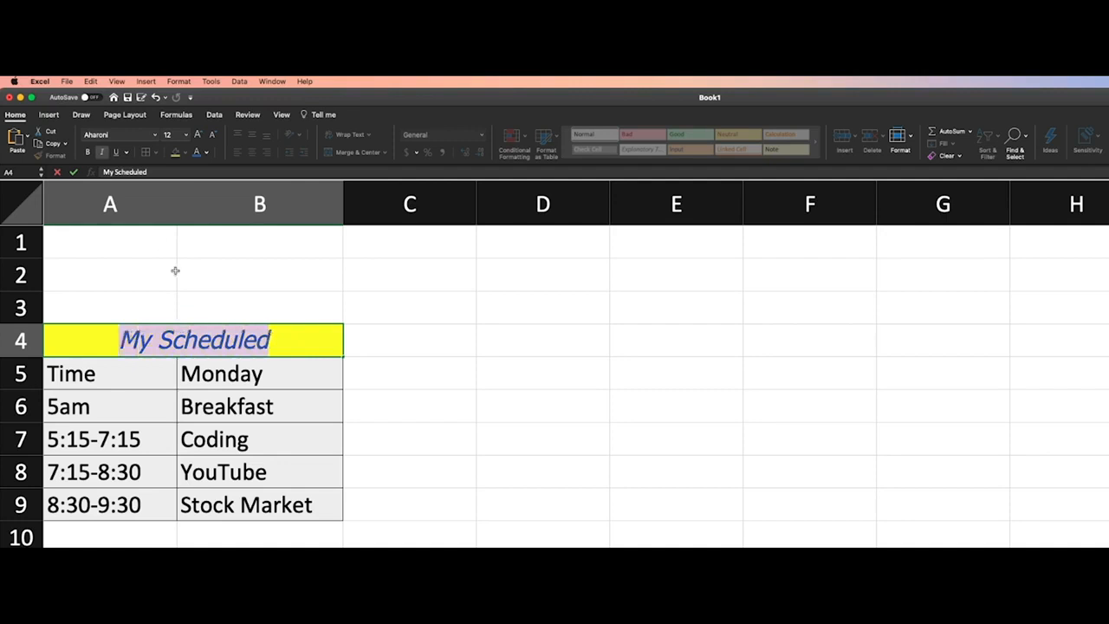
click(103, 153)
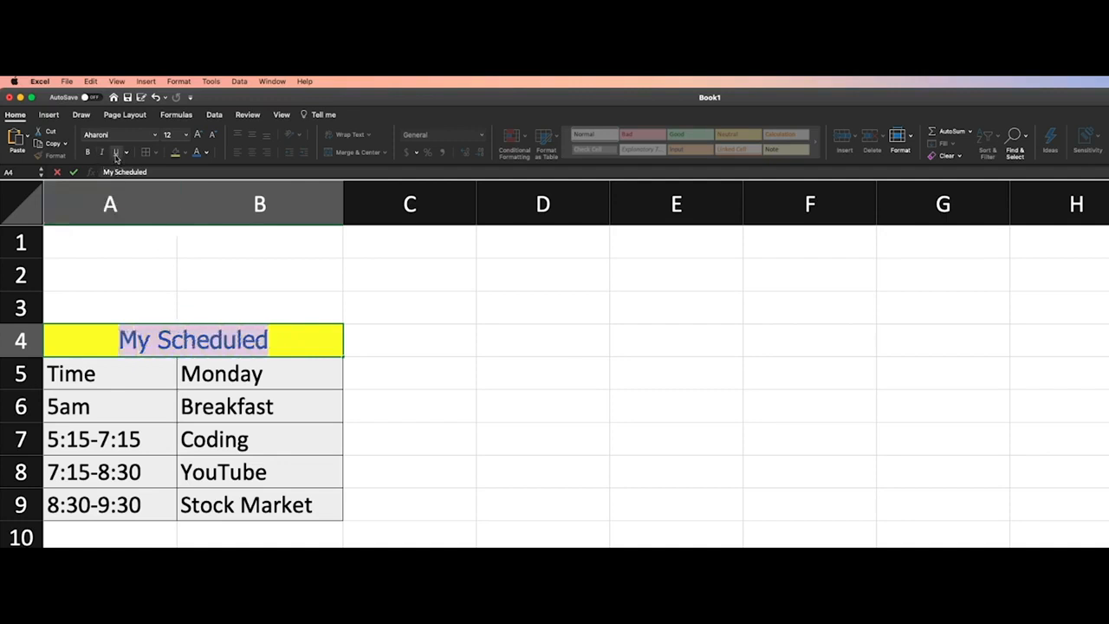
Try single Underline and Double Underline on the My Scheduled title text and remove the underline
click(116, 152)
click(119, 153)
click(127, 154)
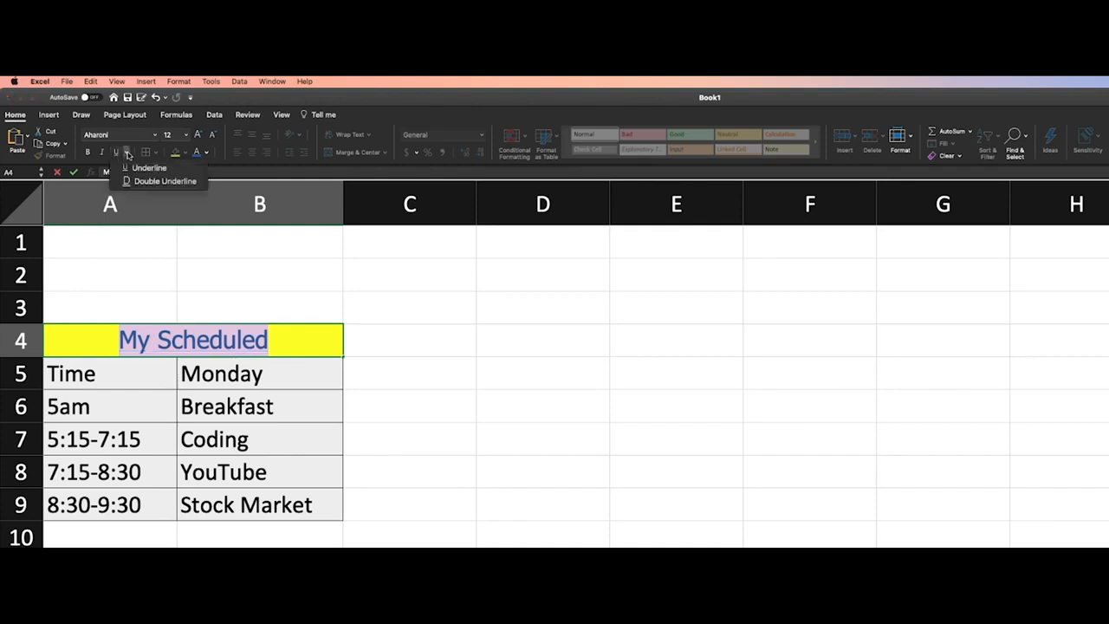
click(177, 170)
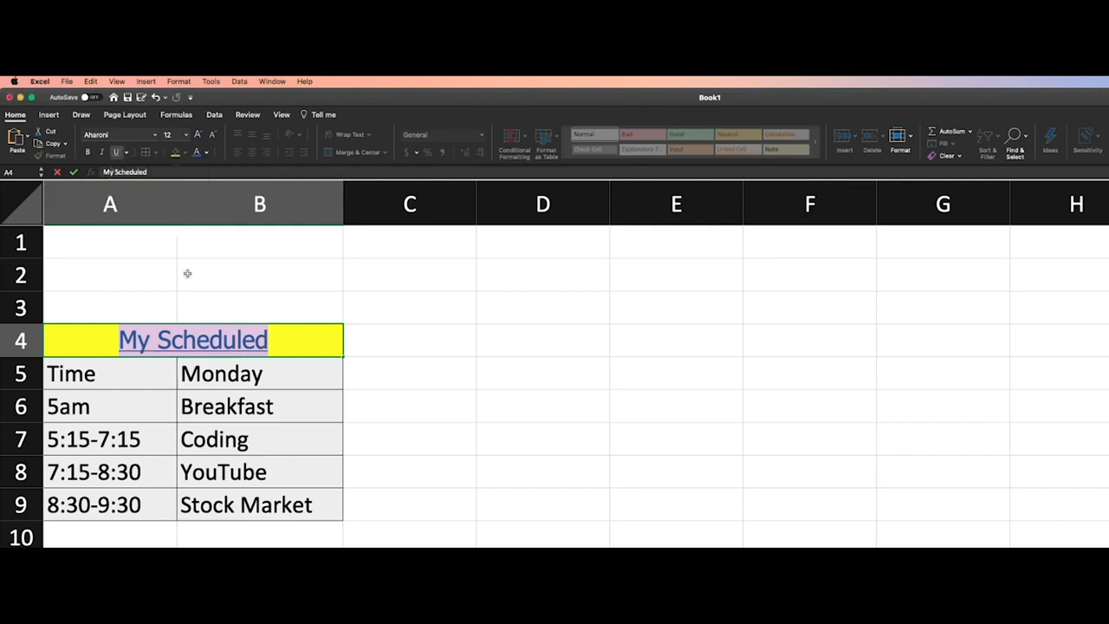
click(126, 153)
click(127, 181)
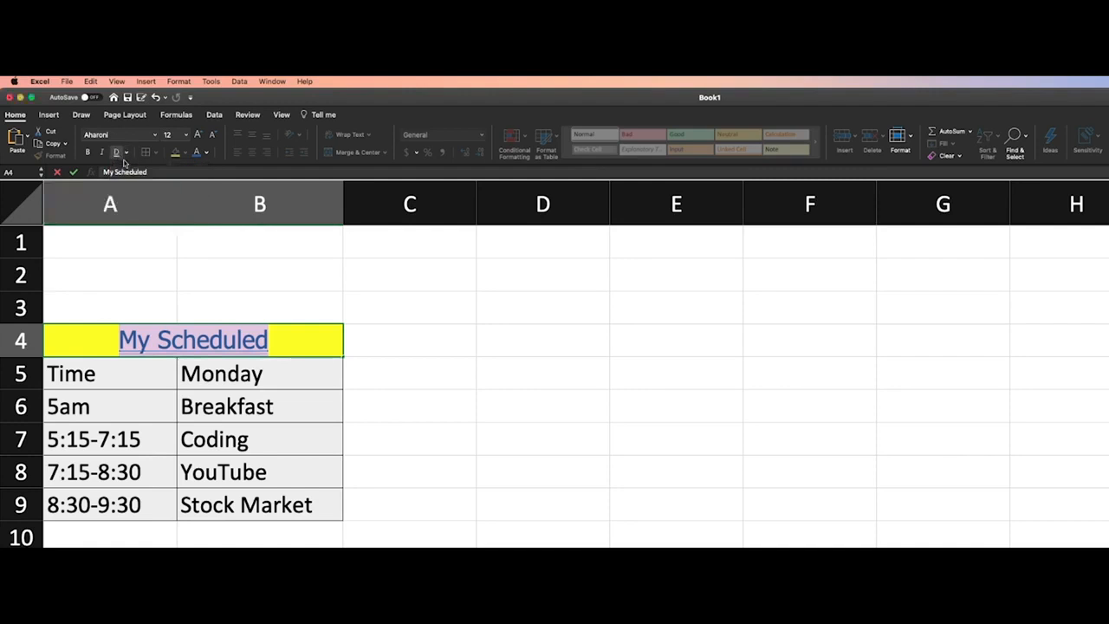
click(125, 153)
click(149, 167)
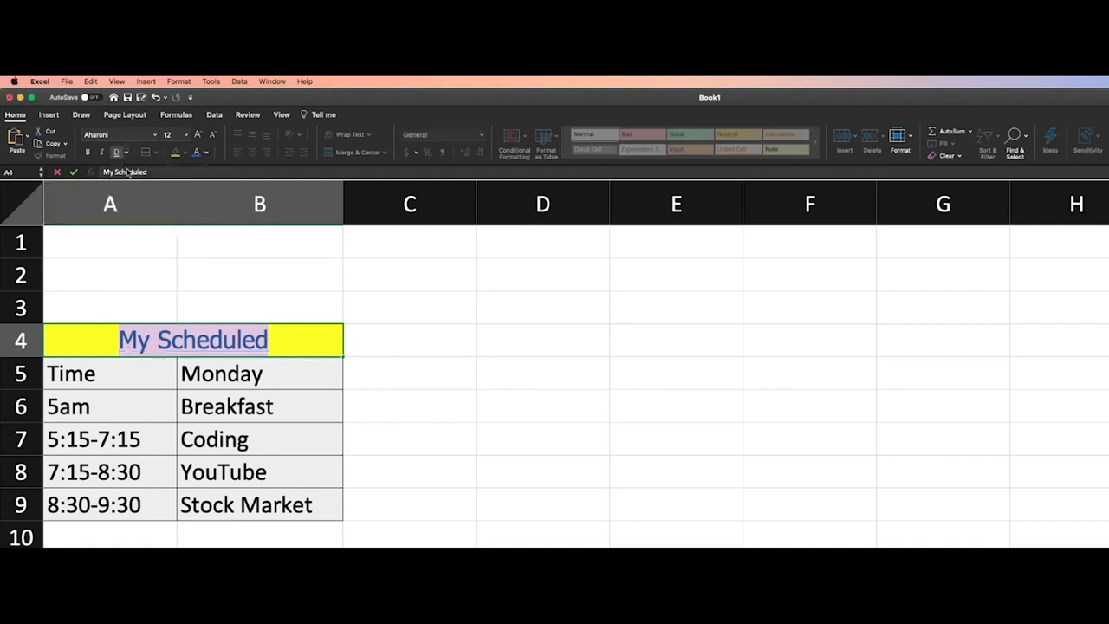
Make the My Scheduled title text bold and finish editing the merged cell
click(91, 158)
click(124, 299)
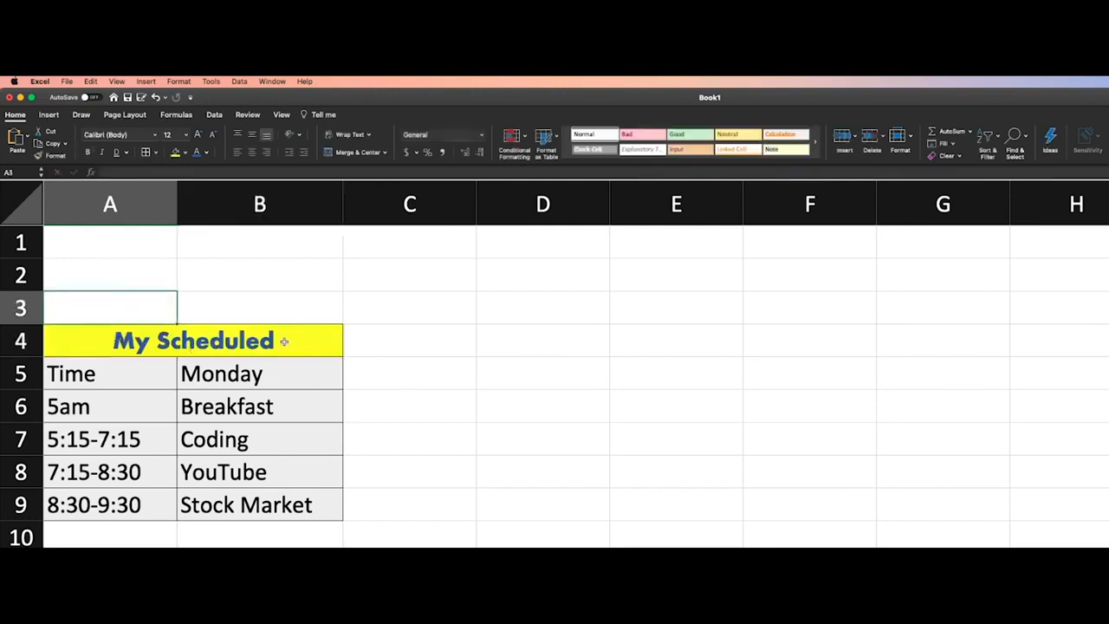
click(226, 339)
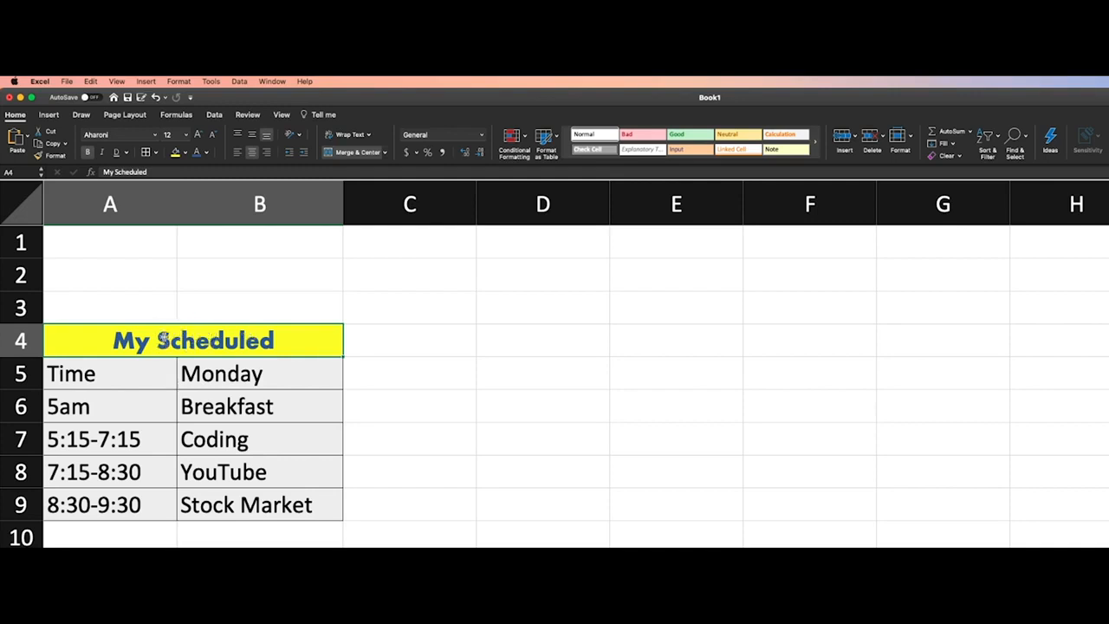
drag(147, 371, 250, 496)
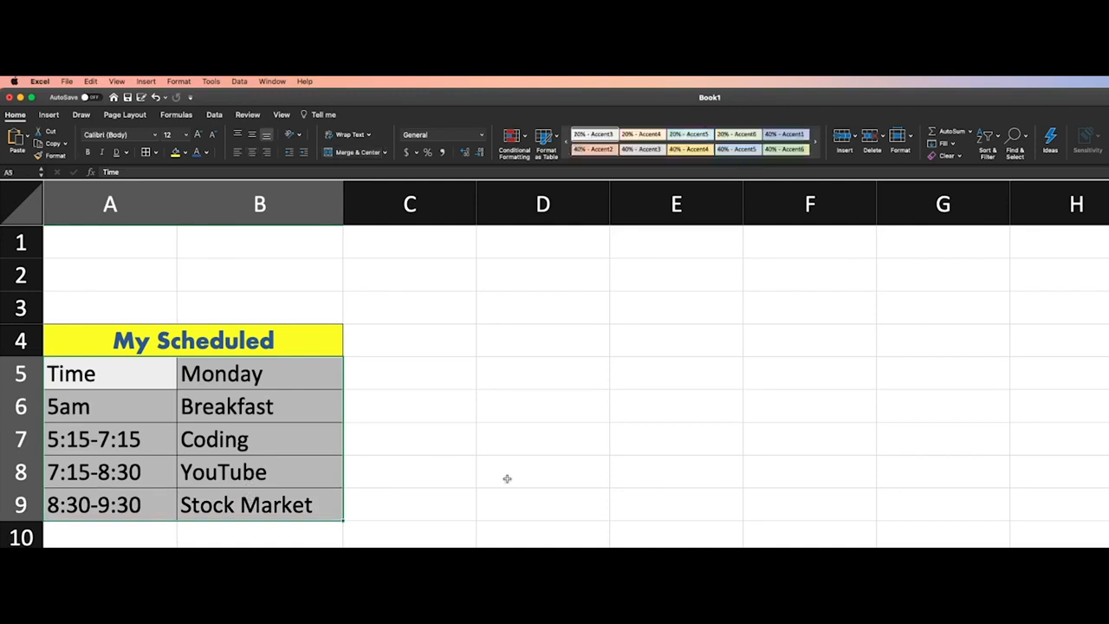
click(398, 415)
click(274, 375)
click(258, 400)
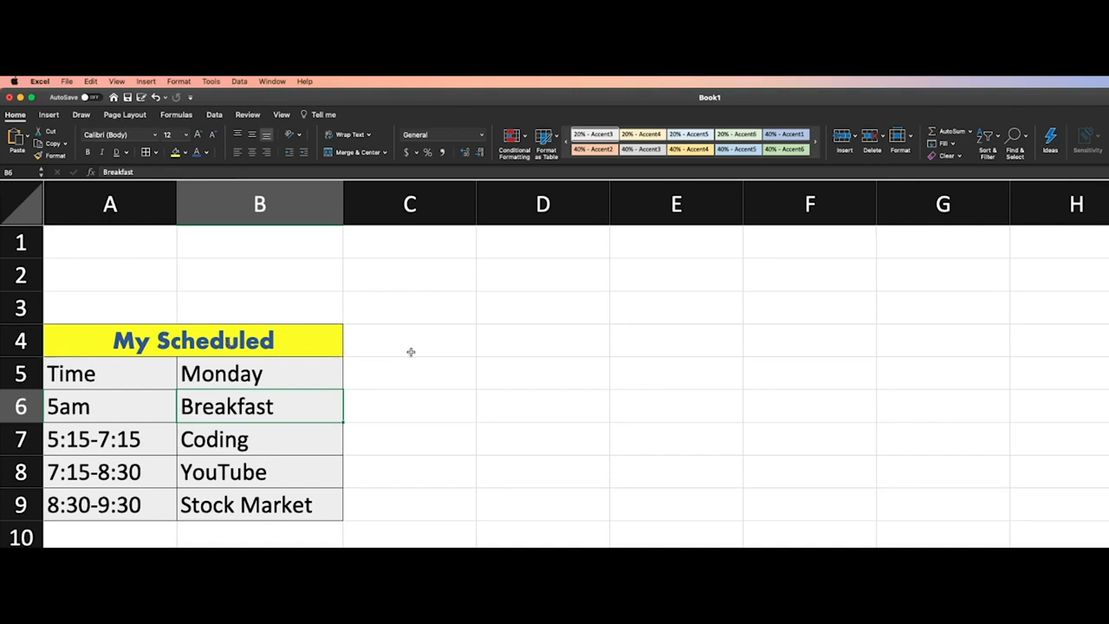
Copy the My Scheduled title's formatting with Format Painter onto the schedule cells A5:B8
click(149, 343)
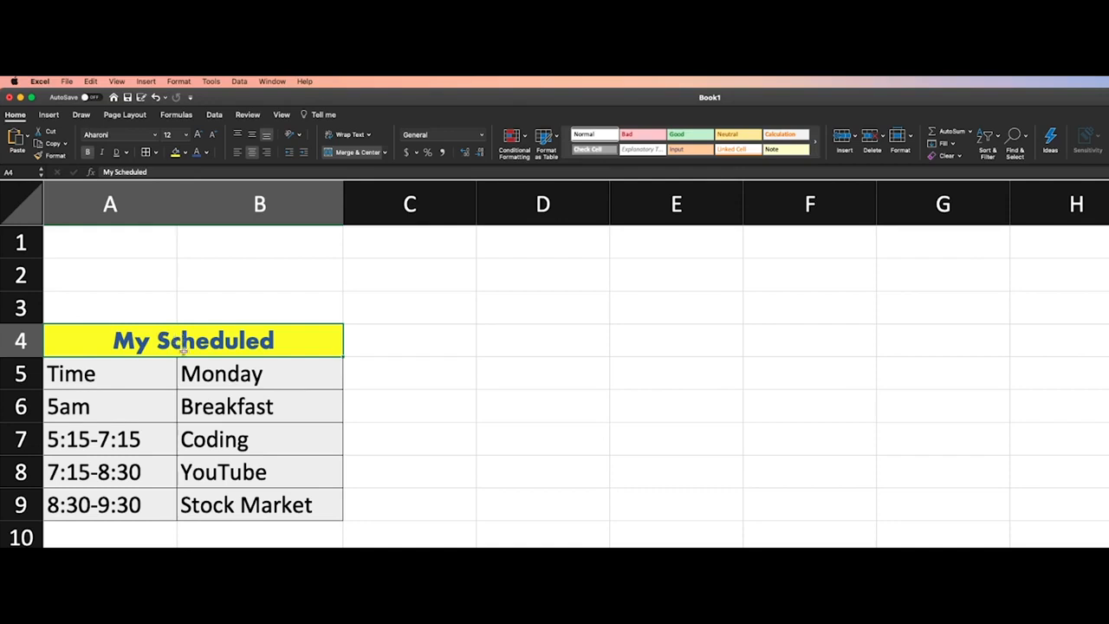
click(56, 155)
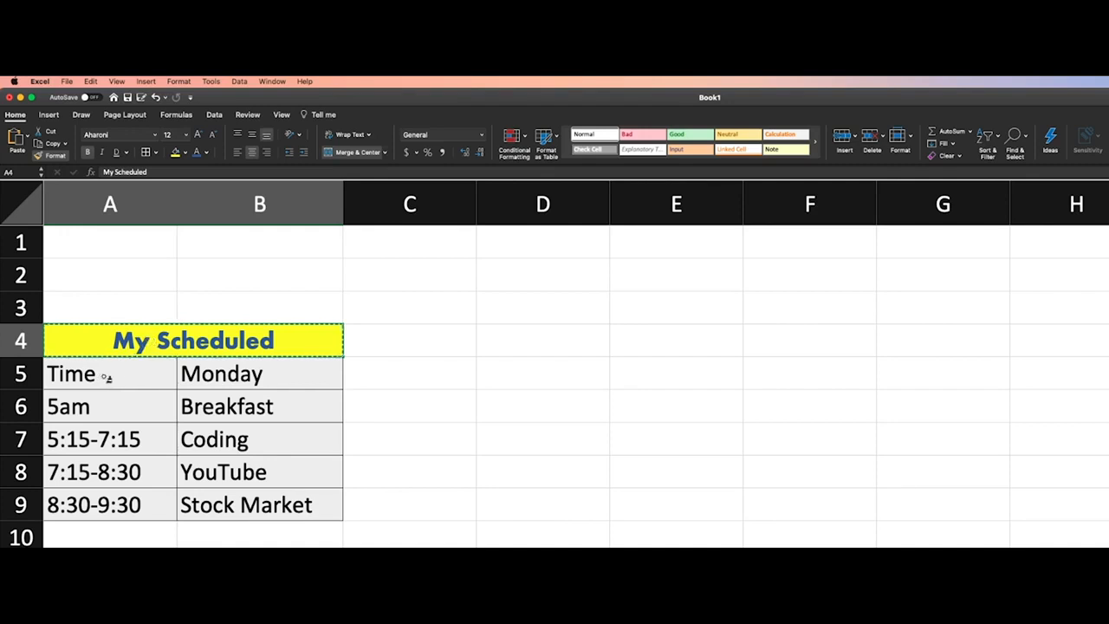
mouse_move(88, 374)
mouse_down()
mouse_move(208, 376)
mouse_move(245, 496)
mouse_move(244, 474)
mouse_move(312, 477)
mouse_up()
click(435, 421)
right_click(434, 423)
click(421, 430)
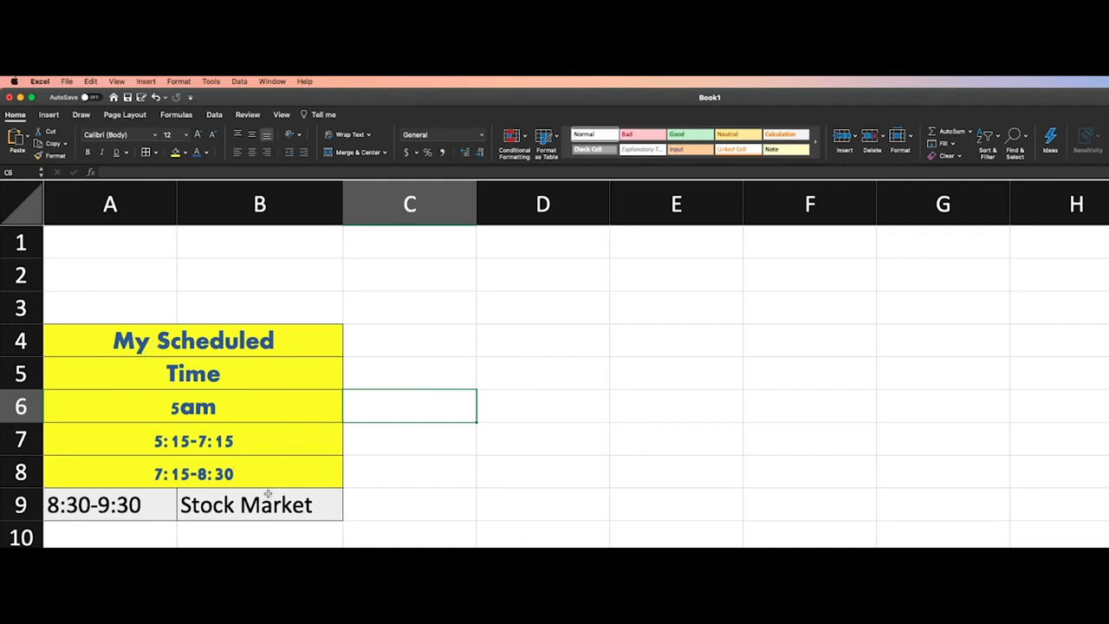
click(471, 384)
key(Left)
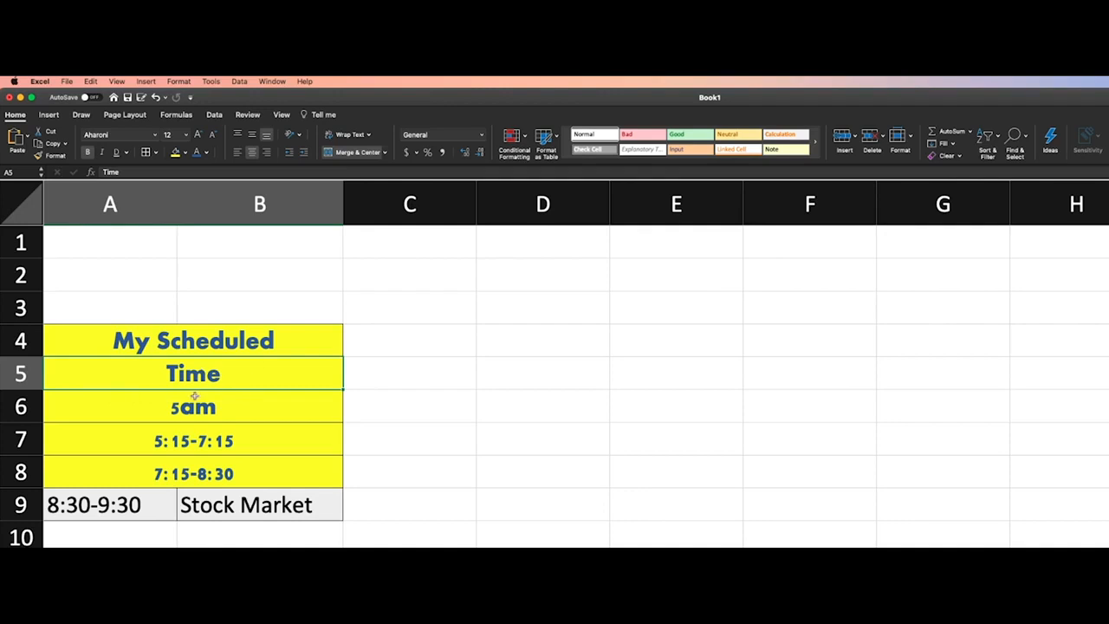
click(174, 412)
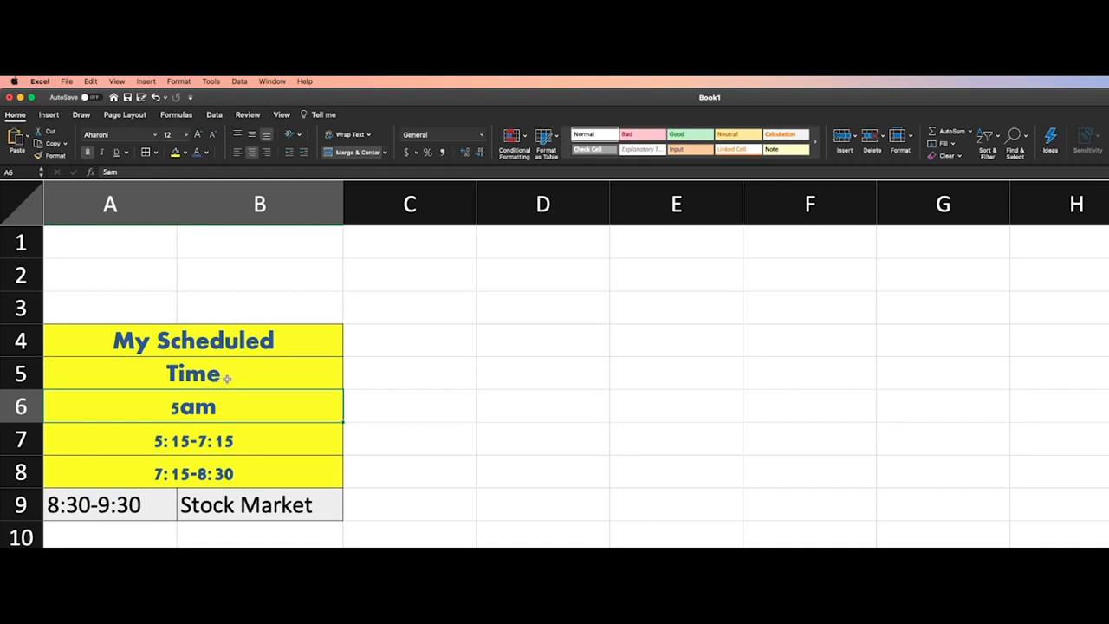
click(230, 377)
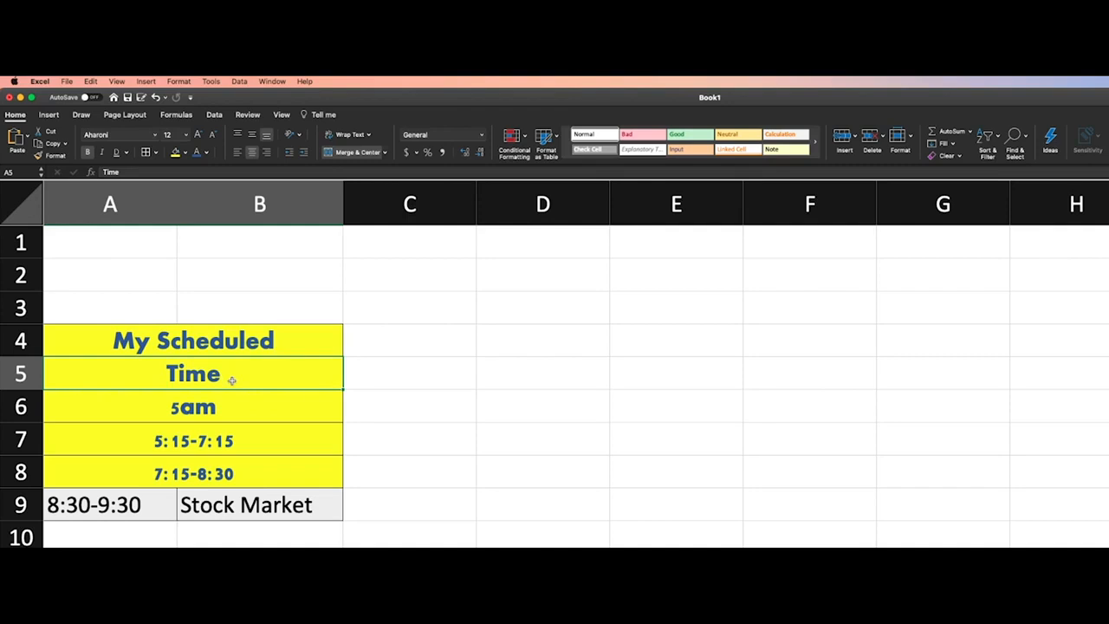
Insert a blank row above the 5am row, directly below the Time row
click(135, 406)
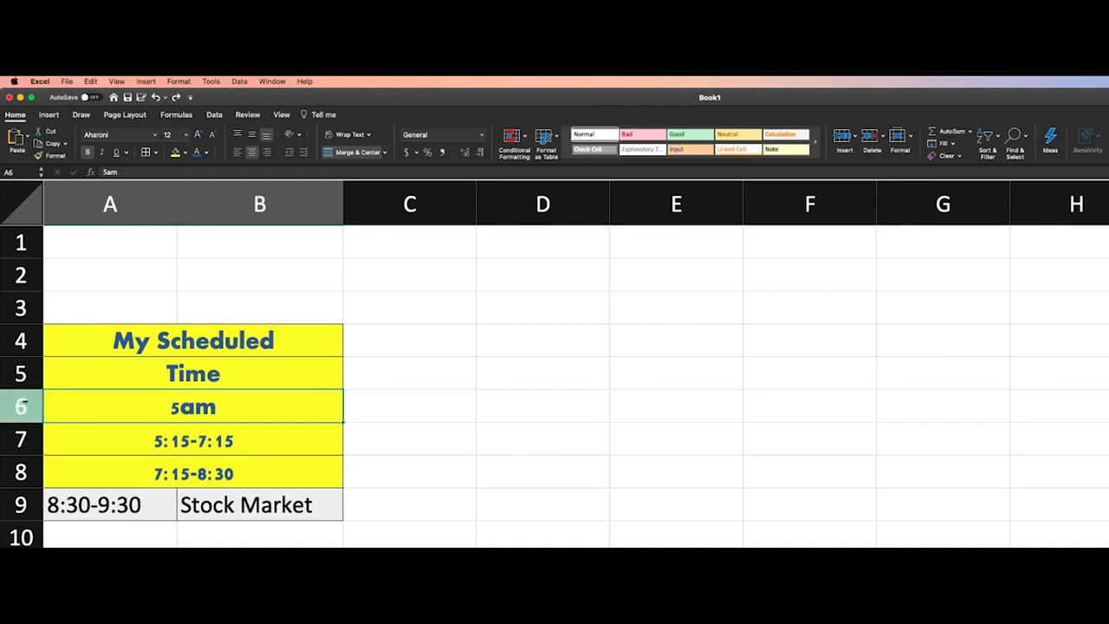
right_click(28, 420)
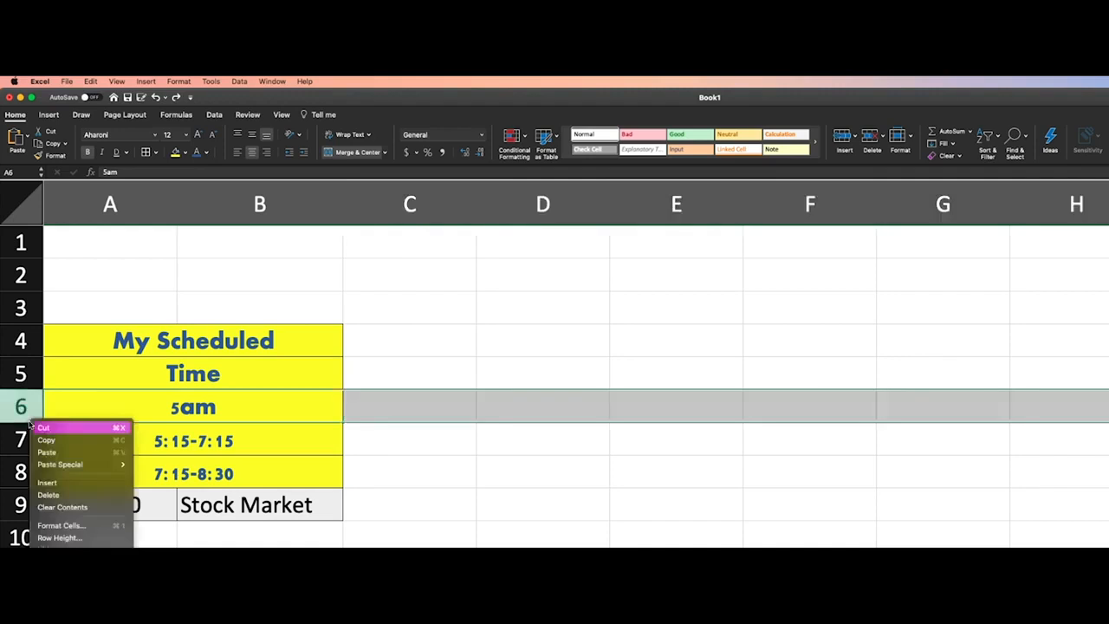
click(81, 483)
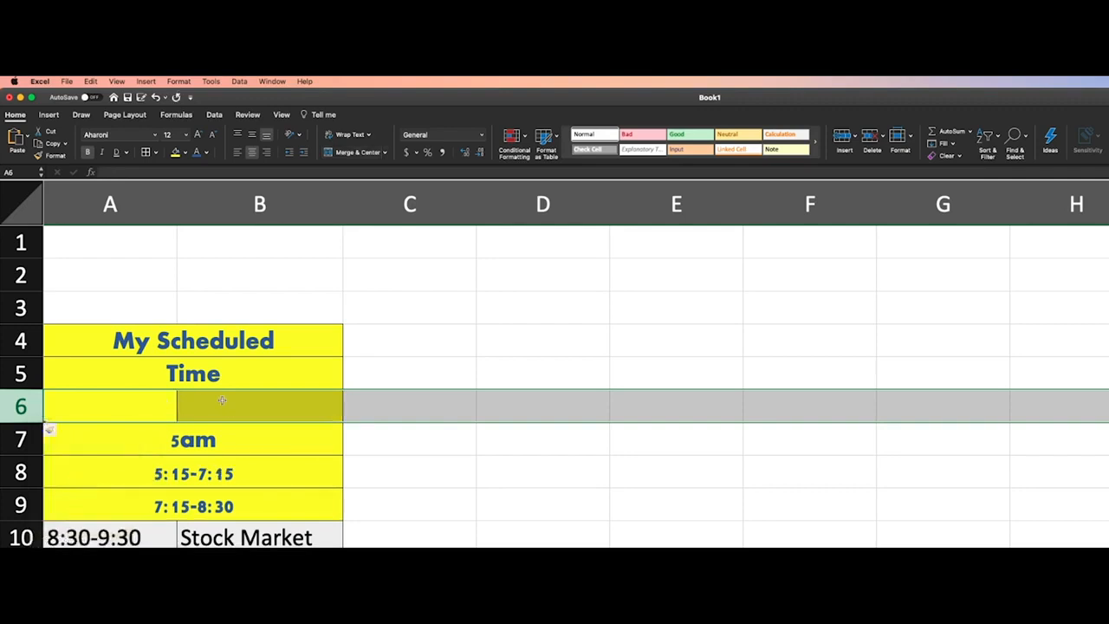
click(158, 448)
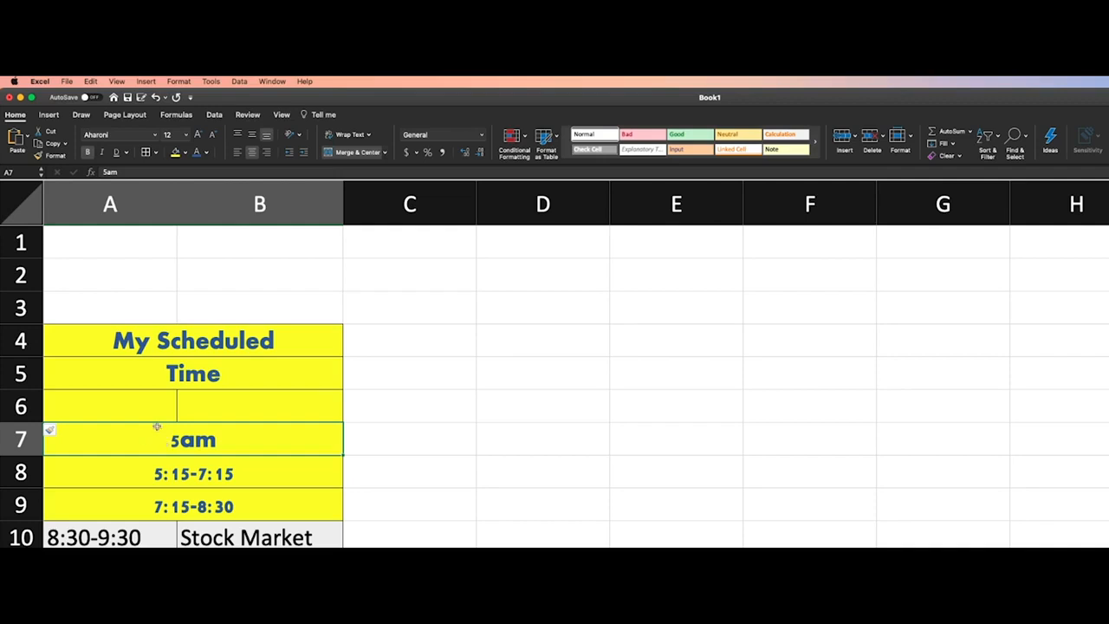
Erase the border between cells A6 and B6 in the blank row with Erase Border
mouse_move(161, 408)
mouse_down()
mouse_move(231, 396)
mouse_move(154, 401)
mouse_up()
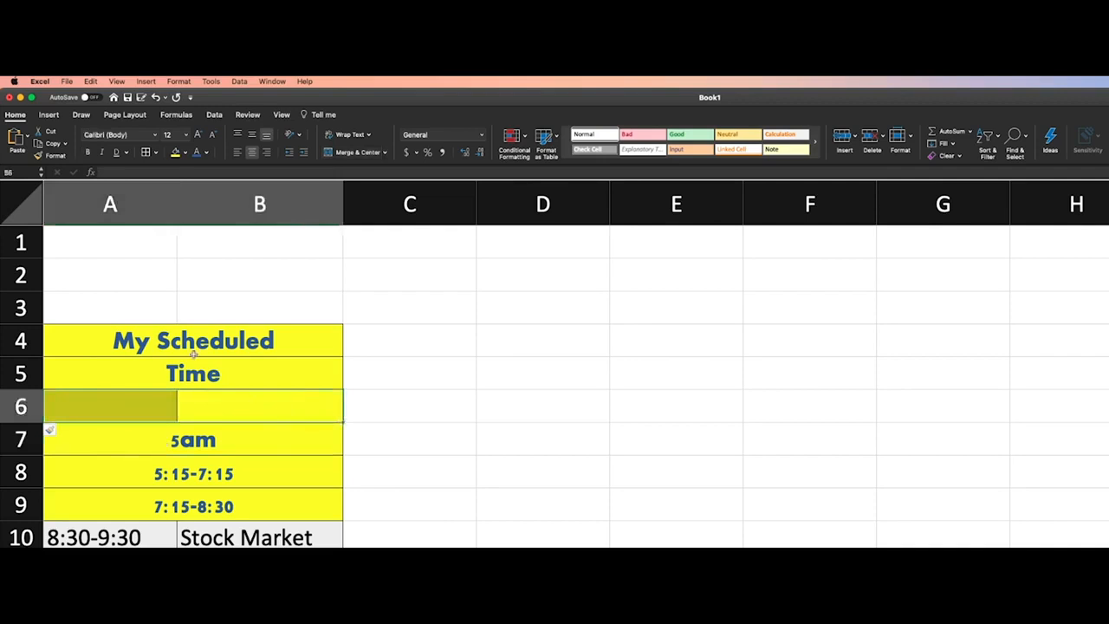
click(156, 153)
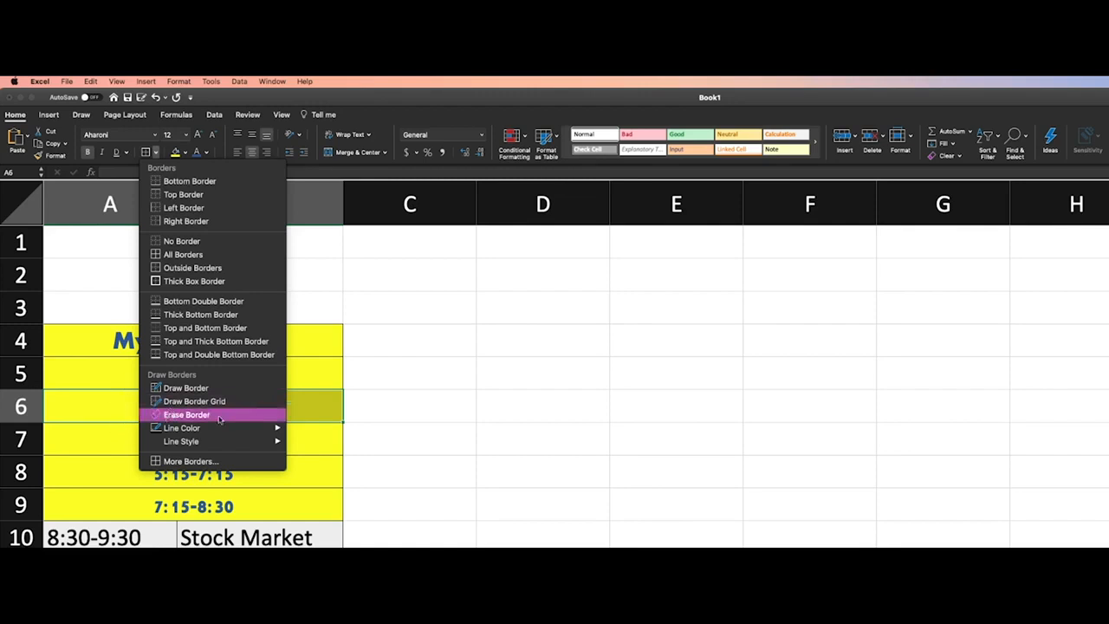
click(186, 414)
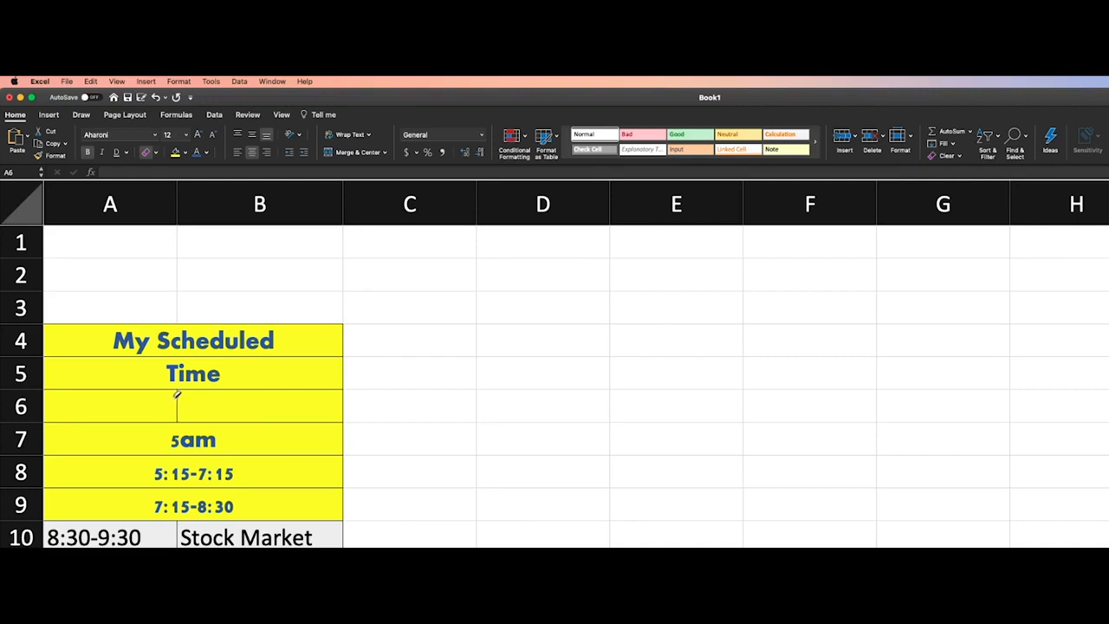
click(176, 403)
click(144, 154)
click(425, 373)
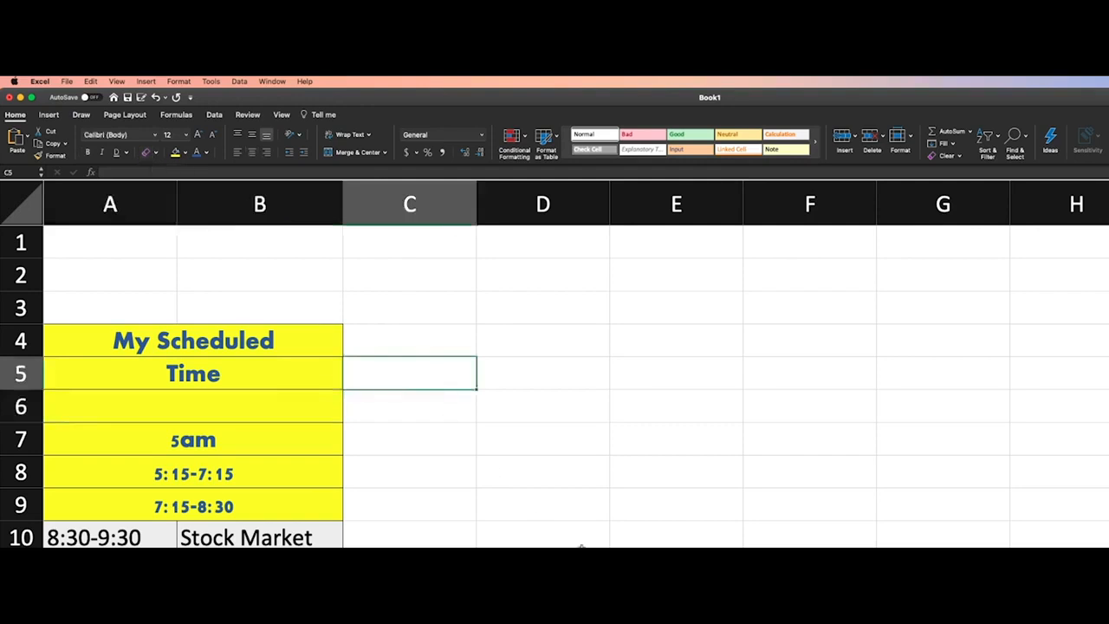
click(518, 376)
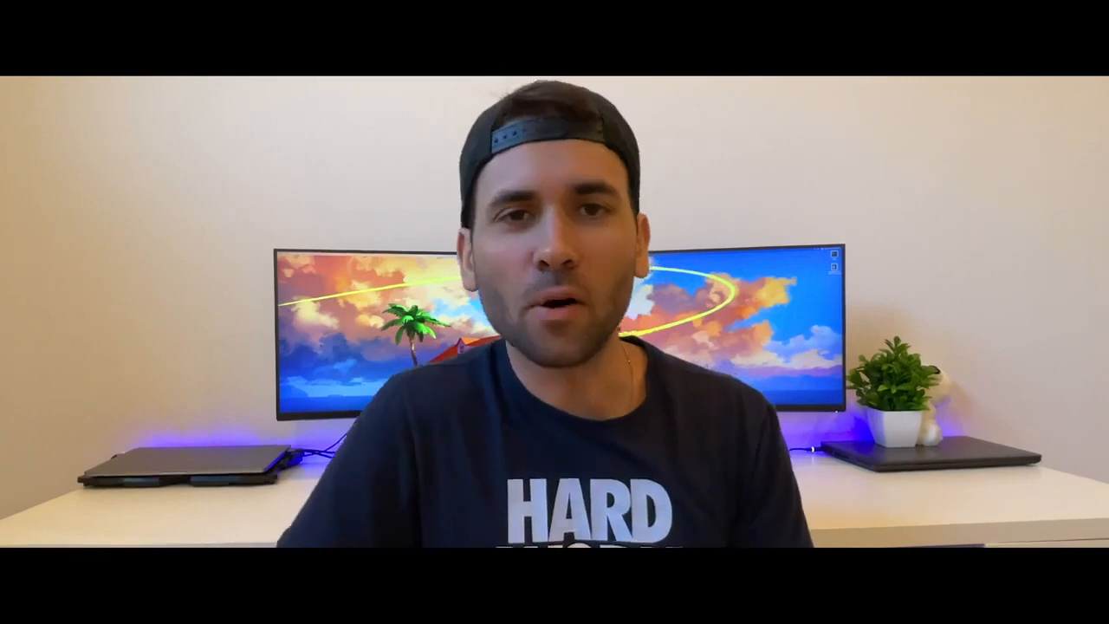